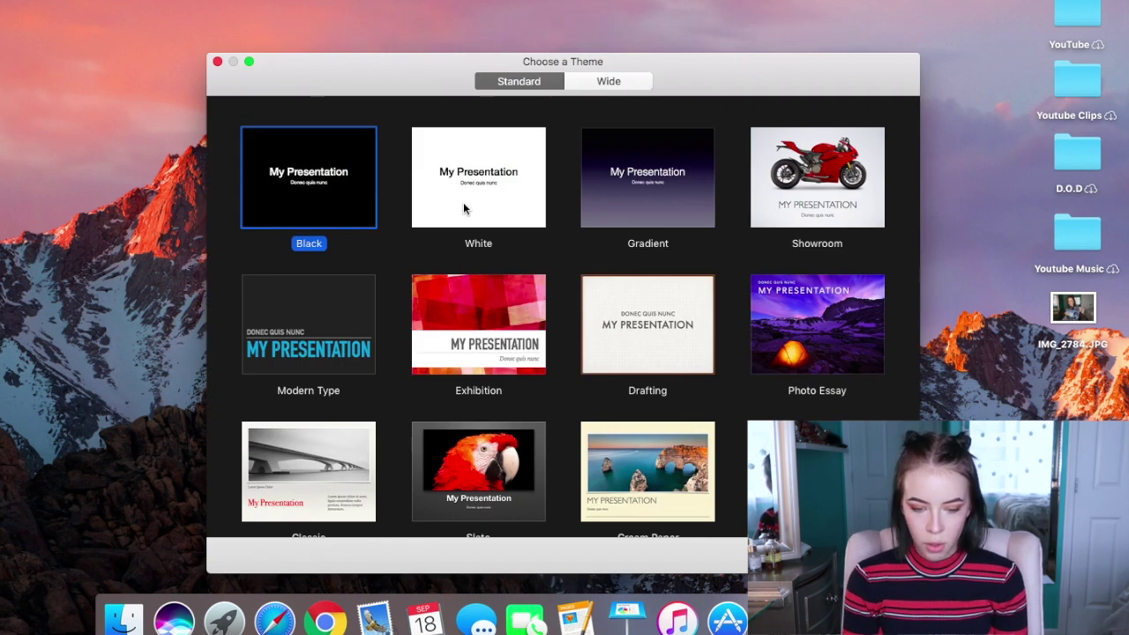
Step: Create a new presentation with the White theme in Standard format
{"action": "left_click", "coordinate": [464, 208]}
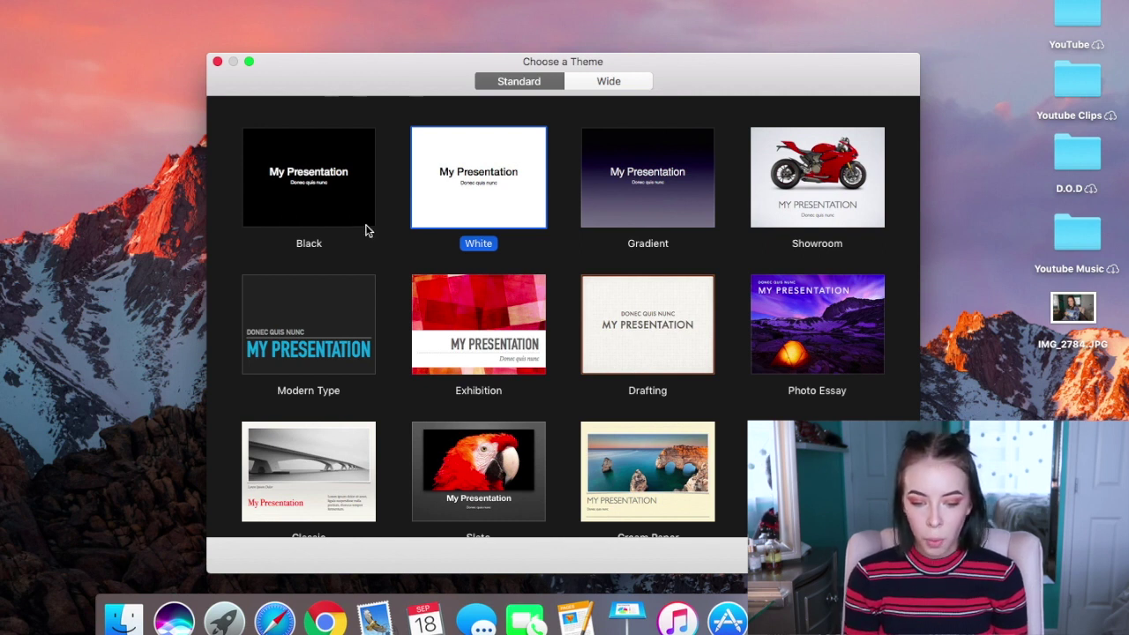
{"action": "double_click", "coordinate": [483, 176]}
{"action": "double_click", "coordinate": [483, 181]}
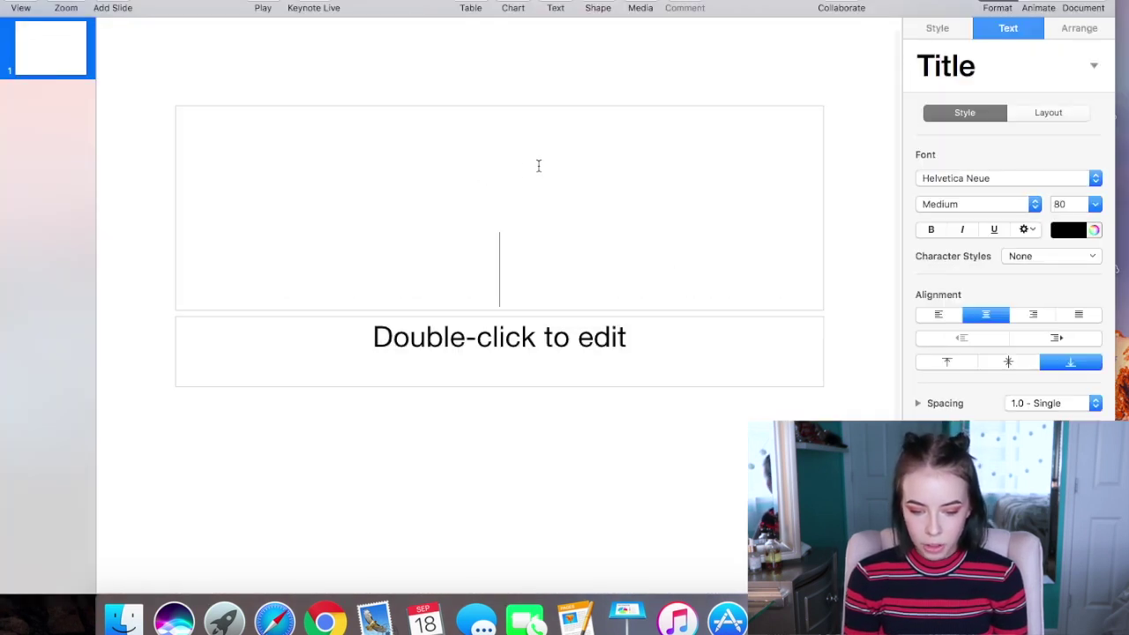
Step: Delete the title and subtitle placeholders to leave the slide blank
{"action": "left_click", "coordinate": [635, 582]}
{"action": "left_click", "coordinate": [622, 169]}
{"action": "key", "text": "Delete"}
{"action": "left_click", "coordinate": [667, 338]}
{"action": "key", "text": "Delete"}
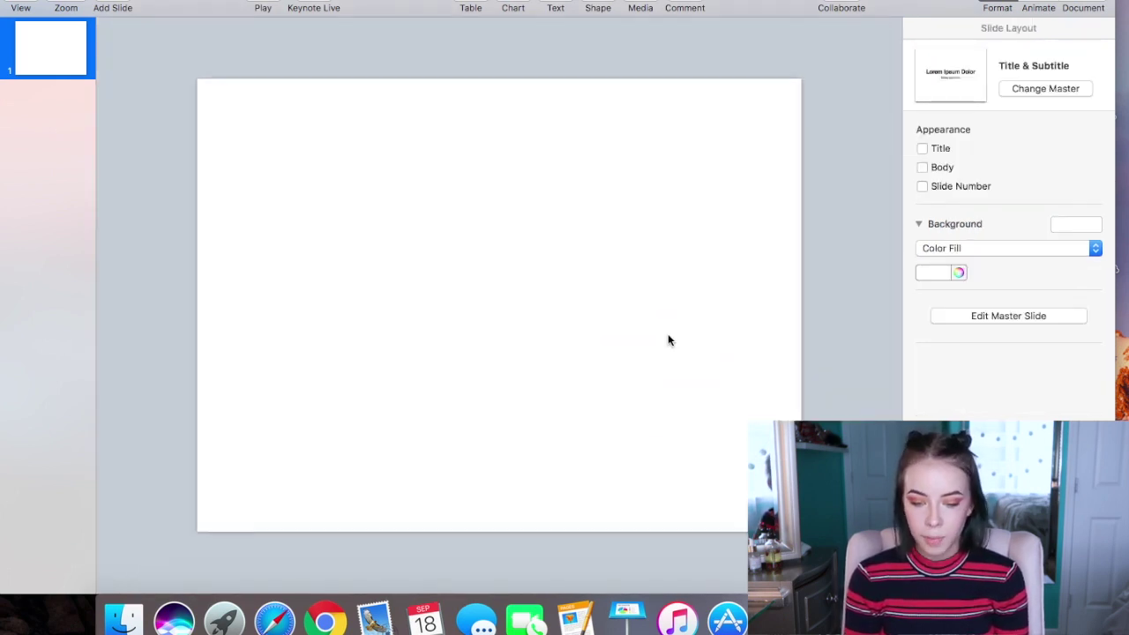
Step: Set a custom slide size of 1280 pts wide by 720 pts high
{"action": "key", "text": "super+shift+comma"}
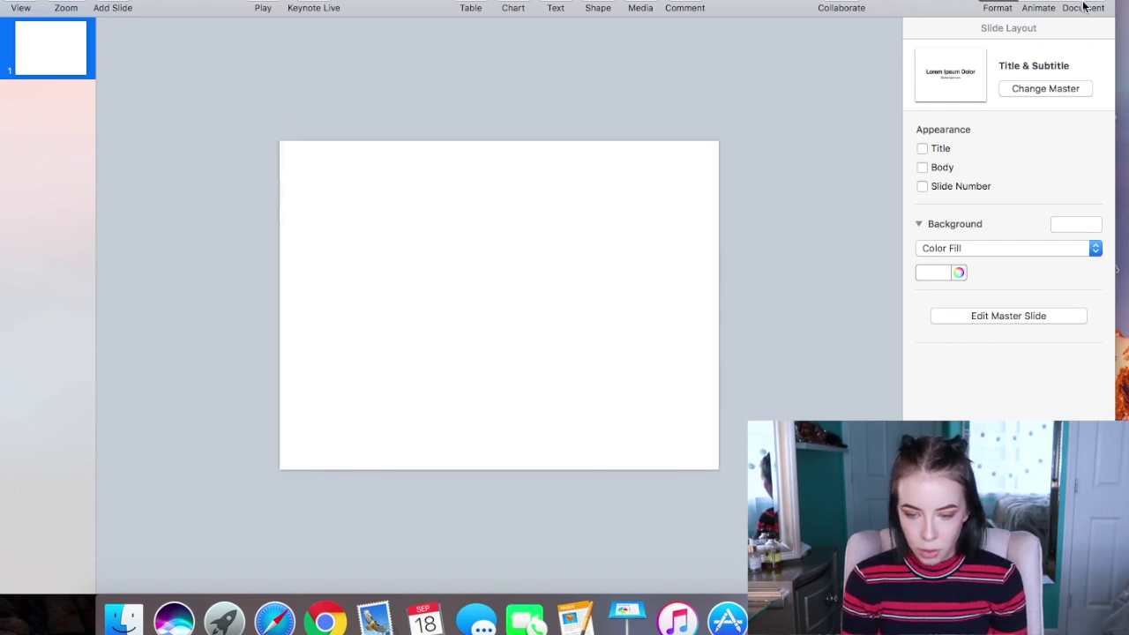
{"action": "left_click", "coordinate": [1082, 3]}
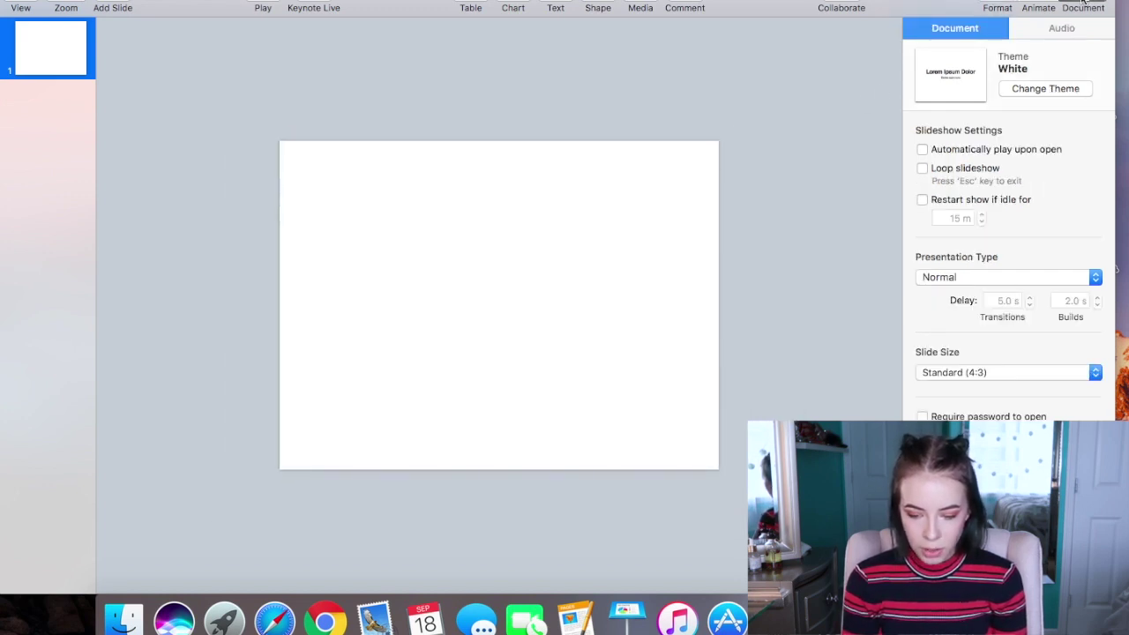
{"action": "left_click", "coordinate": [929, 374]}
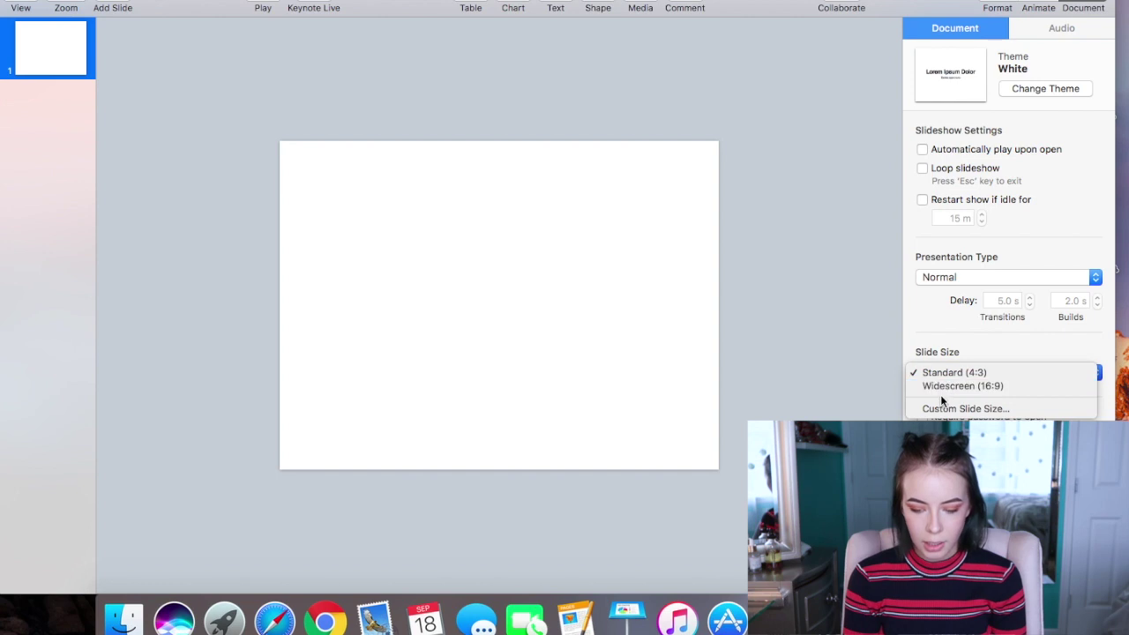
{"action": "left_click", "coordinate": [948, 410]}
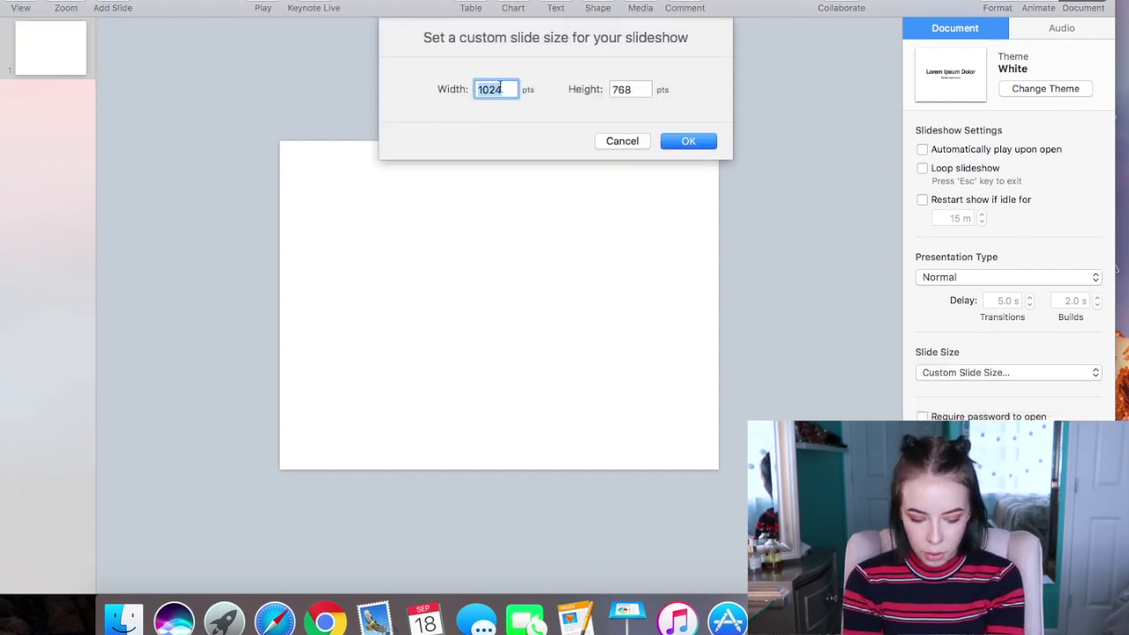
{"action": "type", "text": "1280"}
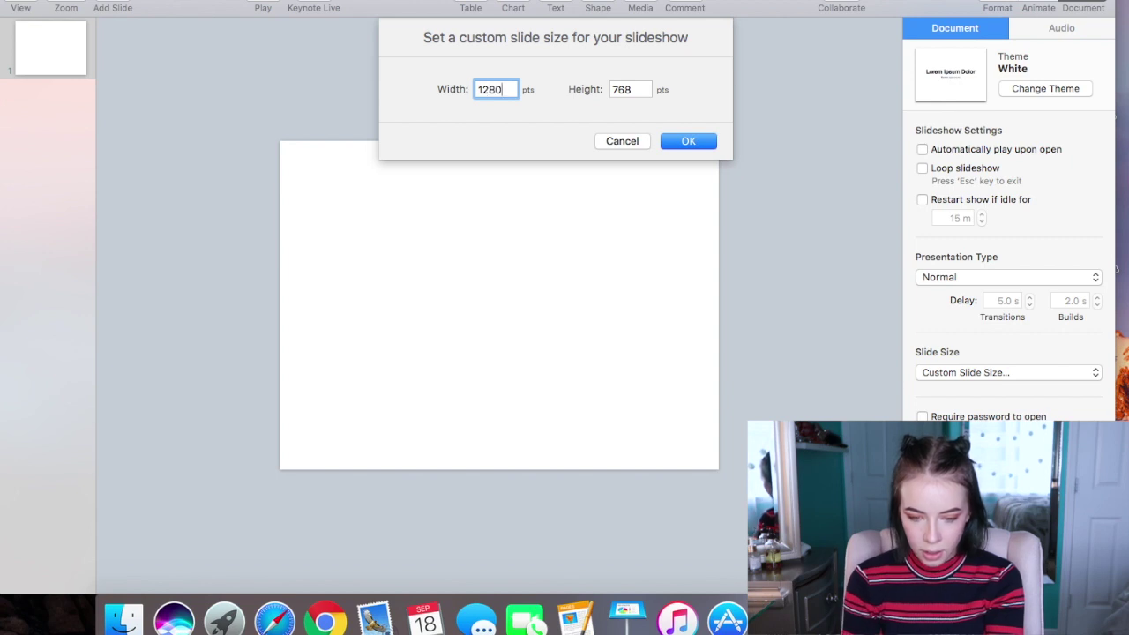
{"action": "key", "text": "Tab"}
{"action": "type", "text": "720"}
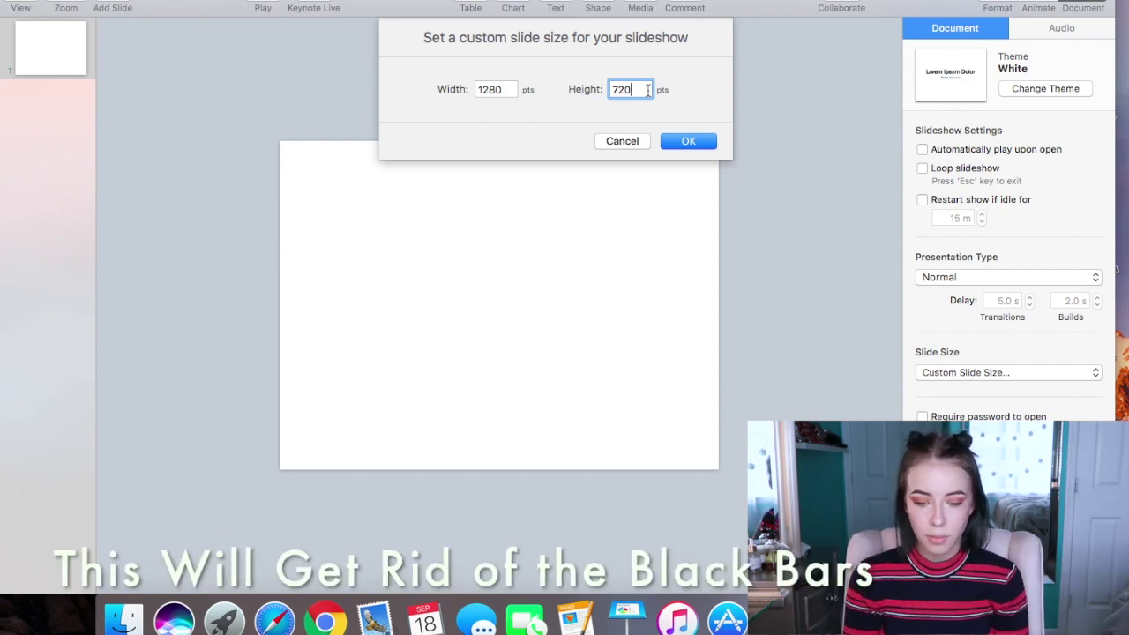
{"action": "left_click", "coordinate": [692, 140]}
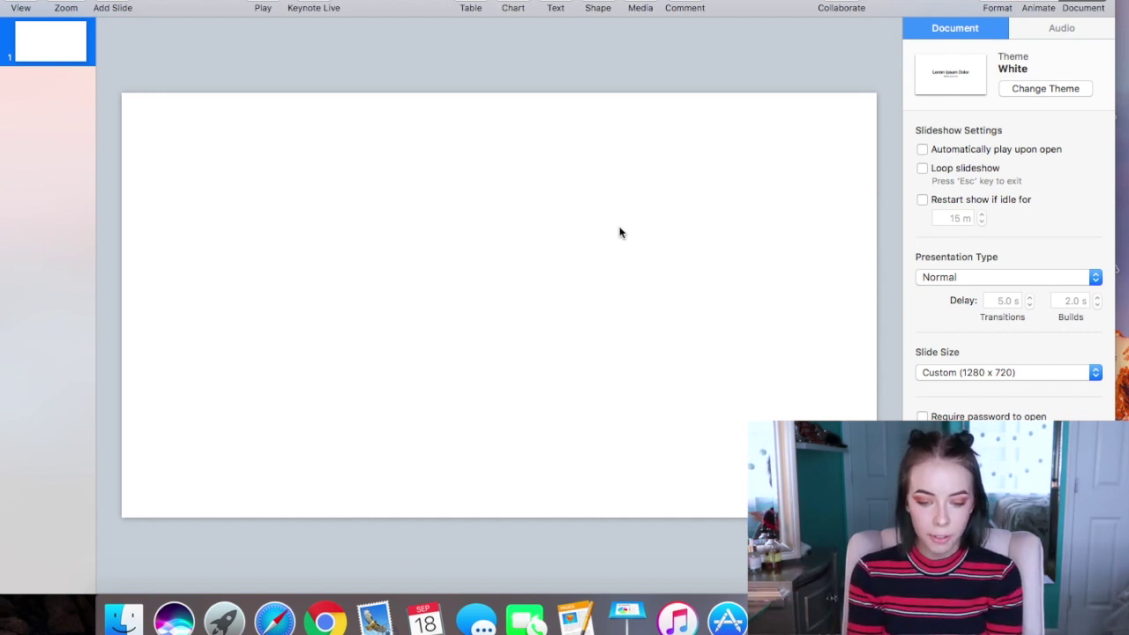
Step: Insert the photo IMG_2784.JPG from the desktop and centre it on the slide
{"action": "key", "text": "super+shift+comma"}
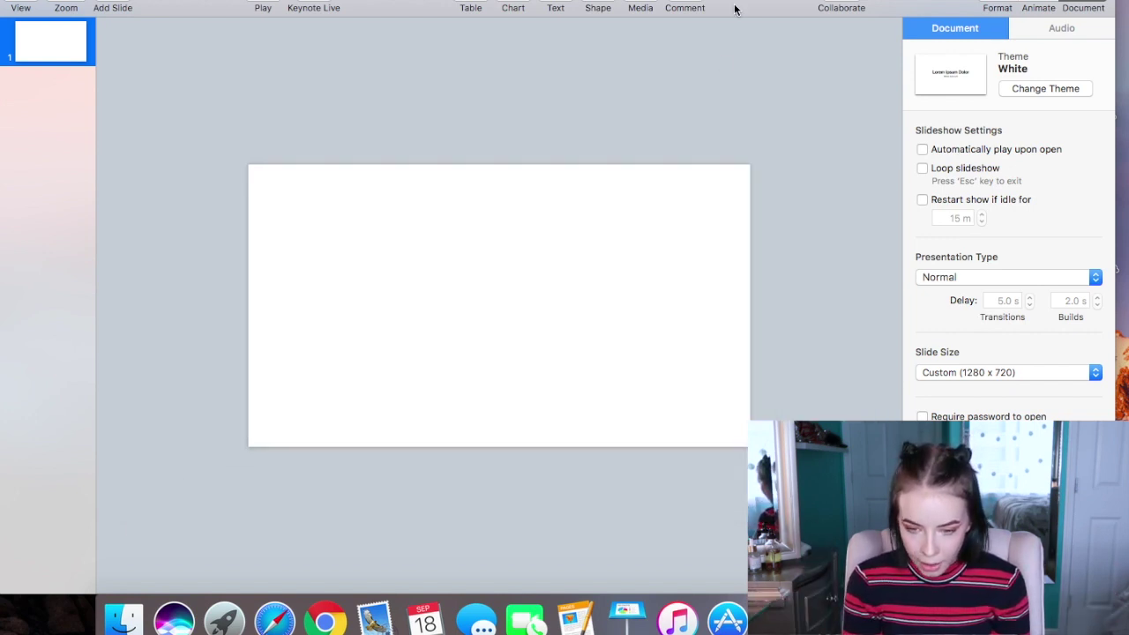
{"action": "mouse_move", "coordinate": [742, 5]}
{"action": "left_mouse_down"}
{"action": "mouse_move", "coordinate": [796, 3]}
{"action": "mouse_move", "coordinate": [661, 3]}
{"action": "mouse_move", "coordinate": [730, 9]}
{"action": "left_mouse_up"}
{"action": "left_click_drag", "start_coordinate": [1078, 319], "coordinate": [426, 304]}
{"action": "left_click_drag", "start_coordinate": [264, 7], "coordinate": [414, 7]}
{"action": "left_click_drag", "start_coordinate": [650, 272], "coordinate": [636, 283]}
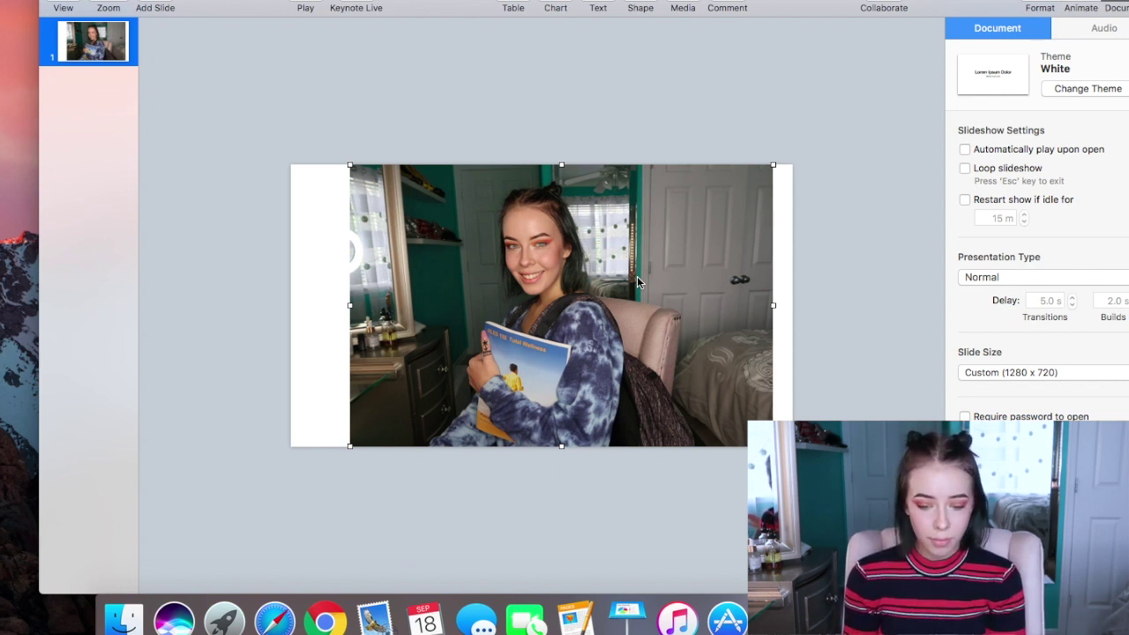
{"action": "scroll", "coordinate": [647, 262], "scroll_direction": "up", "scroll_amount": 1}
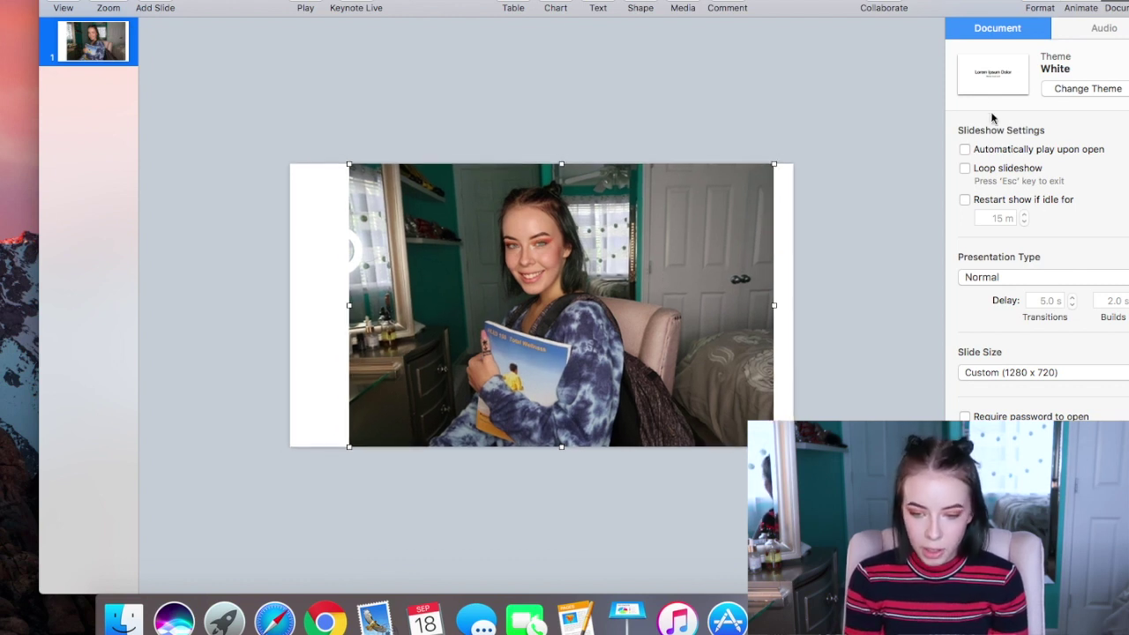
{"action": "mouse_move", "coordinate": [918, 21]}
{"action": "left_mouse_down"}
{"action": "mouse_move", "coordinate": [883, 21]}
{"action": "mouse_move", "coordinate": [905, 5]}
{"action": "left_mouse_up"}
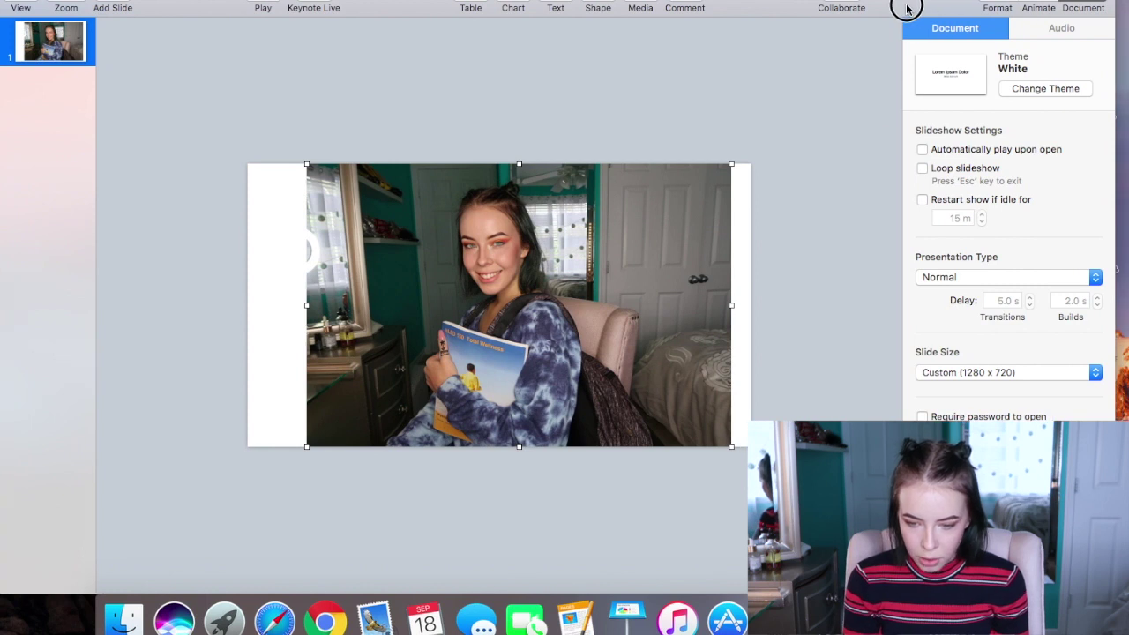
Step: Crop the photo's left, top and right edges closer to the woman with a mask and shift it slightly up and left
{"action": "left_click", "coordinate": [994, 3]}
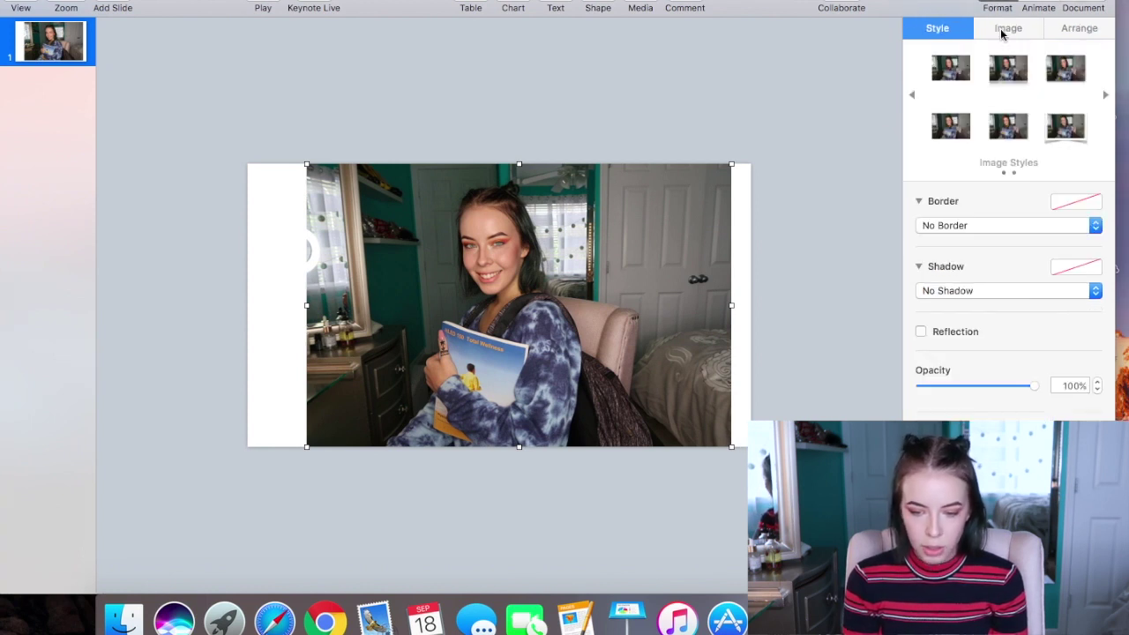
{"action": "left_click", "coordinate": [1005, 30]}
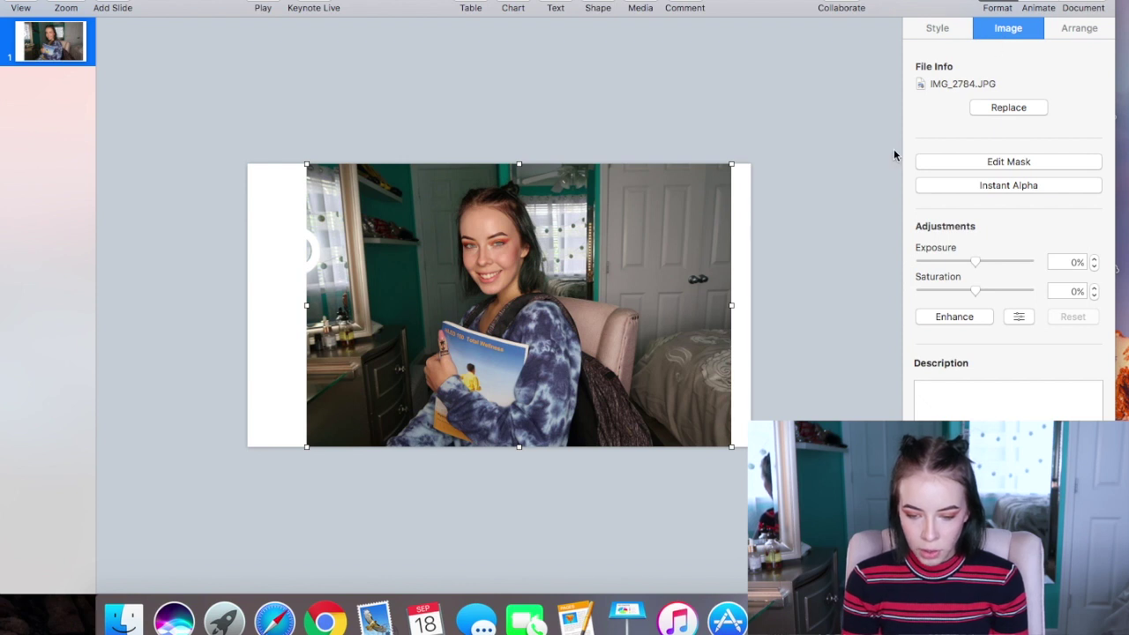
{"action": "left_click", "coordinate": [951, 162]}
{"action": "left_click_drag", "start_coordinate": [307, 304], "coordinate": [389, 312]}
{"action": "left_click_drag", "start_coordinate": [560, 164], "coordinate": [560, 179]}
{"action": "left_click_drag", "start_coordinate": [729, 311], "coordinate": [683, 321]}
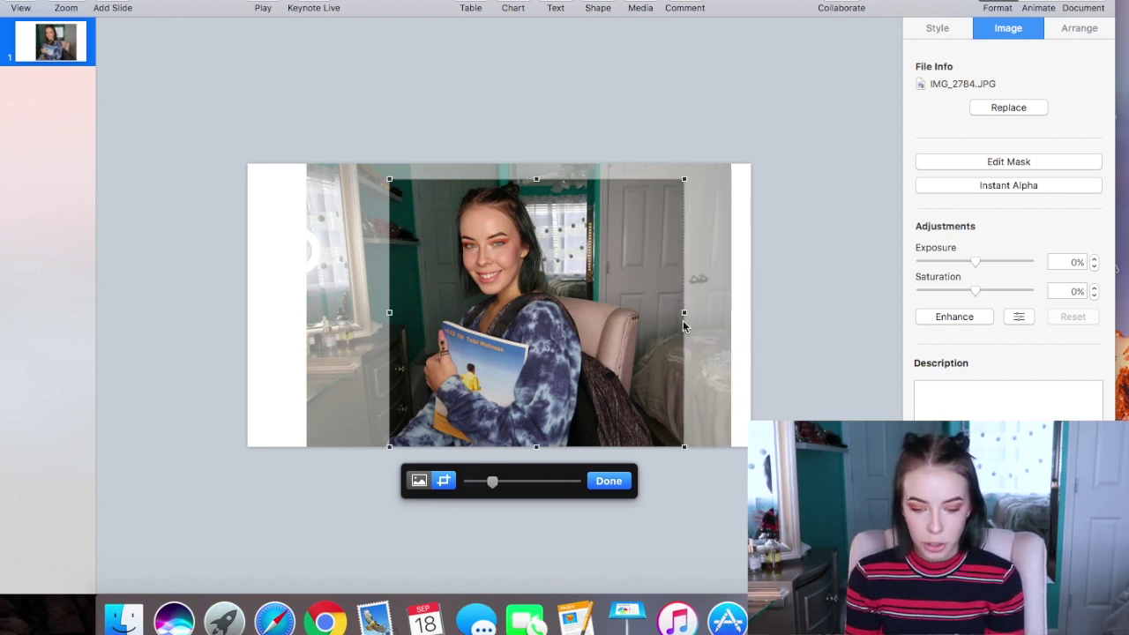
{"action": "left_click", "coordinate": [628, 481]}
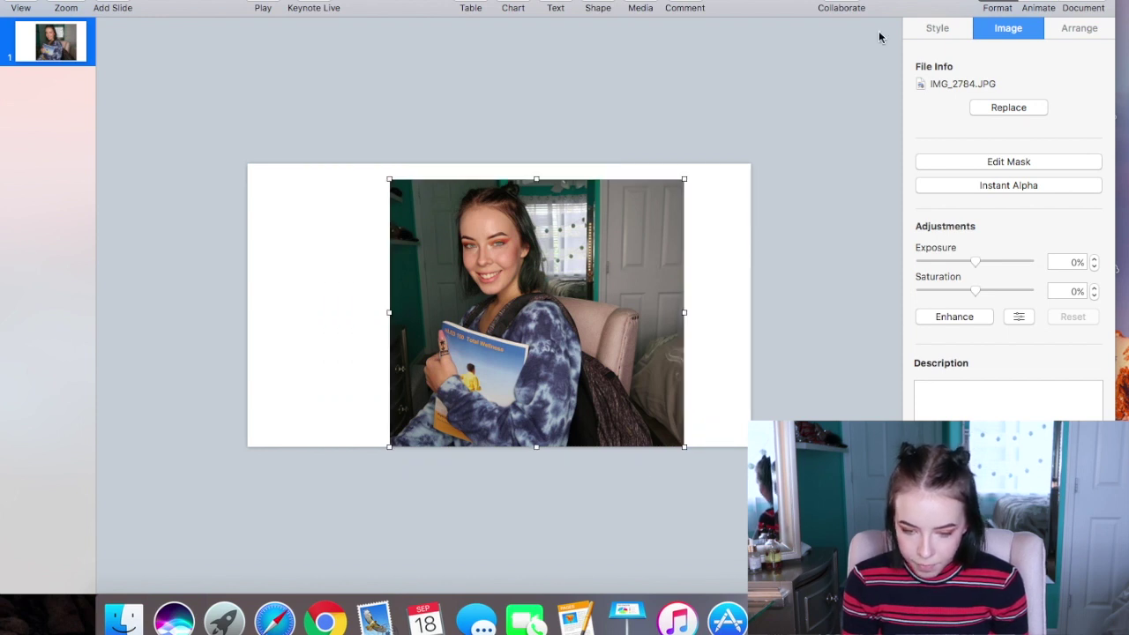
{"action": "left_click_drag", "start_coordinate": [596, 209], "coordinate": [587, 201]}
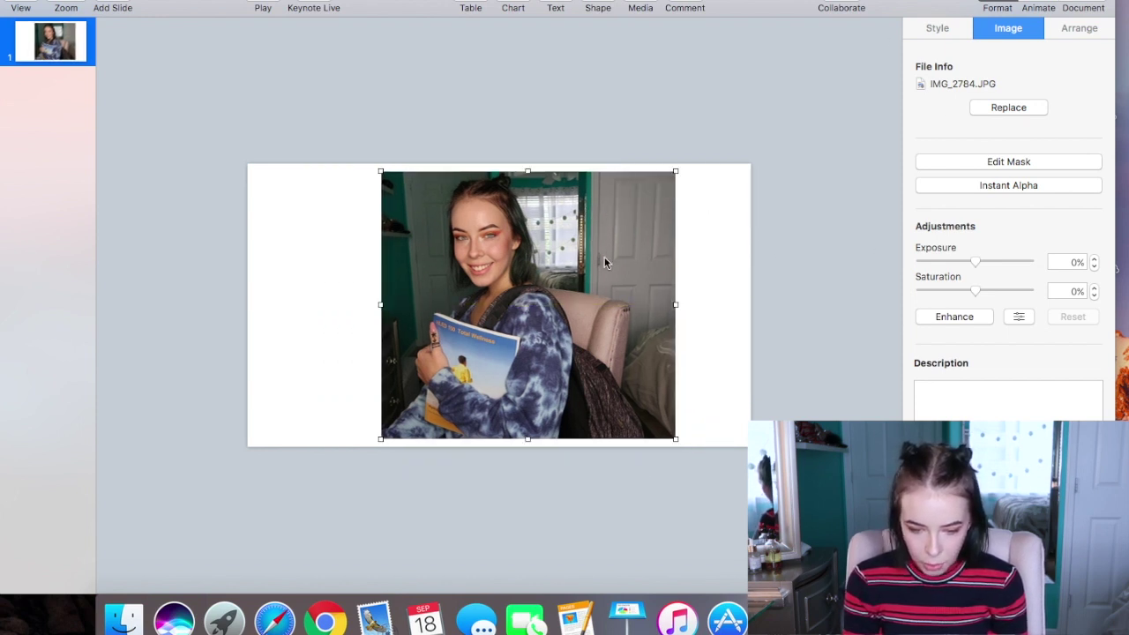
Step: Use Instant Alpha on the photo to make the window curtain and the door behind the chair transparent
{"action": "scroll", "coordinate": [634, 227], "scroll_direction": "up", "scroll_amount": 5}
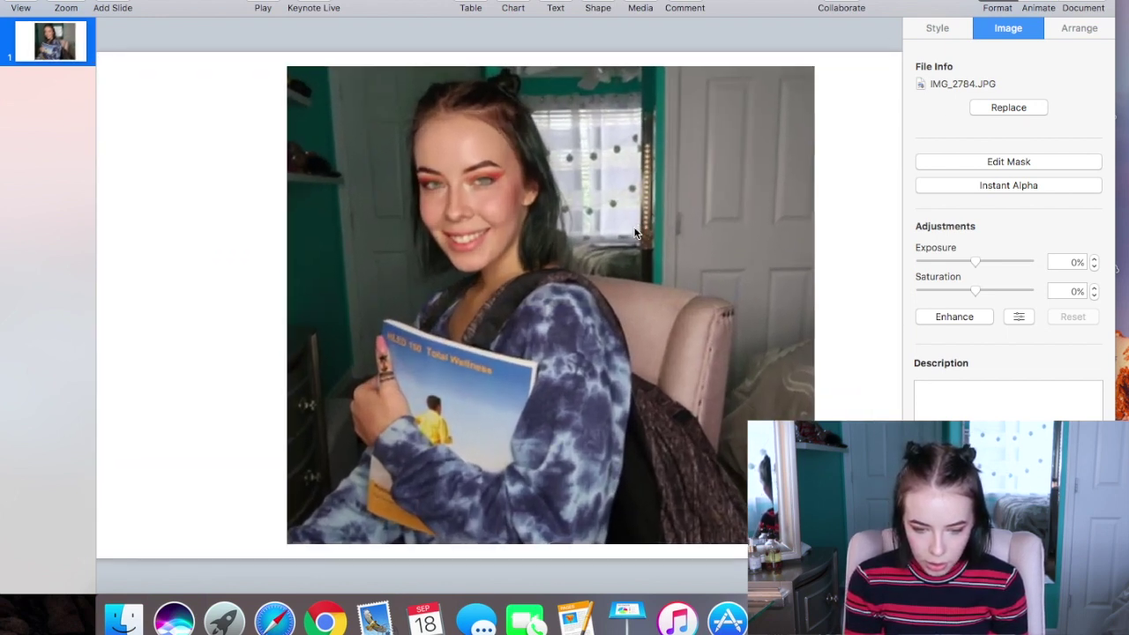
{"action": "left_click", "coordinate": [960, 187]}
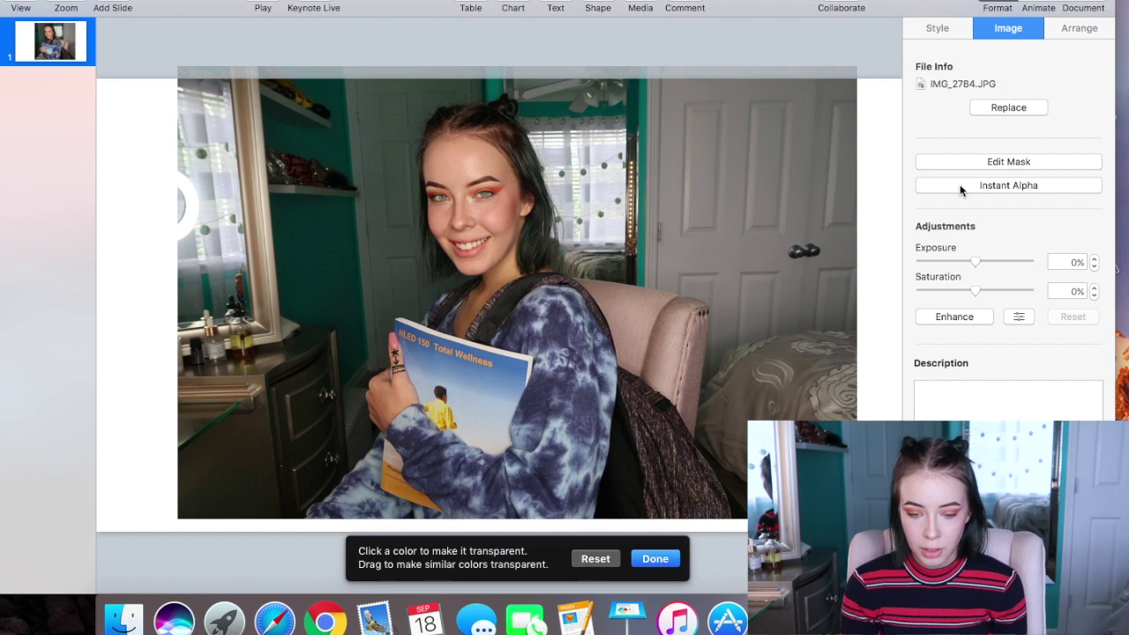
{"action": "left_click", "coordinate": [609, 132]}
{"action": "left_click_drag", "start_coordinate": [612, 130], "coordinate": [635, 205]}
{"action": "left_click_drag", "start_coordinate": [712, 163], "coordinate": [756, 184]}
Step: Make the pink chair behind the woman transparent with Instant Alpha, covering its backrest and side
{"action": "left_click_drag", "start_coordinate": [631, 313], "coordinate": [675, 329]}
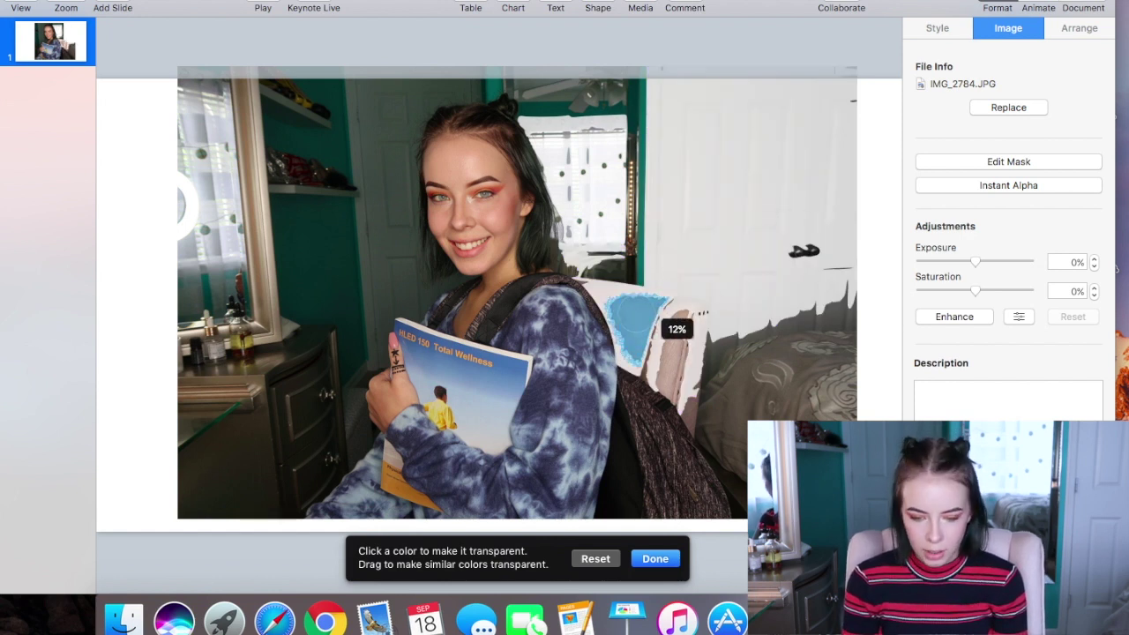
{"action": "left_click_drag", "start_coordinate": [675, 329], "coordinate": [698, 359]}
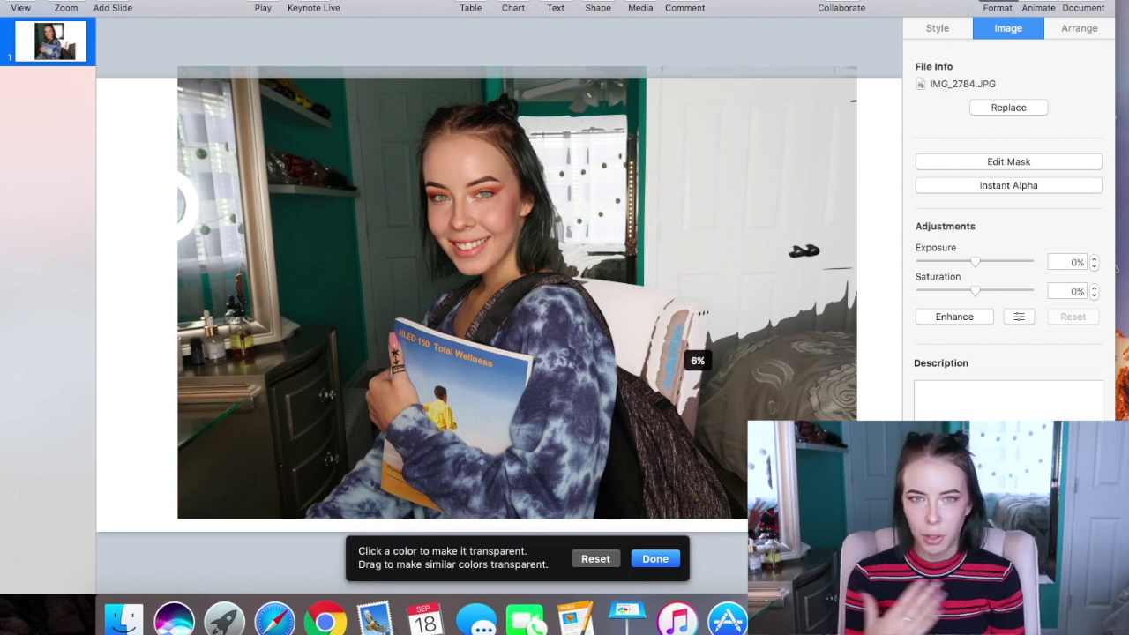
{"action": "left_click_drag", "start_coordinate": [698, 359], "coordinate": [653, 376]}
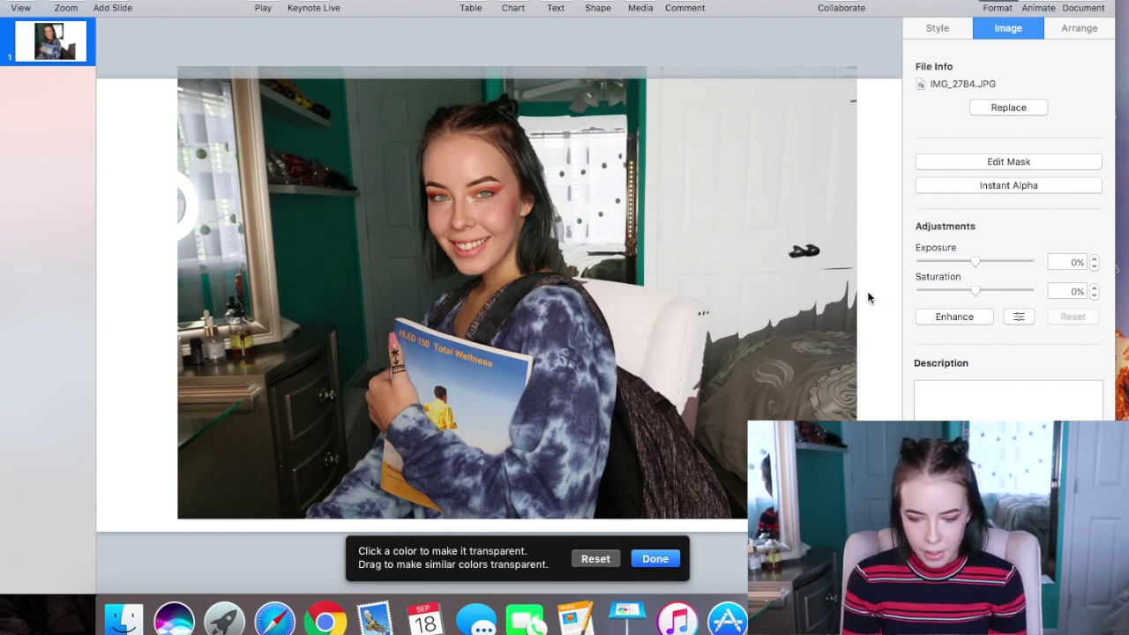
{"action": "left_click_drag", "start_coordinate": [703, 315], "coordinate": [736, 327]}
Step: Make the teal window frame, the door left of the woman and the dark areas around her hair and arm transparent
{"action": "left_click_drag", "start_coordinate": [671, 276], "coordinate": [623, 283]}
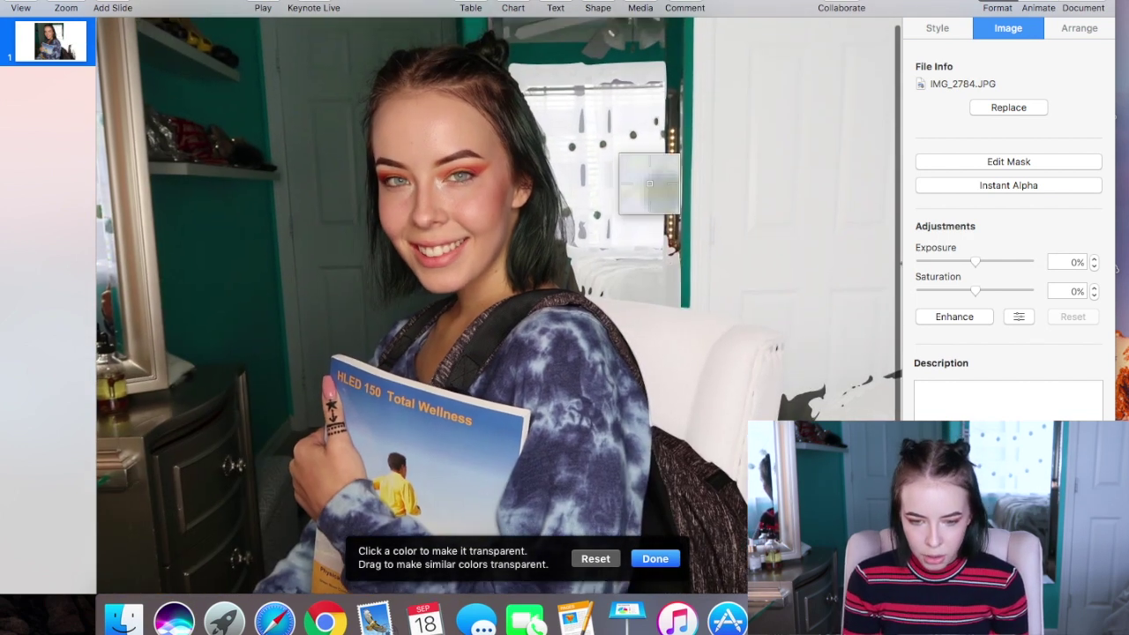
{"action": "left_click_drag", "start_coordinate": [678, 120], "coordinate": [678, 120]}
{"action": "left_click_drag", "start_coordinate": [309, 95], "coordinate": [309, 95]}
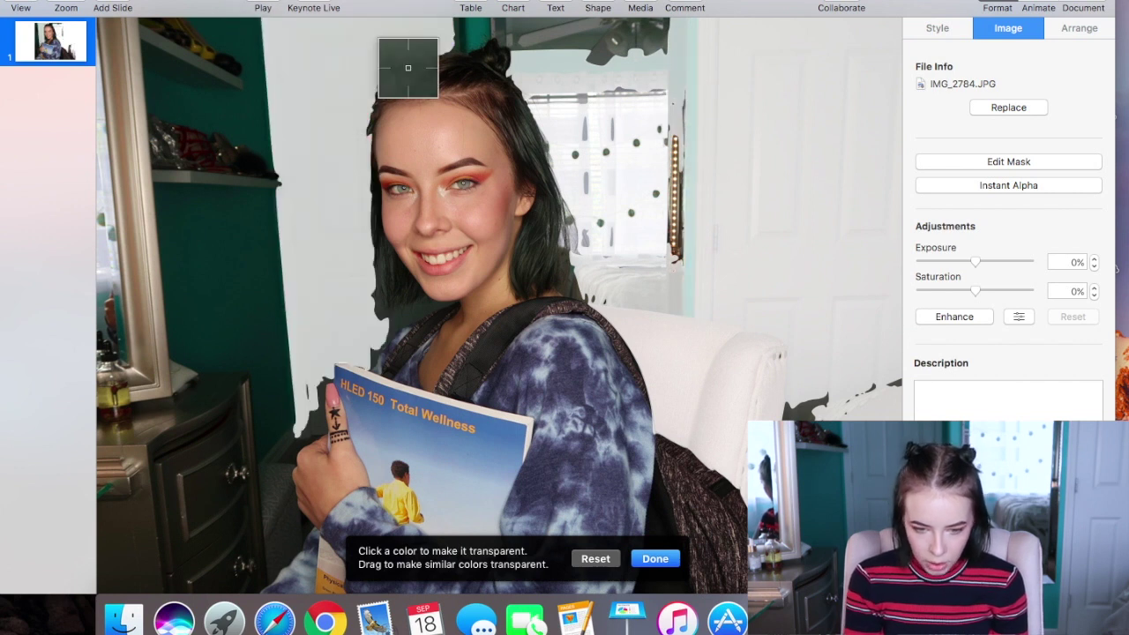
{"action": "left_click_drag", "start_coordinate": [570, 52], "coordinate": [504, 51]}
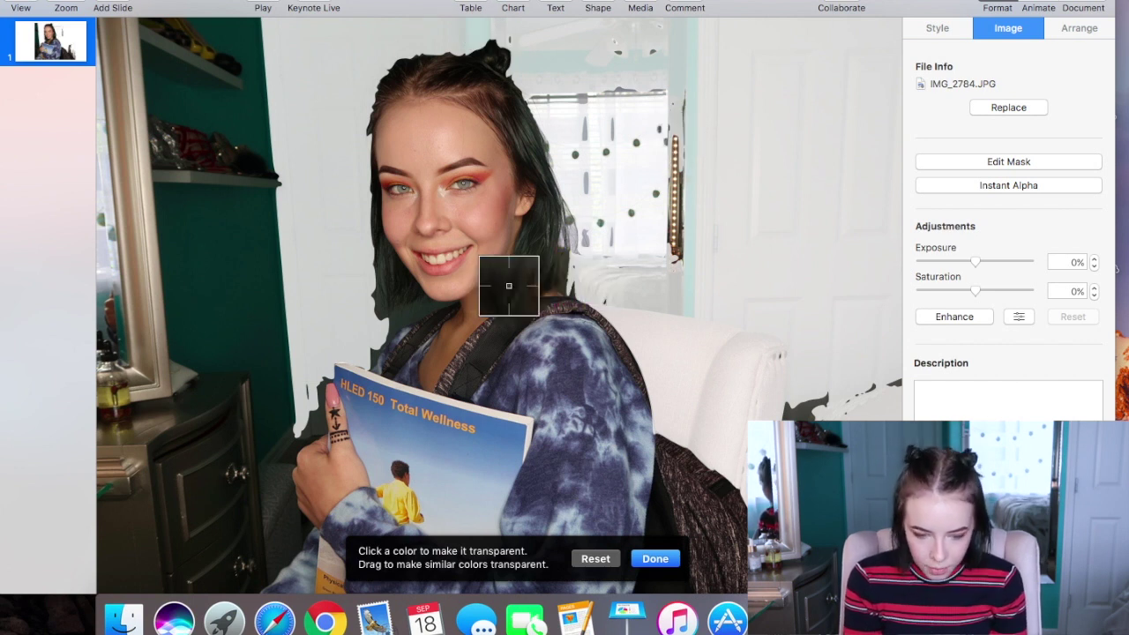
{"action": "left_click_drag", "start_coordinate": [507, 288], "coordinate": [392, 327]}
{"action": "left_click_drag", "start_coordinate": [292, 404], "coordinate": [298, 411]}
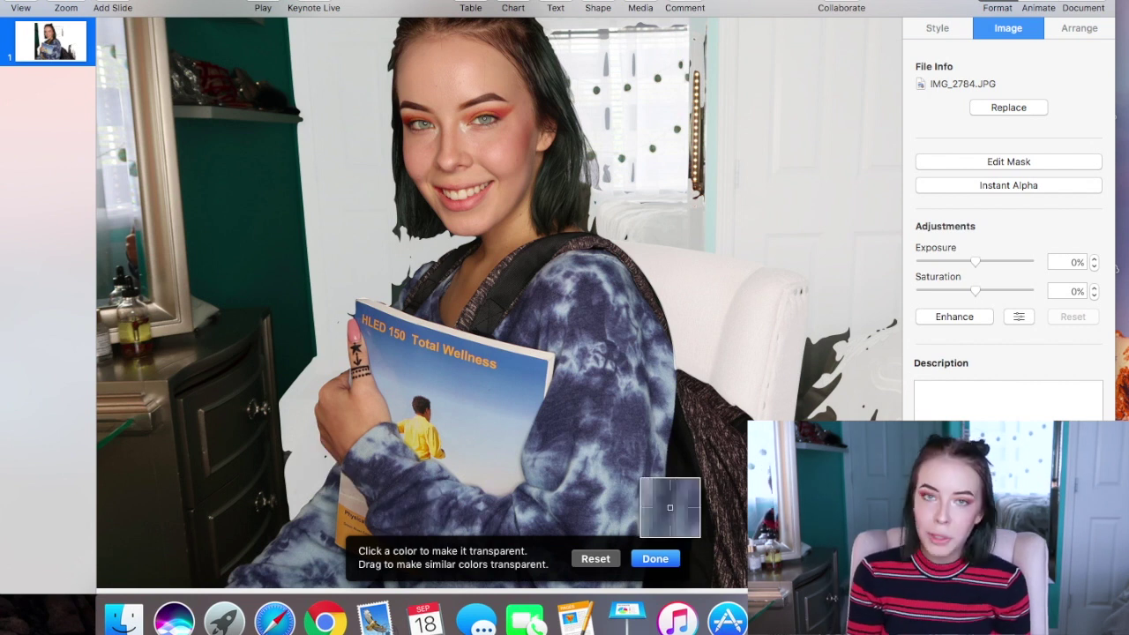
Step: Make the teal wall, the shelves and the dresser on the photo's left side transparent
{"action": "left_click", "coordinate": [270, 355]}
{"action": "left_click_drag", "start_coordinate": [265, 107], "coordinate": [275, 146]}
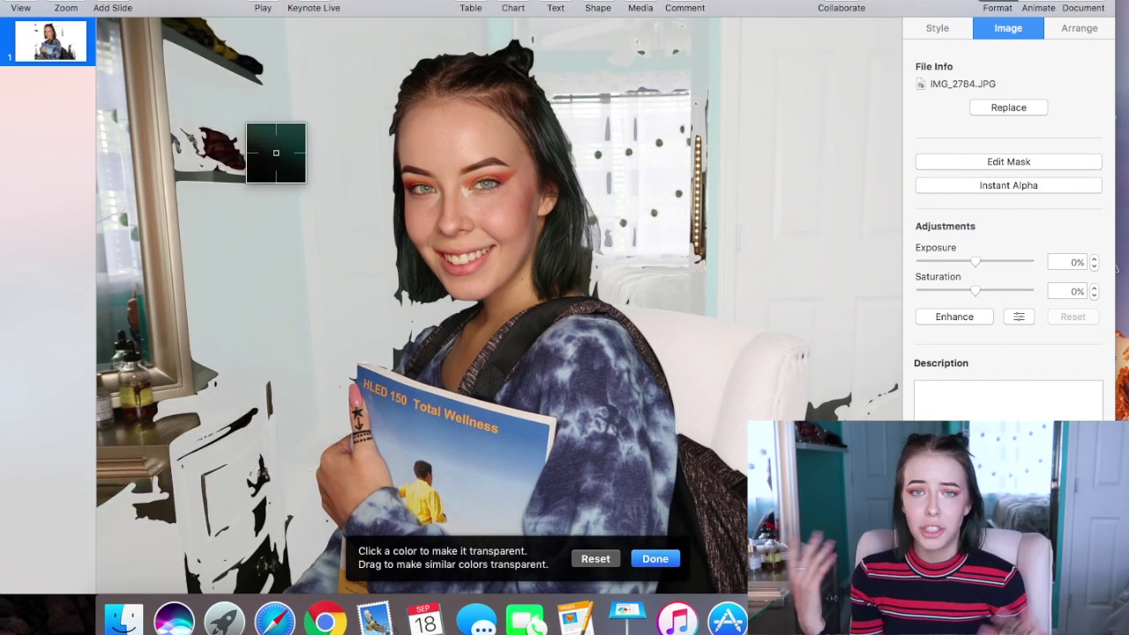
{"action": "scroll", "coordinate": [296, 382], "scroll_direction": "down", "scroll_amount": 1}
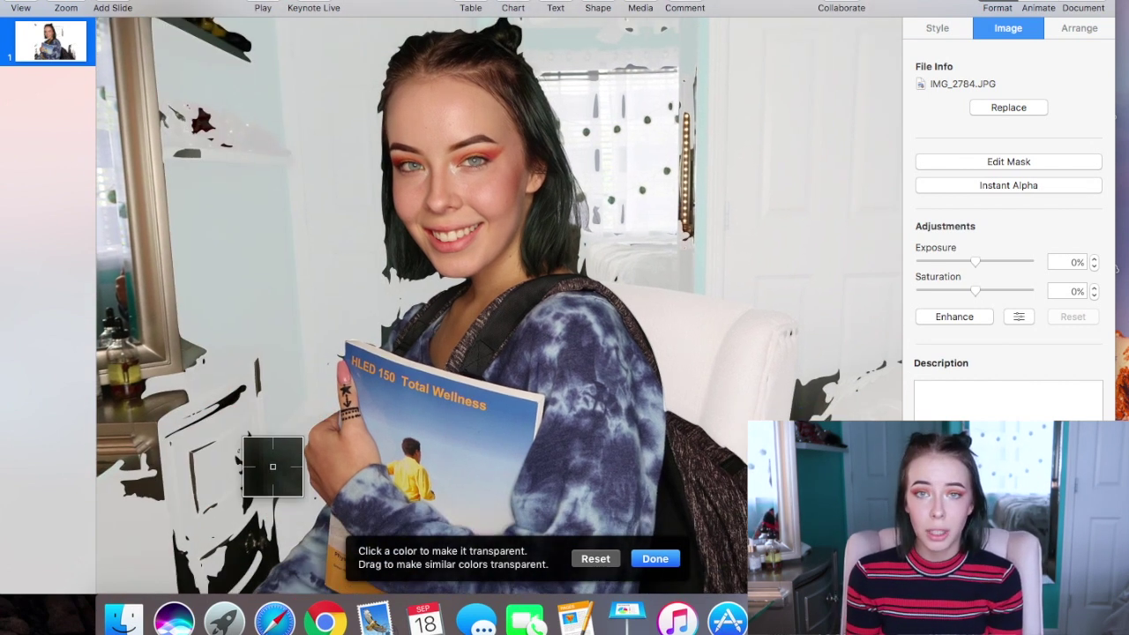
{"action": "left_click_drag", "start_coordinate": [266, 382], "coordinate": [267, 381]}
{"action": "scroll", "coordinate": [194, 466], "scroll_direction": "right", "scroll_amount": 3}
Step: Make the bed and remaining dark patches beside the backpack transparent and finish the Instant Alpha background removal
{"action": "left_click_drag", "start_coordinate": [554, 138], "coordinate": [565, 159]}
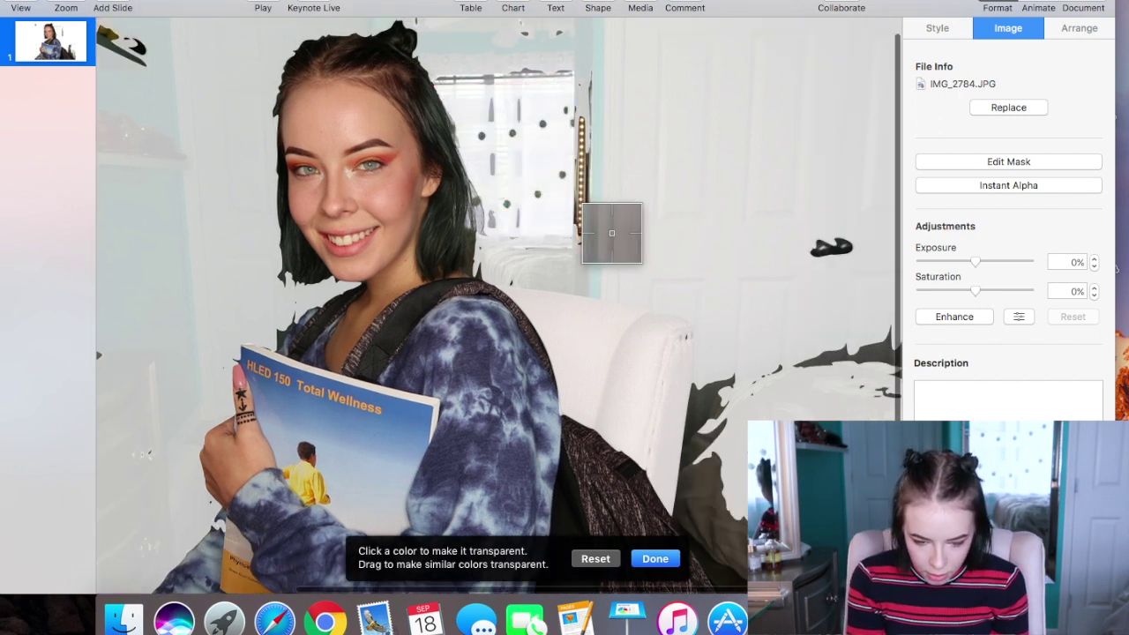
{"action": "scroll", "coordinate": [615, 230], "scroll_direction": "down", "scroll_amount": 3}
{"action": "scroll", "coordinate": [615, 230], "scroll_direction": "up", "scroll_amount": 2}
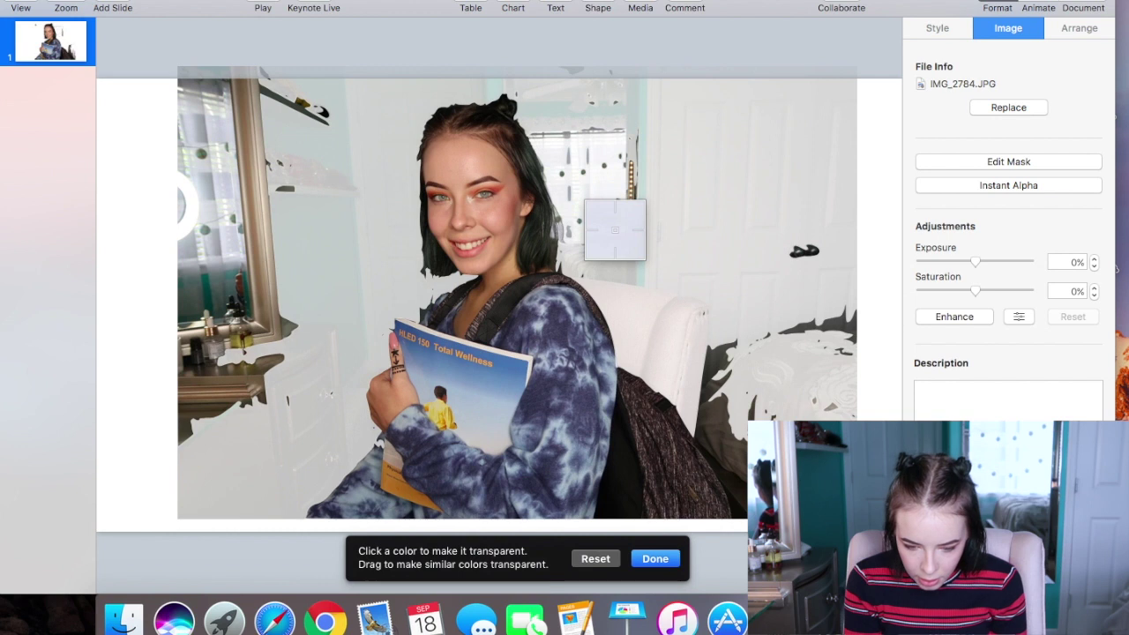
{"action": "left_click_drag", "start_coordinate": [718, 413], "coordinate": [736, 429]}
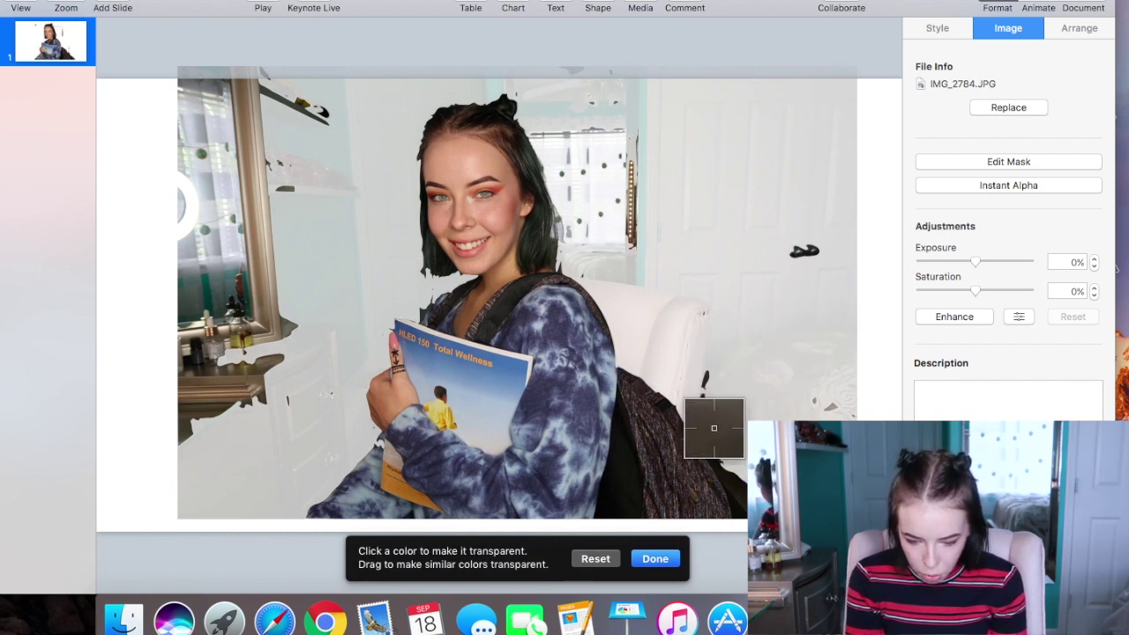
{"action": "left_click_drag", "start_coordinate": [741, 484], "coordinate": [746, 487]}
{"action": "left_click_drag", "start_coordinate": [716, 398], "coordinate": [730, 405]}
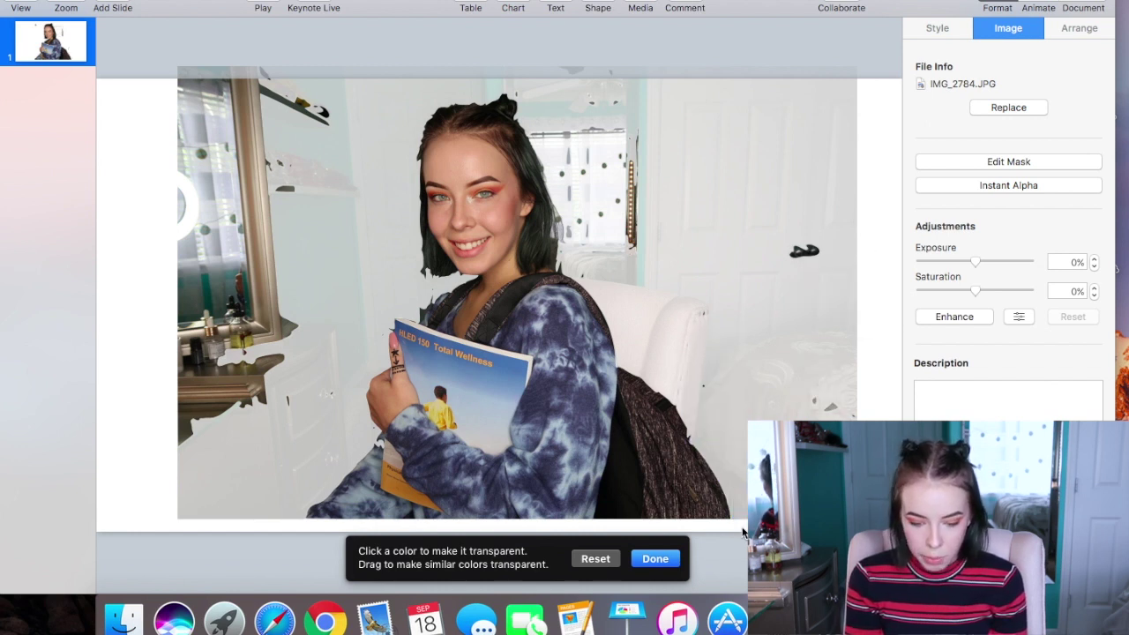
{"action": "left_click", "coordinate": [654, 559]}
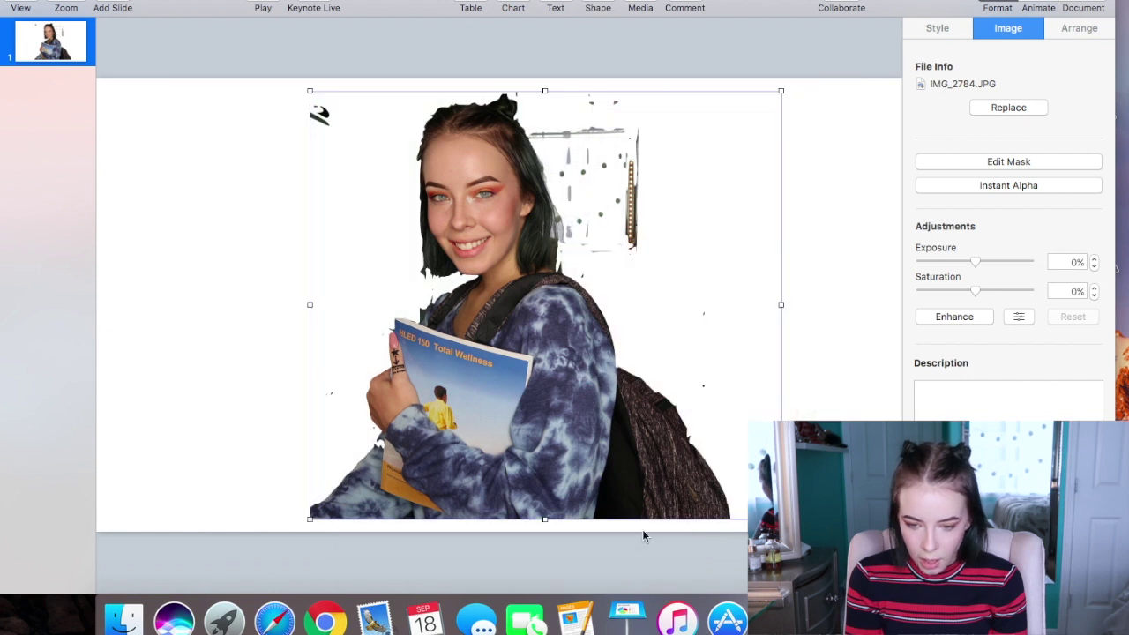
Step: Add a black 5 pt line border around the cut-out photo to expose leftover background specks
{"action": "left_click", "coordinate": [935, 29]}
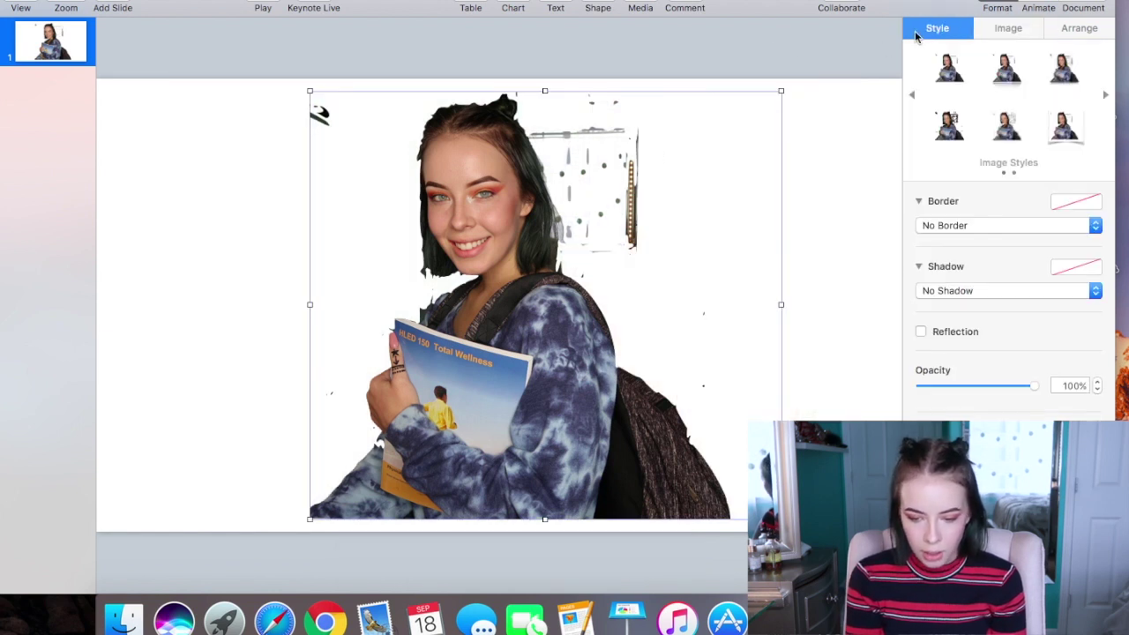
{"action": "left_click", "coordinate": [943, 226]}
{"action": "left_click", "coordinate": [940, 239]}
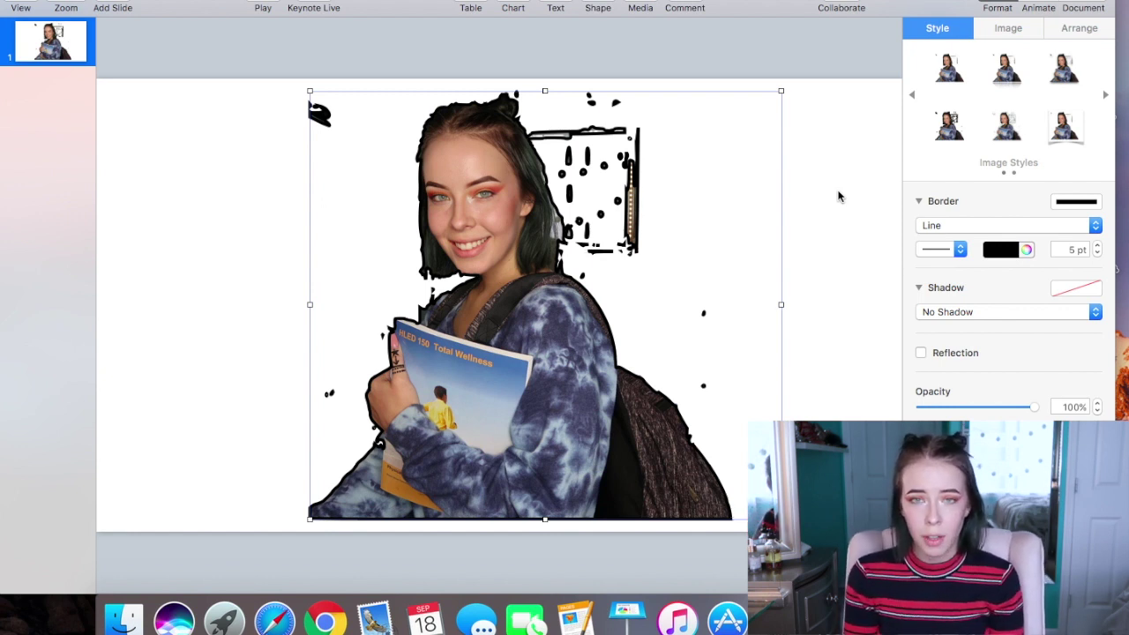
Step: Make the leftover window frame and curtain patches beside the woman's hair transparent with Instant Alpha and finish the background removal
{"action": "left_click", "coordinate": [1008, 30]}
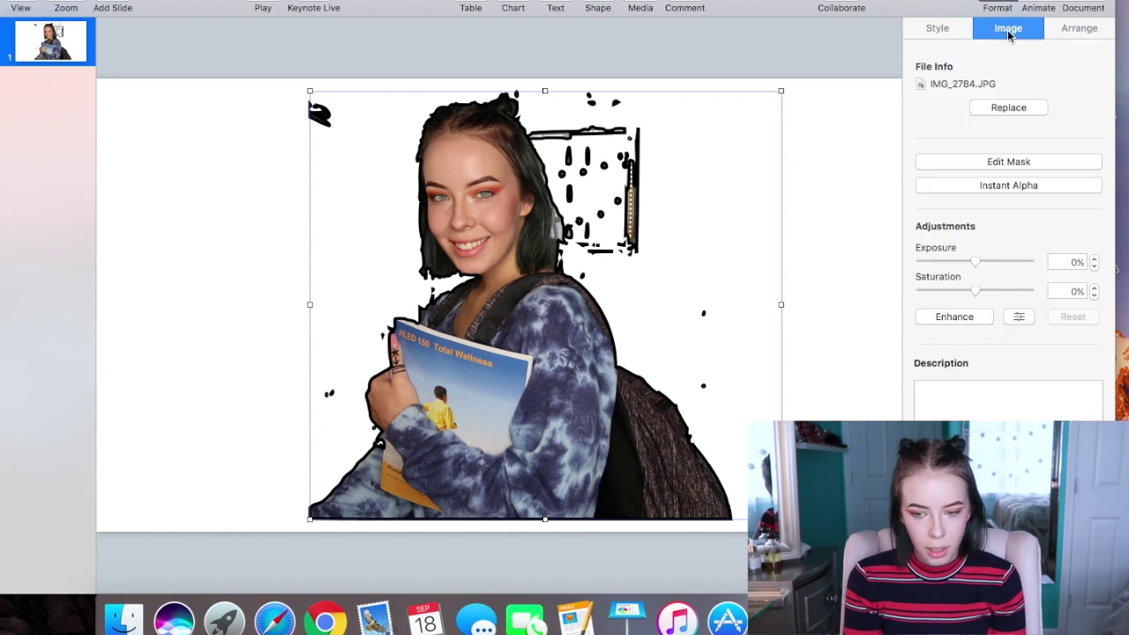
{"action": "left_click", "coordinate": [952, 189]}
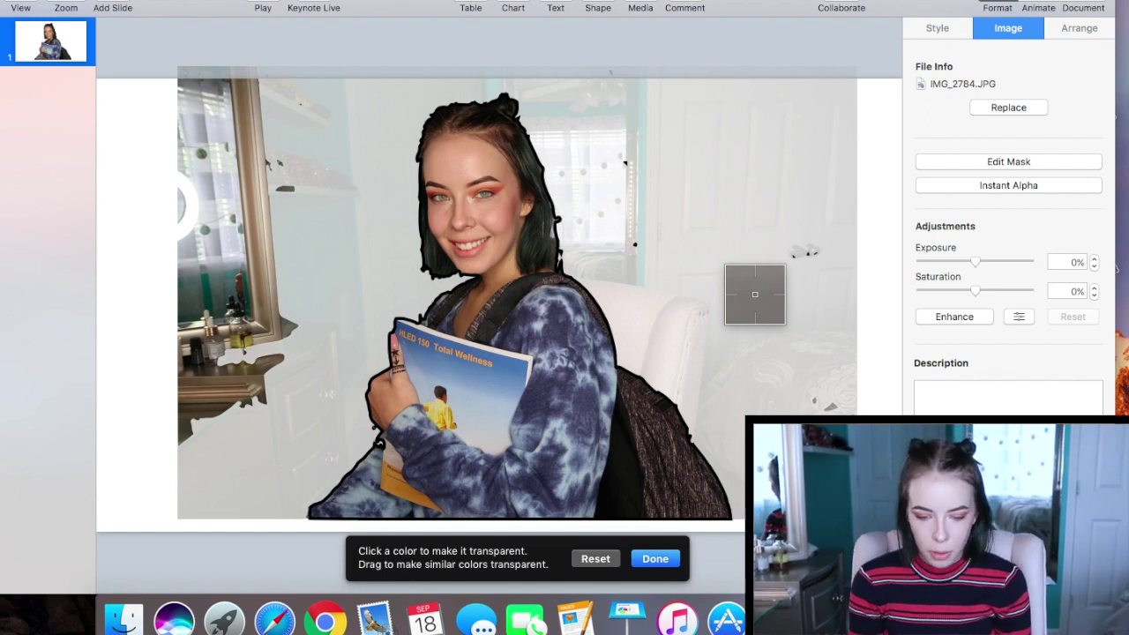
{"action": "left_click_drag", "start_coordinate": [631, 246], "coordinate": [655, 247]}
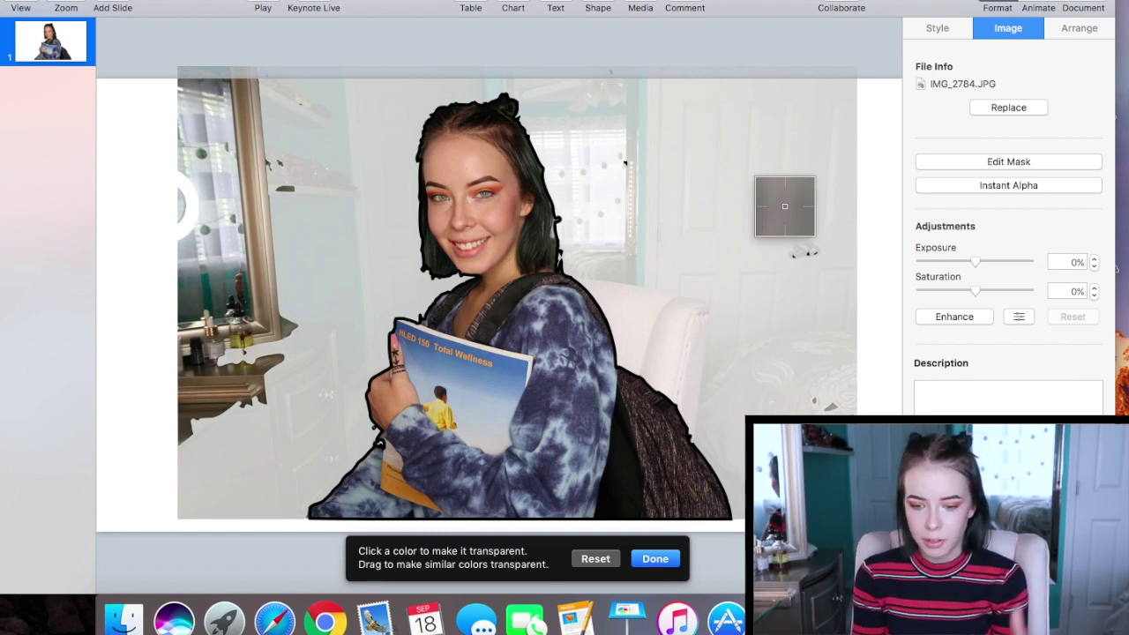
{"action": "left_click_drag", "start_coordinate": [609, 163], "coordinate": [653, 167]}
{"action": "scroll", "coordinate": [638, 160], "scroll_direction": "up", "scroll_amount": 3}
{"action": "scroll", "coordinate": [638, 160], "scroll_direction": "up", "scroll_amount": 3}
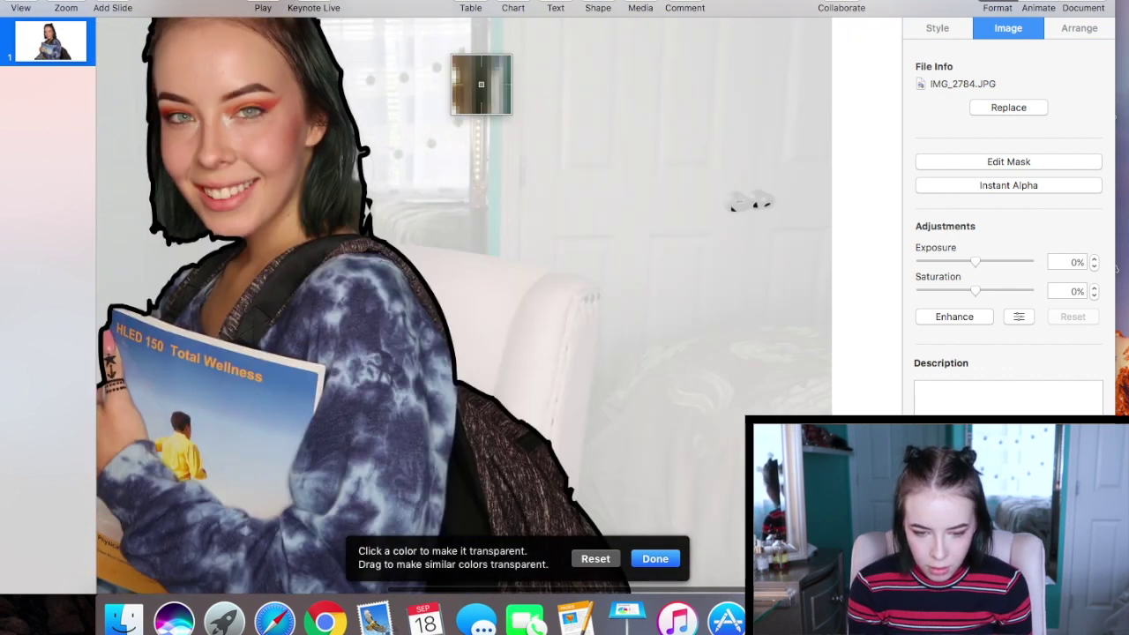
{"action": "left_click_drag", "start_coordinate": [471, 68], "coordinate": [502, 86]}
{"action": "scroll", "coordinate": [633, 191], "scroll_direction": "down", "scroll_amount": 3}
{"action": "scroll", "coordinate": [634, 192], "scroll_direction": "down", "scroll_amount": 2}
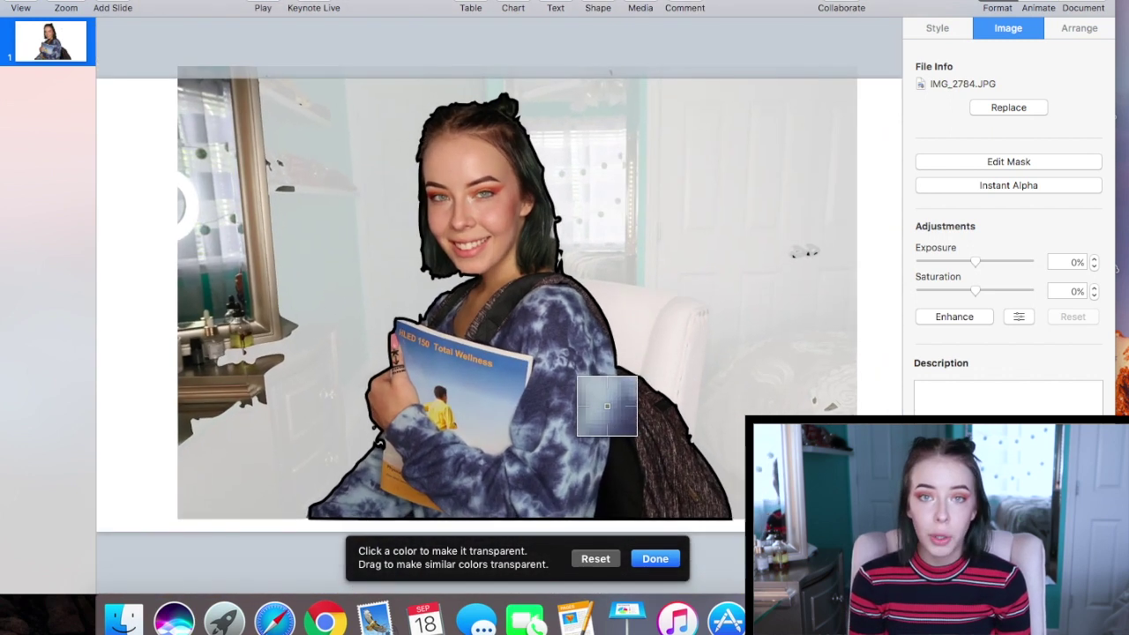
{"action": "left_click", "coordinate": [655, 559]}
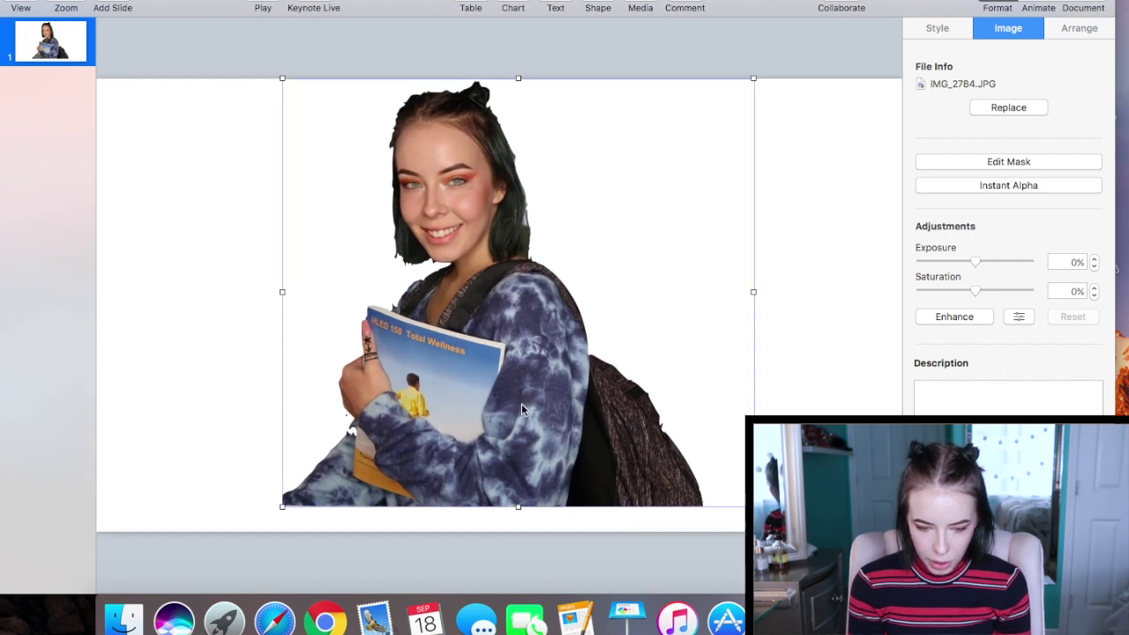
Step: Move the cut-out woman to the slide's right half and enlarge her until her head passes the slide's upper edge
{"action": "left_click_drag", "start_coordinate": [521, 403], "coordinate": [510, 400]}
{"action": "scroll", "coordinate": [510, 400], "scroll_direction": "down", "scroll_amount": 2}
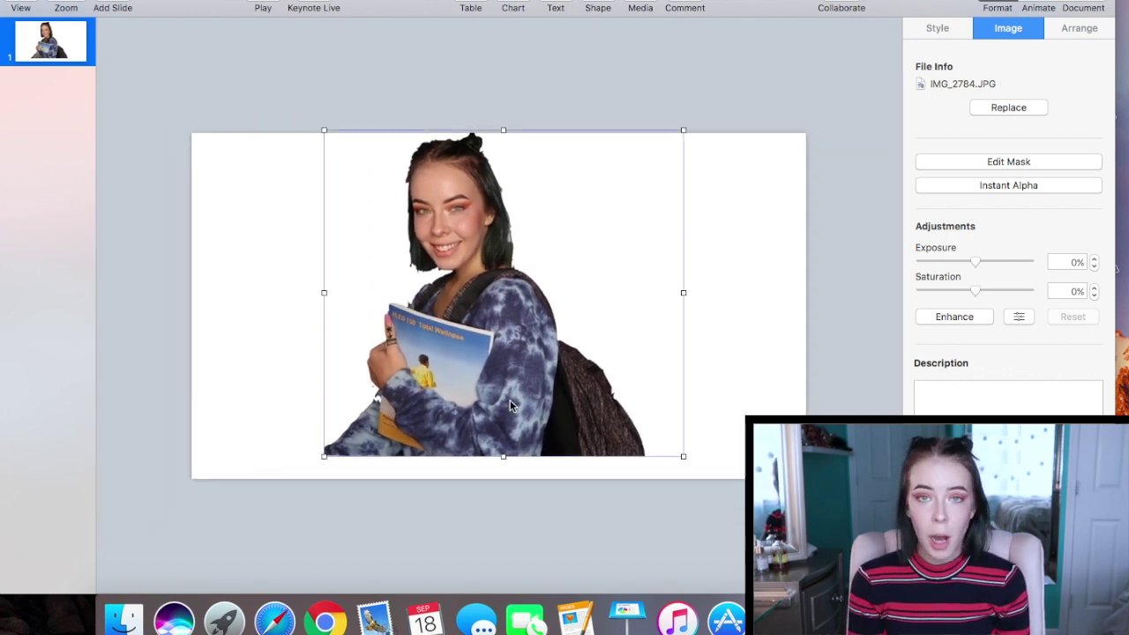
{"action": "left_click_drag", "start_coordinate": [476, 395], "coordinate": [577, 414]}
{"action": "left_click_drag", "start_coordinate": [796, 150], "coordinate": [859, 108]}
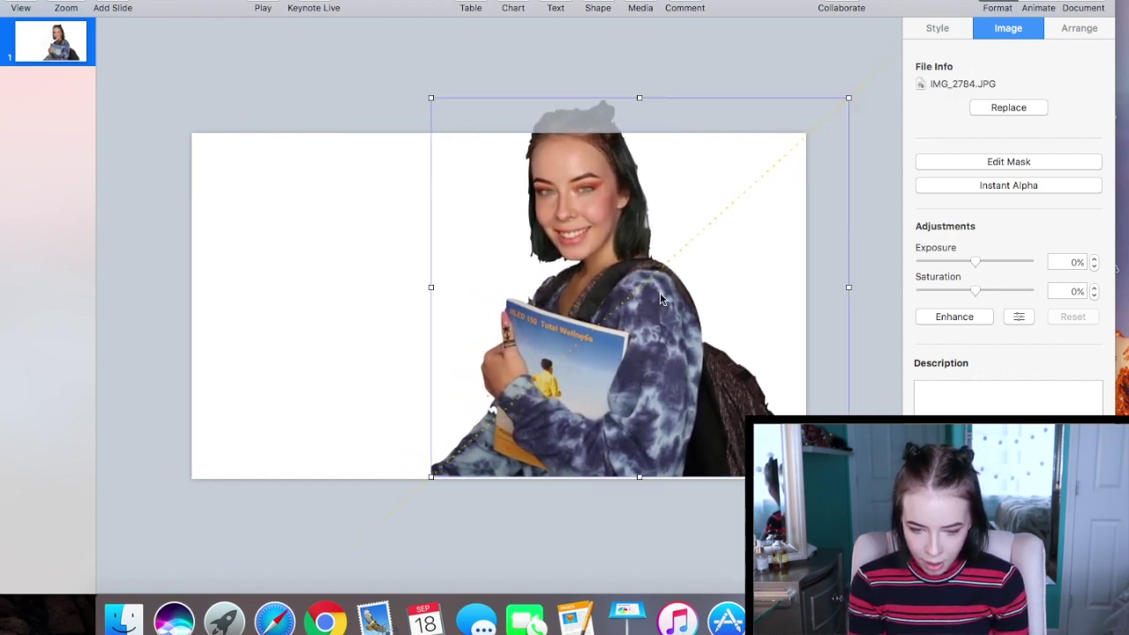
{"action": "left_click_drag", "start_coordinate": [559, 396], "coordinate": [560, 402]}
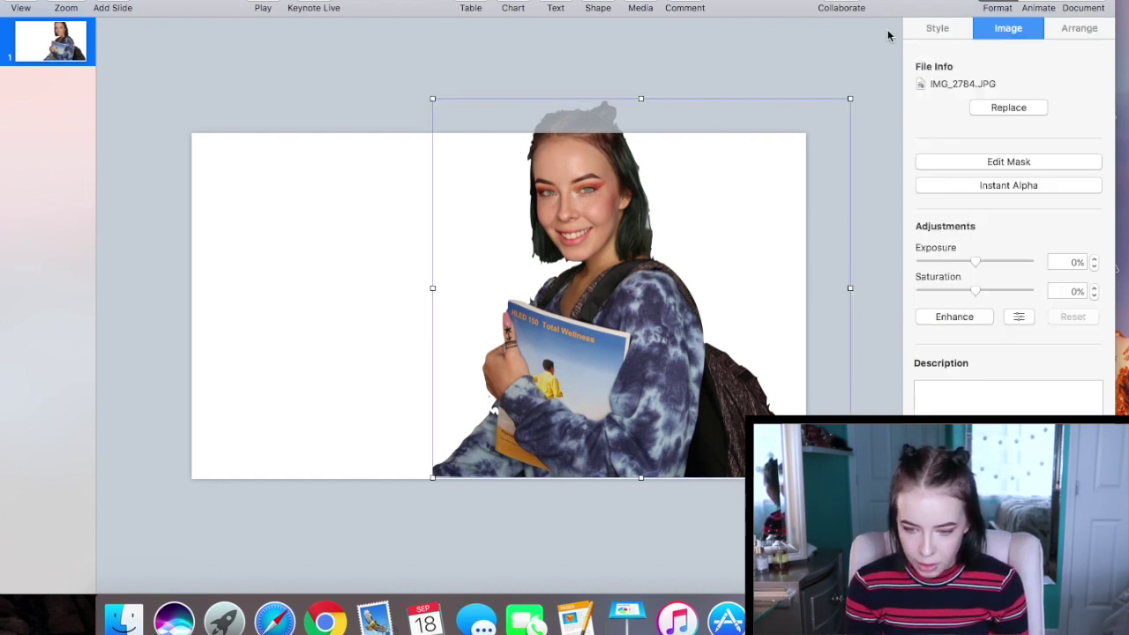
Step: Give the cut-out woman a drop shadow with 30 pt blur and 15 pt offset
{"action": "left_click", "coordinate": [937, 29]}
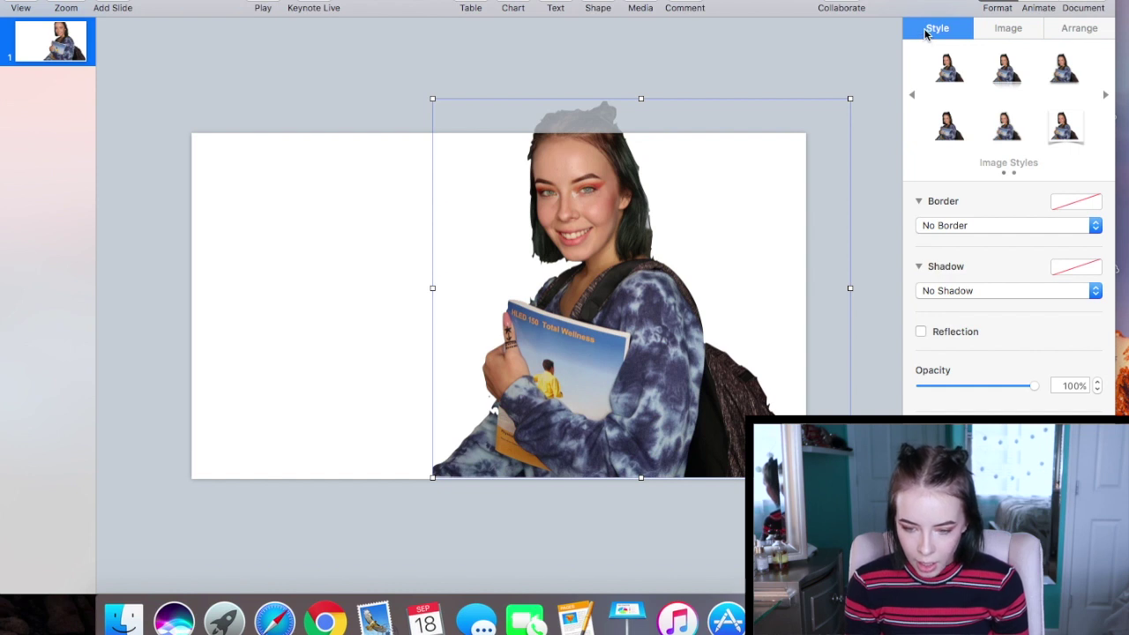
{"action": "left_click", "coordinate": [1065, 73]}
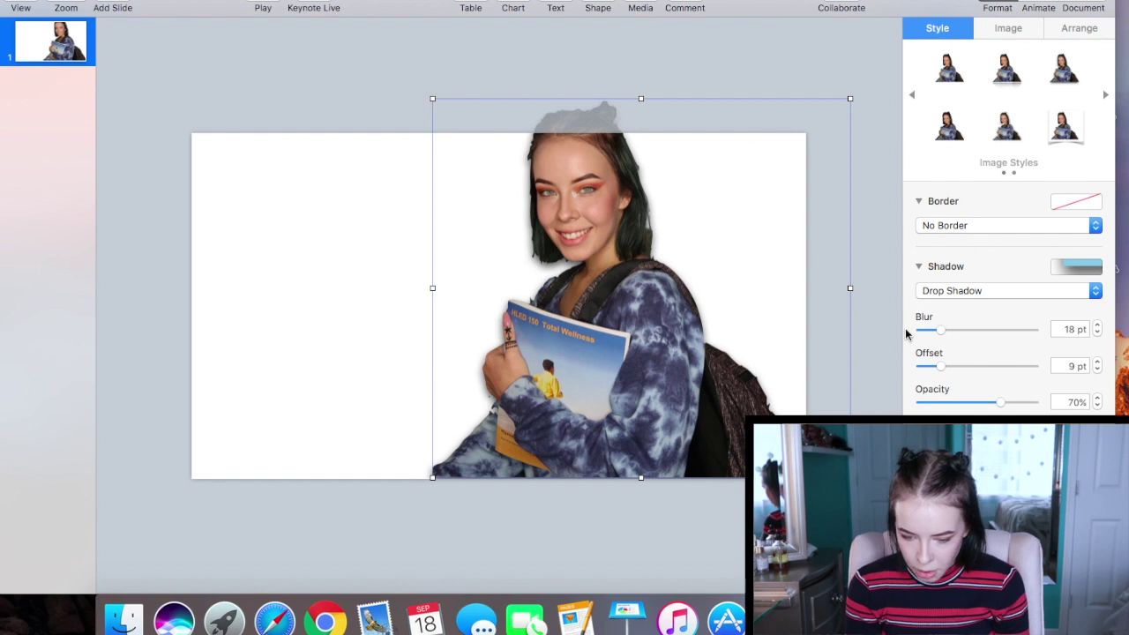
{"action": "left_click_drag", "start_coordinate": [939, 332], "coordinate": [953, 334]}
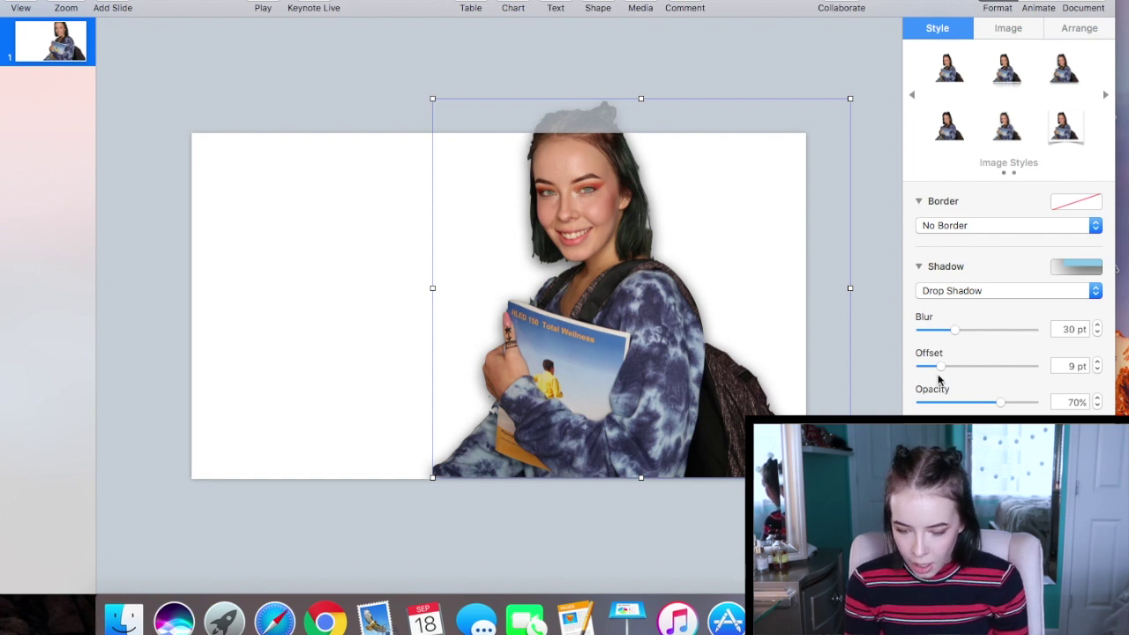
{"action": "left_click_drag", "start_coordinate": [942, 374], "coordinate": [956, 376]}
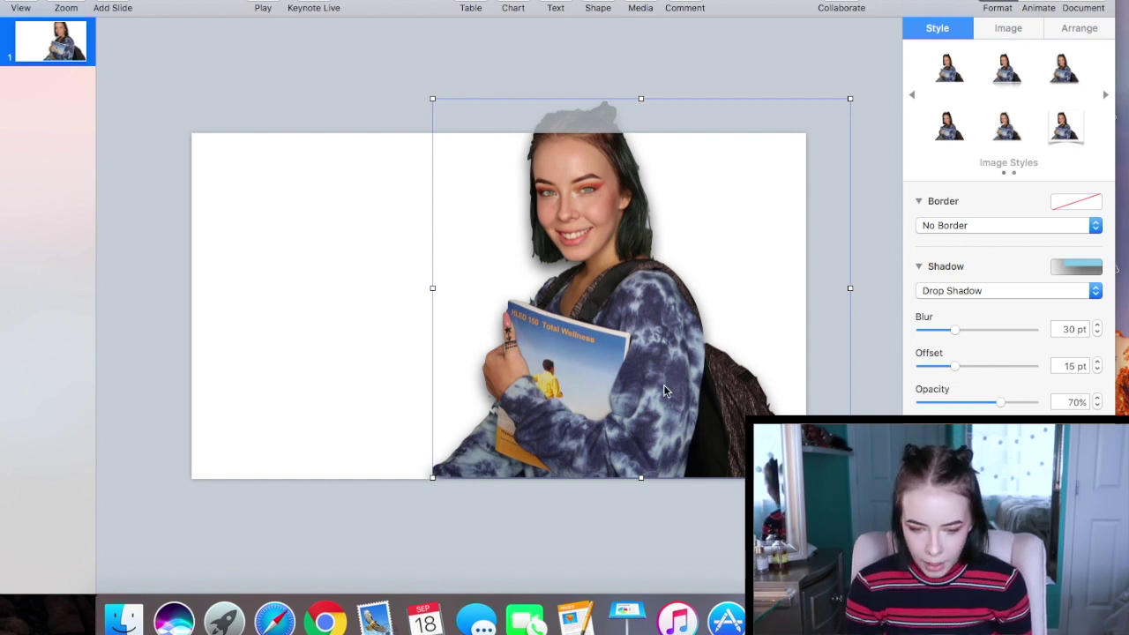
Step: Try a light purple color fill as the slide background and set it back to white
{"action": "left_click", "coordinate": [327, 245]}
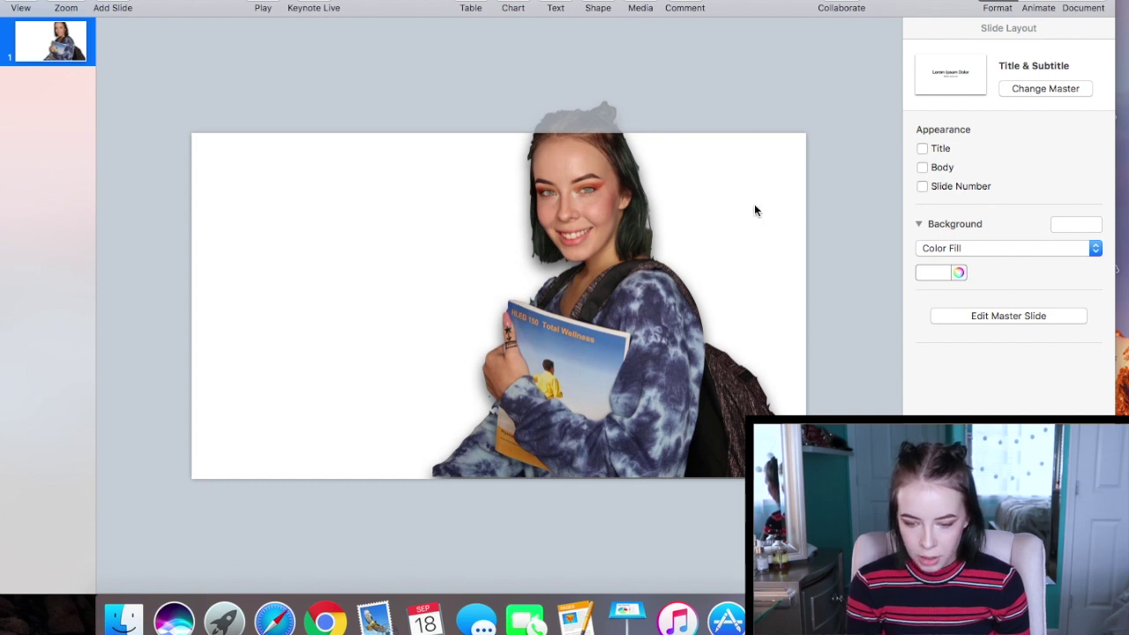
{"action": "left_click", "coordinate": [959, 276]}
{"action": "left_click_drag", "start_coordinate": [900, 345], "coordinate": [893, 388]}
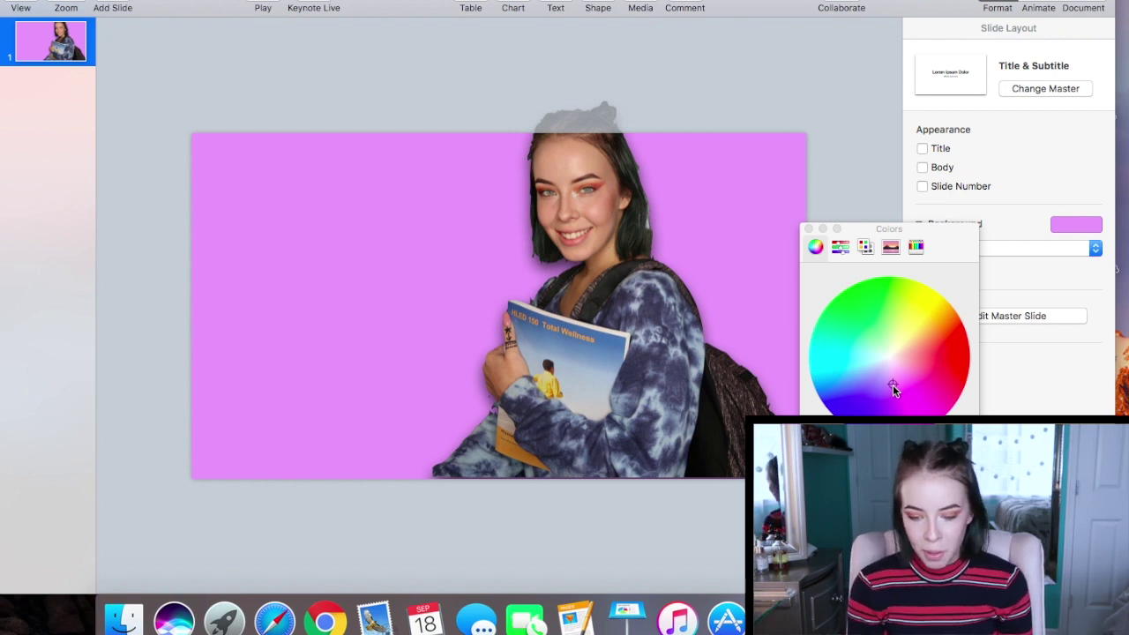
{"action": "left_click", "coordinate": [809, 228]}
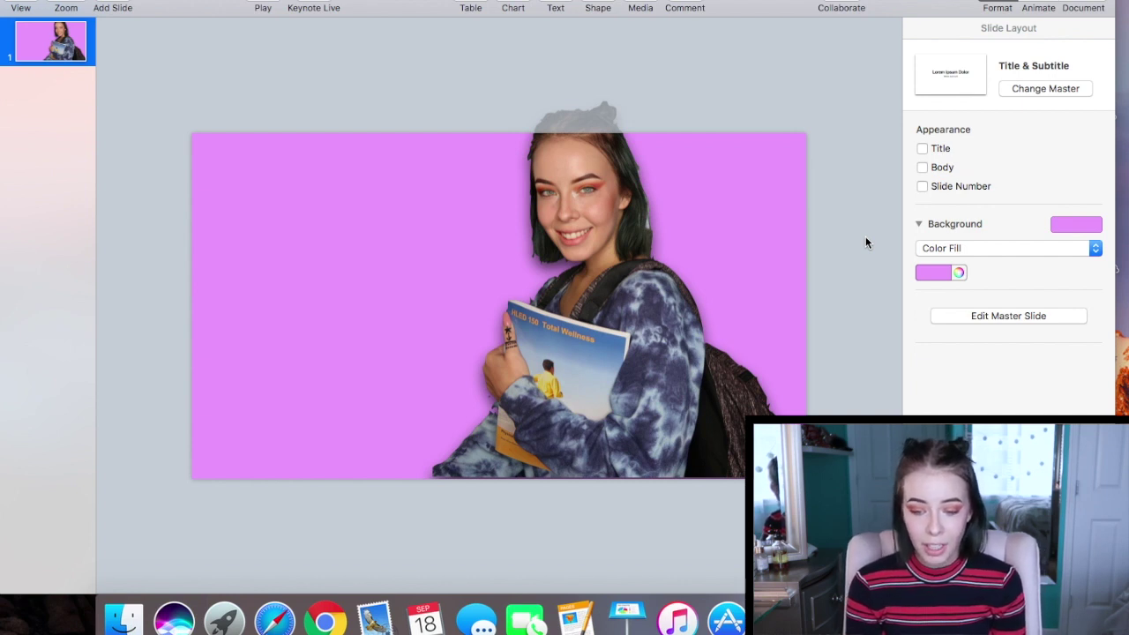
{"action": "left_click", "coordinate": [936, 273]}
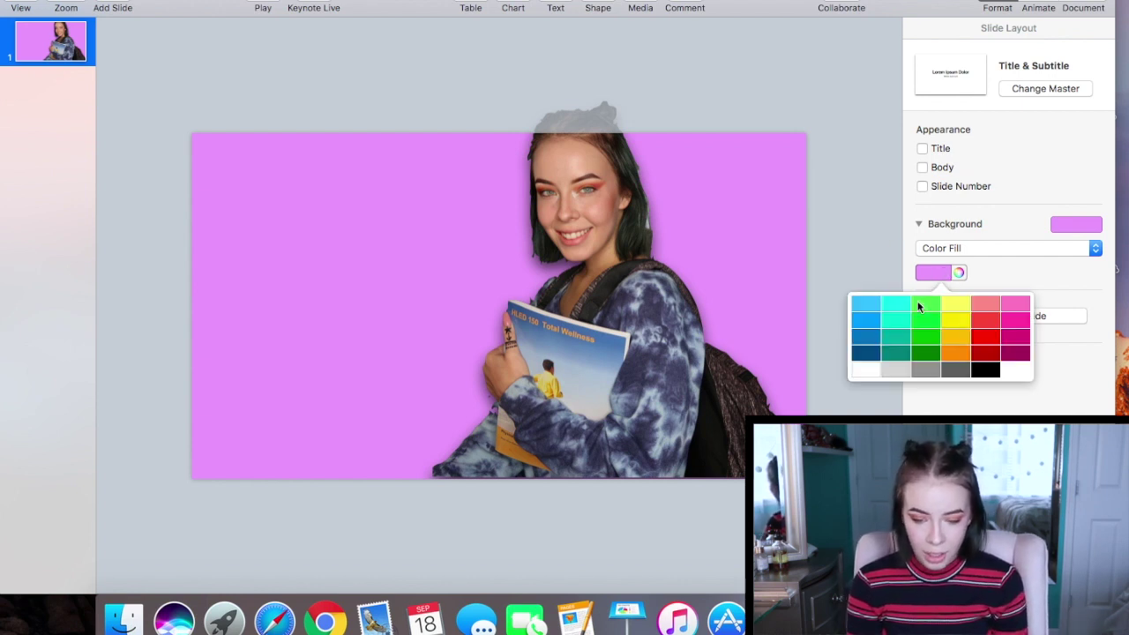
{"action": "left_click", "coordinate": [867, 374]}
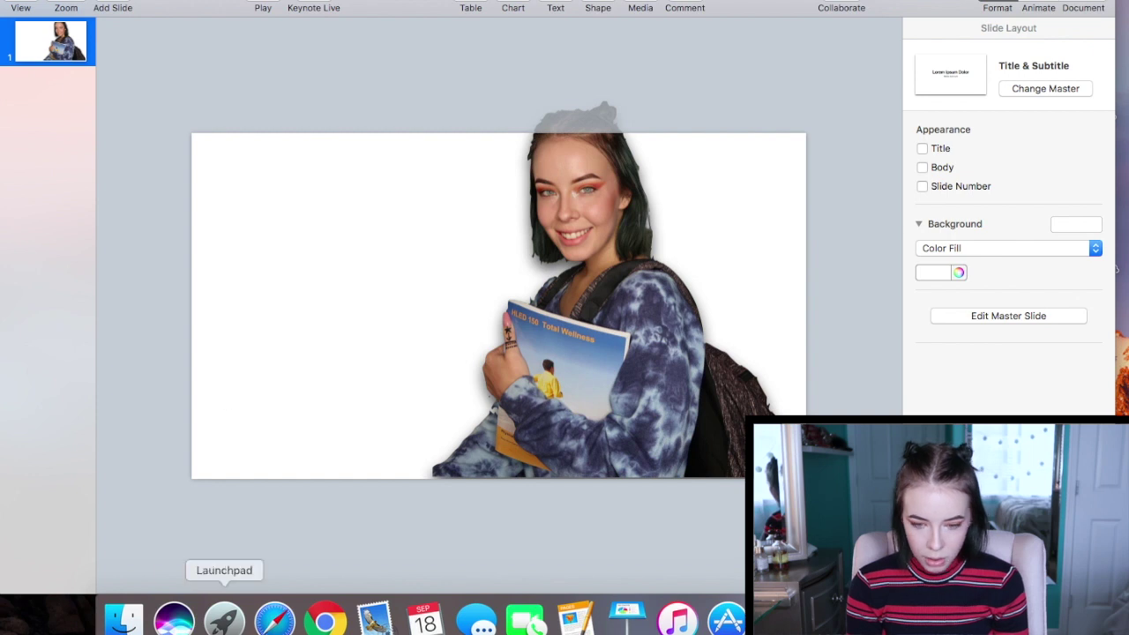
Step: Switch to Safari and search Google Images for "classroom"
{"action": "left_click", "coordinate": [274, 621]}
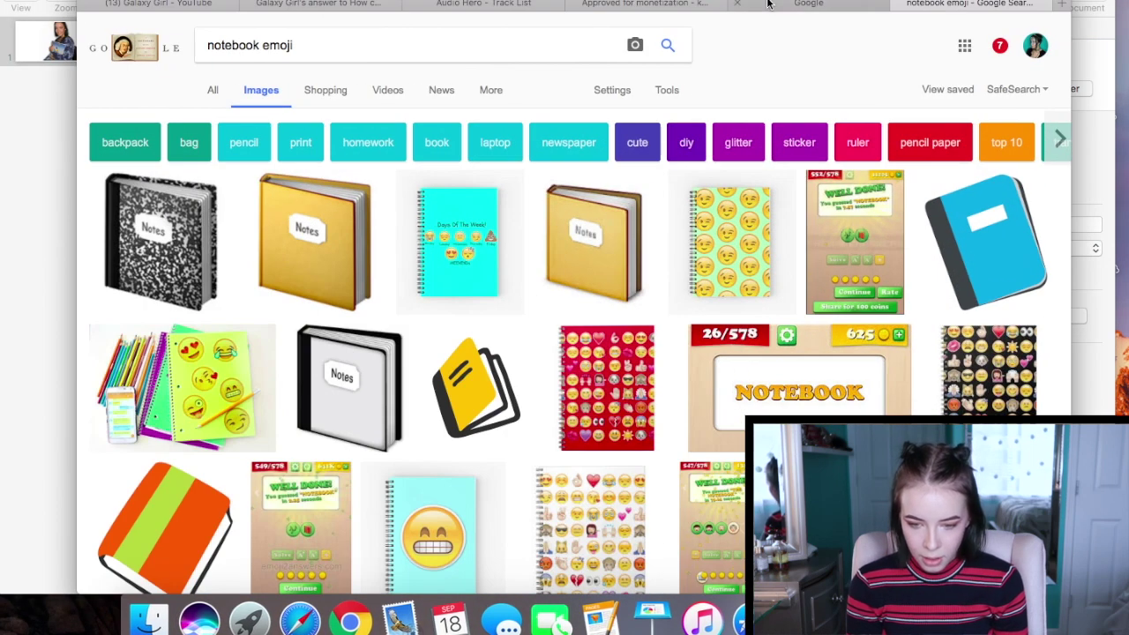
{"action": "left_click", "coordinate": [792, 4]}
{"action": "left_click", "coordinate": [472, 283]}
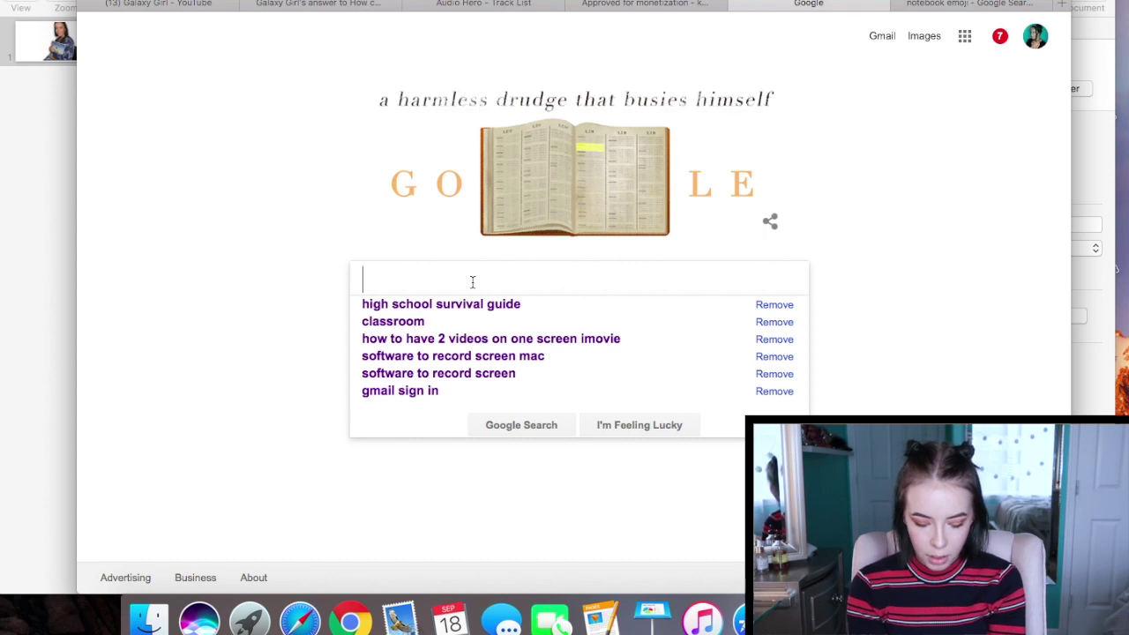
{"action": "type", "text": "classr"}
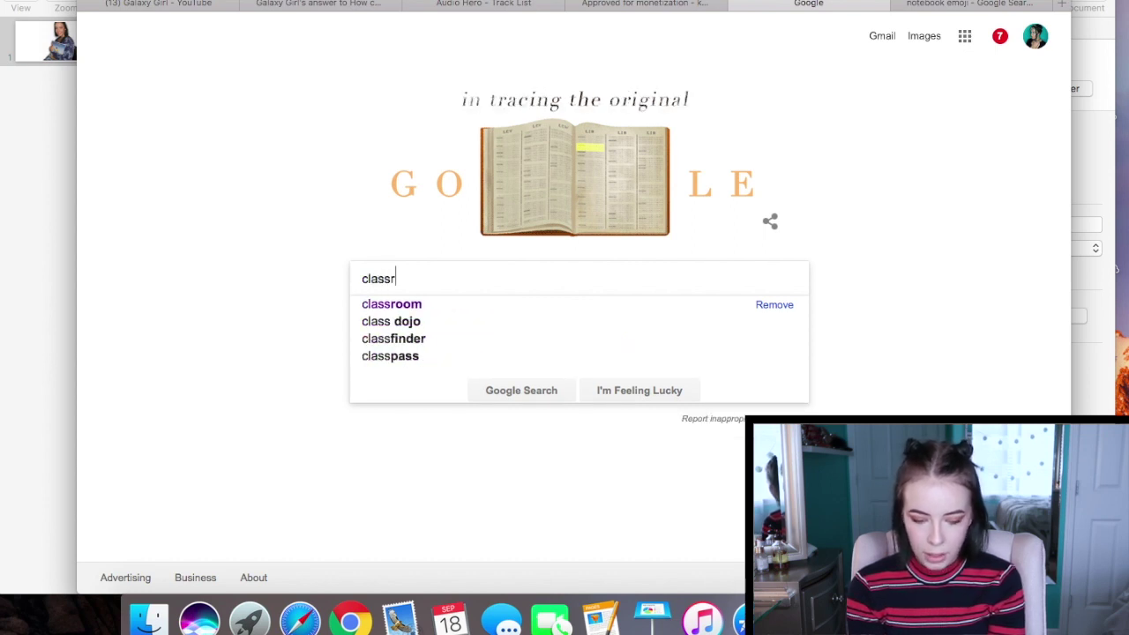
{"action": "type", "text": "oom"}
{"action": "key", "text": "Return"}
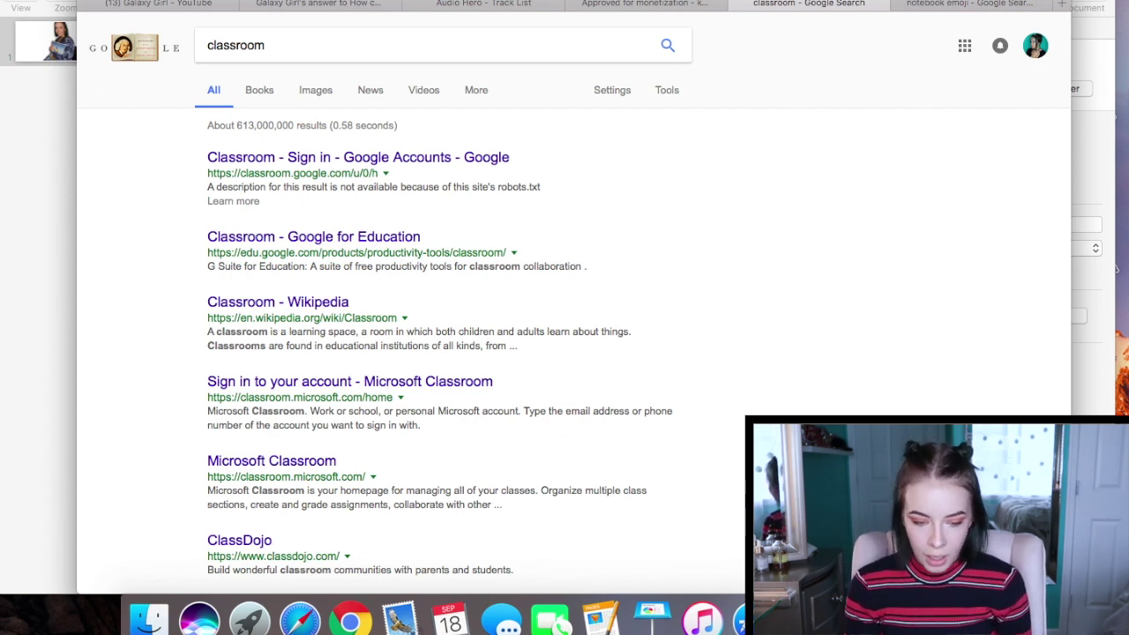
{"action": "left_click", "coordinate": [318, 90]}
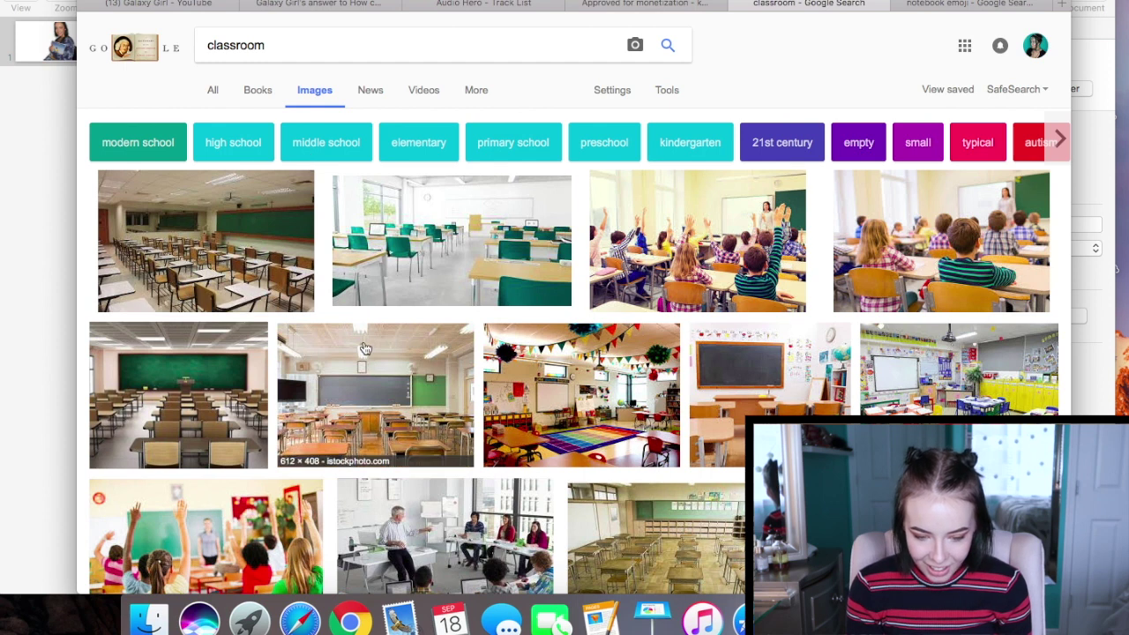
Step: Choose the classroom photo with brown desks and a green chalkboard from the image results and place it on the Keynote slide
{"action": "scroll", "coordinate": [316, 354], "scroll_direction": "down", "scroll_amount": 2}
{"action": "scroll", "coordinate": [316, 353], "scroll_direction": "down", "scroll_amount": 1}
{"action": "scroll", "coordinate": [316, 354], "scroll_direction": "up", "scroll_amount": 2}
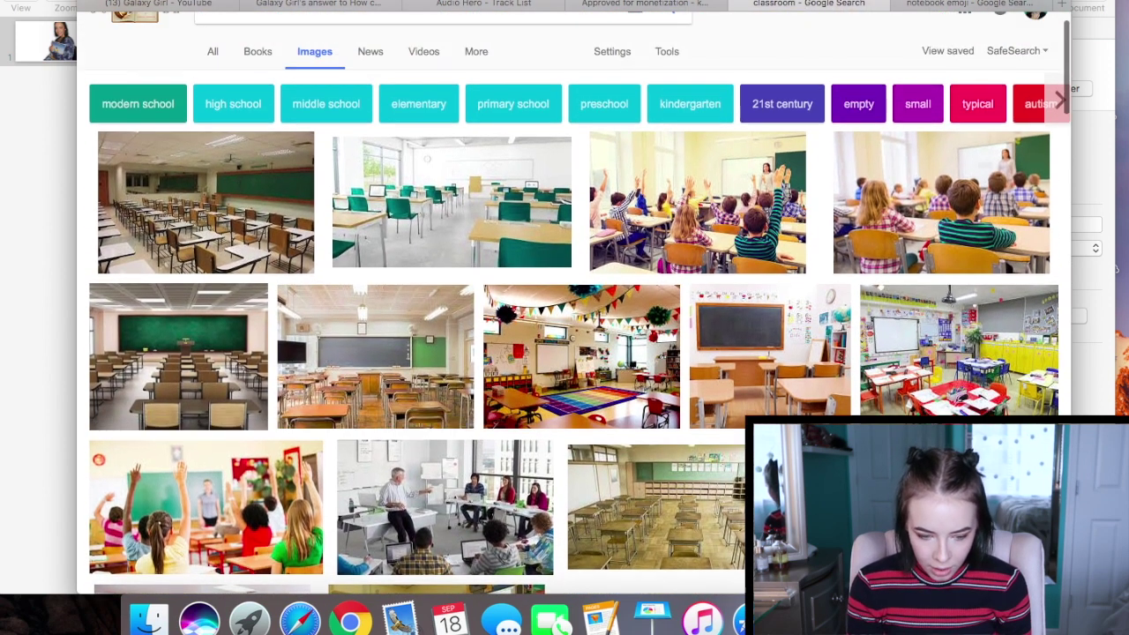
{"action": "left_click_drag", "start_coordinate": [182, 4], "coordinate": [483, 4]}
{"action": "left_click_drag", "start_coordinate": [483, 360], "coordinate": [279, 181]}
{"action": "key", "text": "super+m"}
{"action": "left_click_drag", "start_coordinate": [307, 225], "coordinate": [856, 297]}
{"action": "left_click_drag", "start_coordinate": [593, 381], "coordinate": [663, 383]}
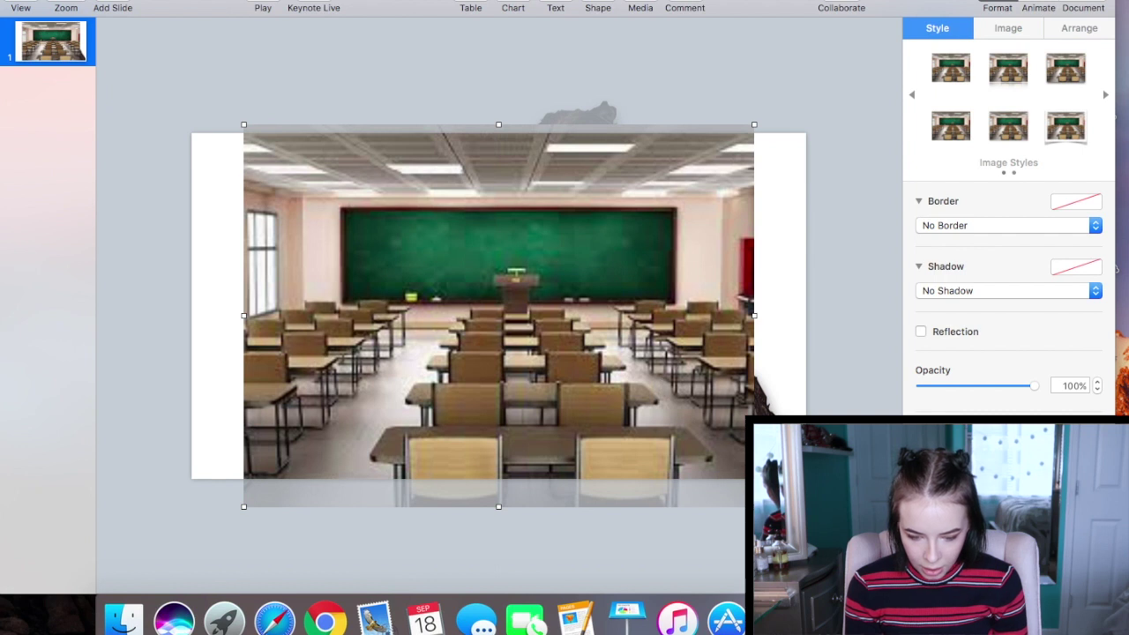
Step: Enlarge and position the brown-desk classroom photo to cover the whole slide and send it to the back
{"action": "key", "text": "Escape"}
{"action": "mouse_move", "coordinate": [679, 427]}
{"action": "left_mouse_down"}
{"action": "mouse_move", "coordinate": [713, 424]}
{"action": "mouse_move", "coordinate": [683, 424]}
{"action": "left_mouse_up"}
{"action": "left_click_drag", "start_coordinate": [756, 536], "coordinate": [828, 589]}
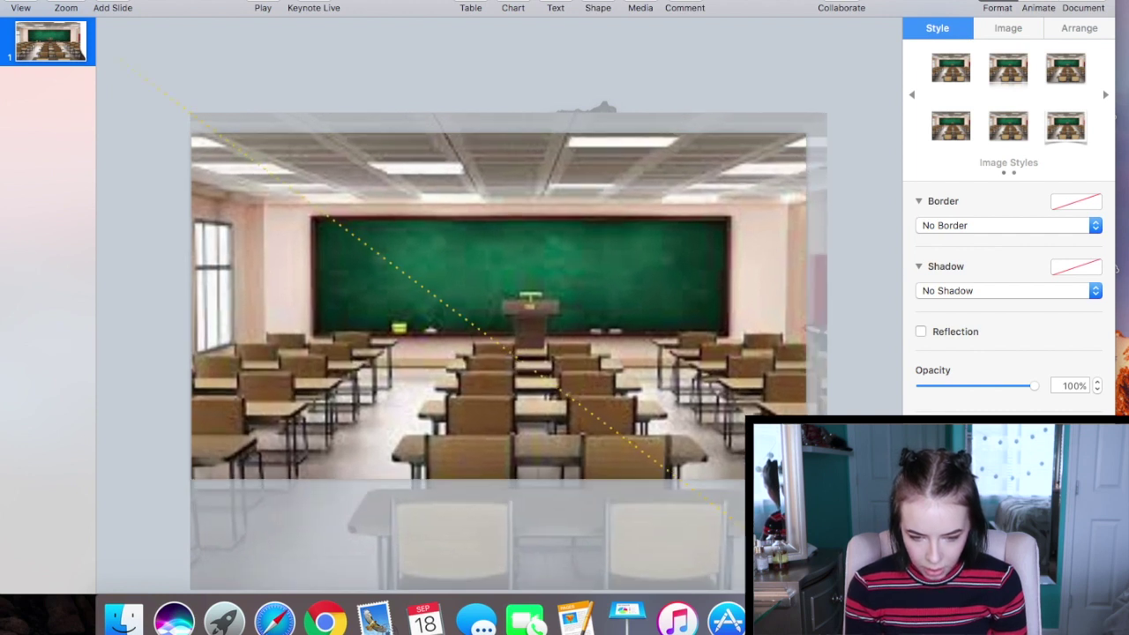
{"action": "left_click_drag", "start_coordinate": [657, 394], "coordinate": [659, 341]}
{"action": "right_click", "coordinate": [661, 328]}
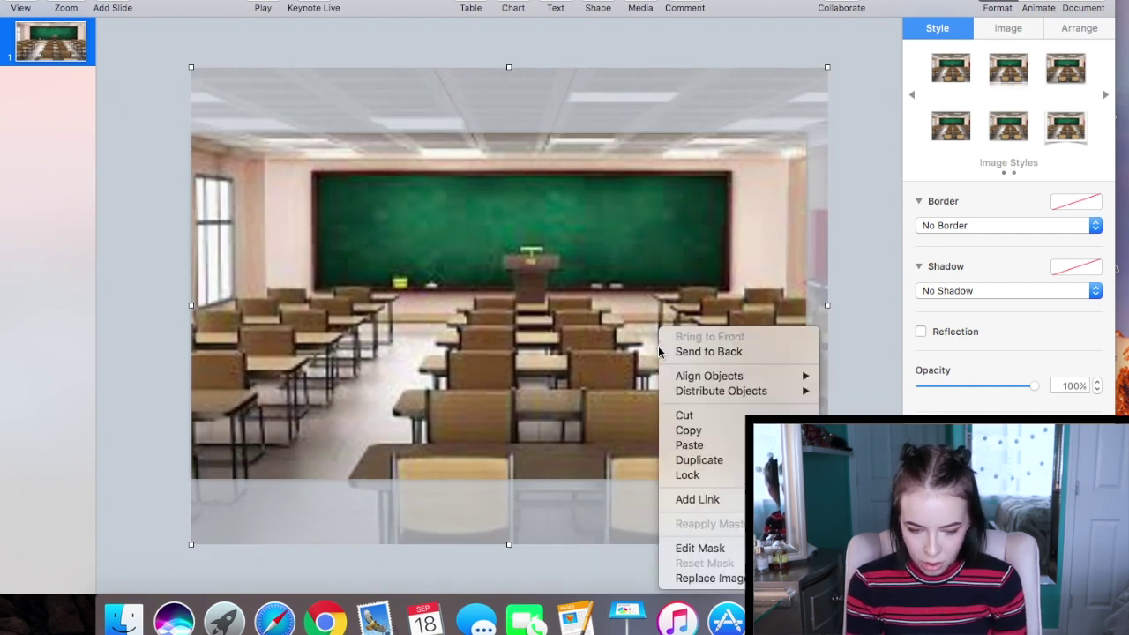
{"action": "left_click", "coordinate": [697, 352]}
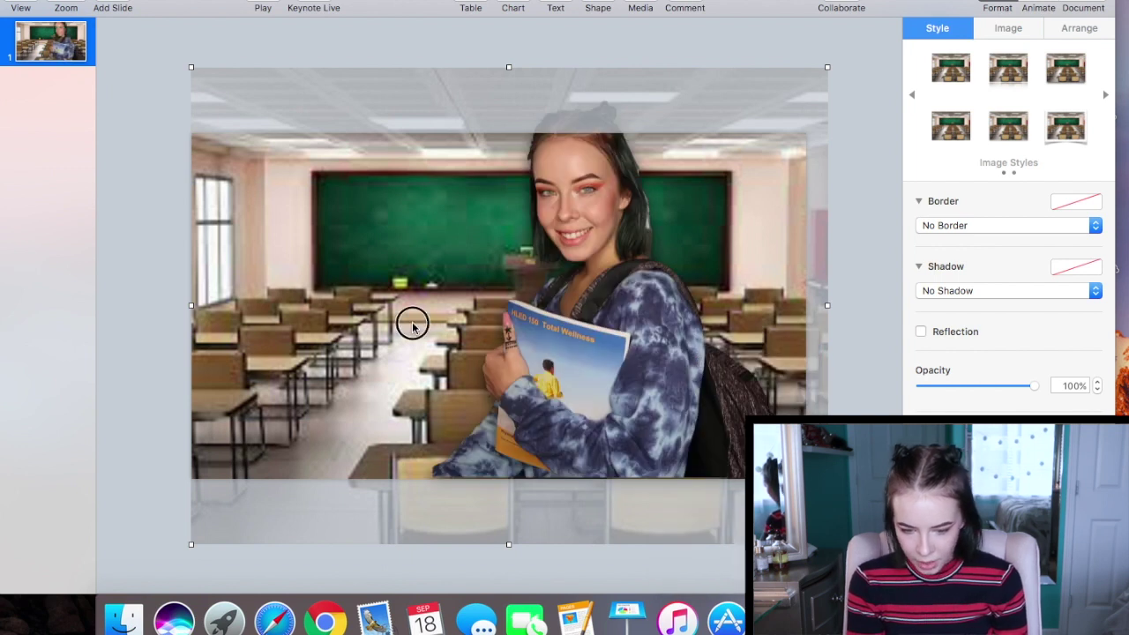
Step: Use the classroom photo with blue chairs as the slide's backdrop and nudge the cut-out woman slightly in front of it
{"action": "key", "text": "super+minus"}
{"action": "left_click", "coordinate": [296, 401]}
{"action": "left_click_drag", "start_coordinate": [589, 362], "coordinate": [599, 369]}
{"action": "left_click", "coordinate": [834, 351]}
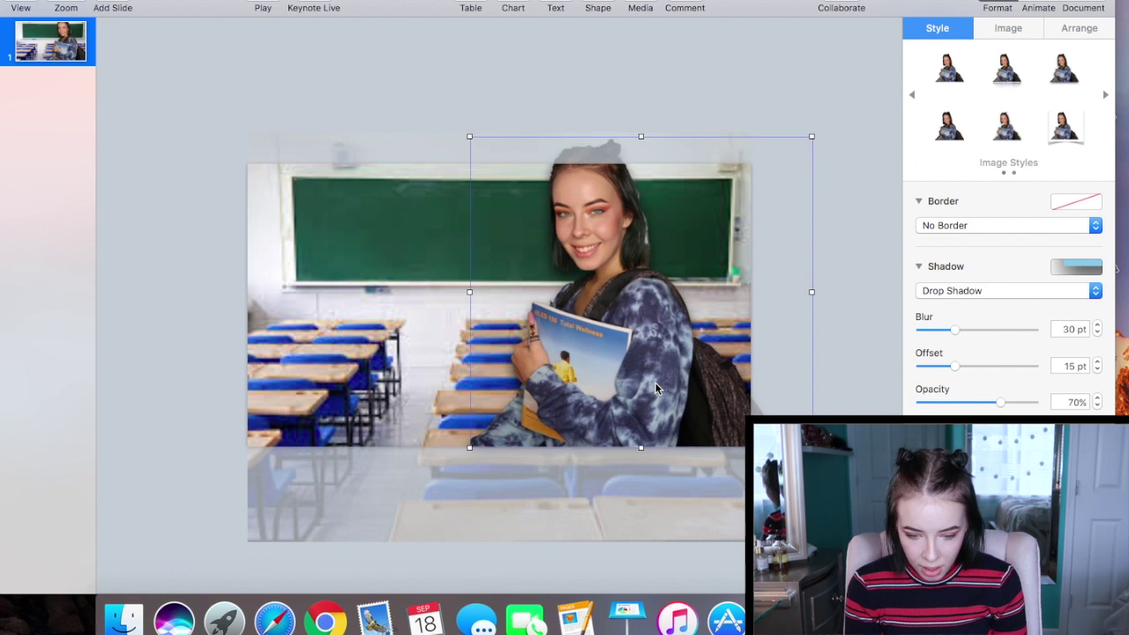
{"action": "mouse_move", "coordinate": [631, 394]}
{"action": "left_mouse_down"}
{"action": "mouse_move", "coordinate": [635, 380]}
{"action": "mouse_move", "coordinate": [630, 392]}
{"action": "left_mouse_up"}
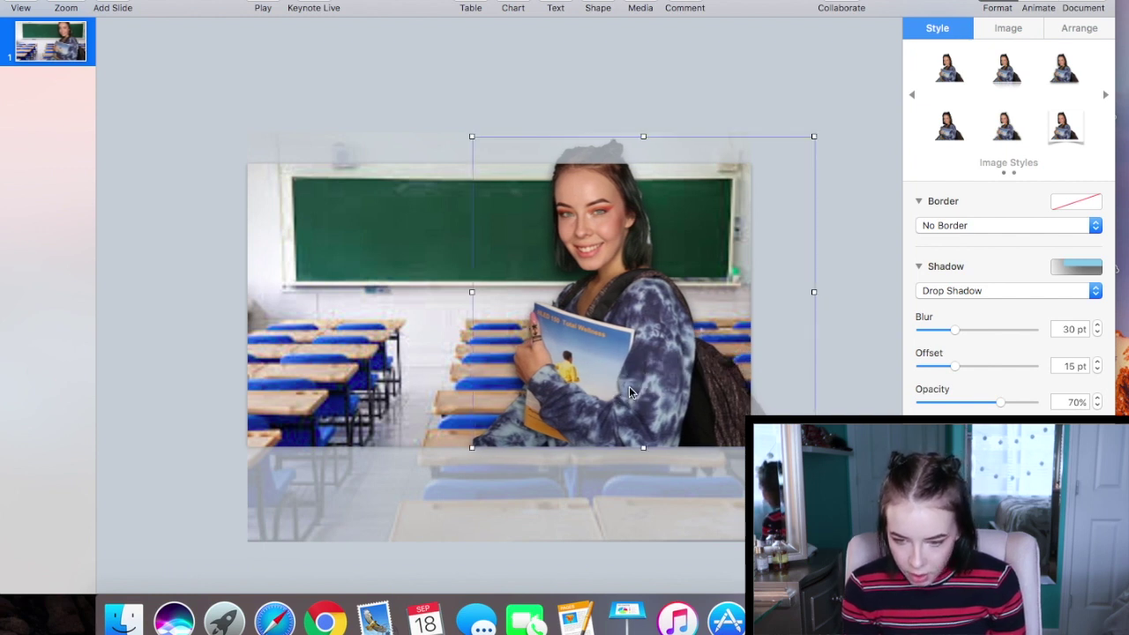
Step: Apply the Enhance adjustment to the cut-out photo of the woman
{"action": "left_click", "coordinate": [996, 29]}
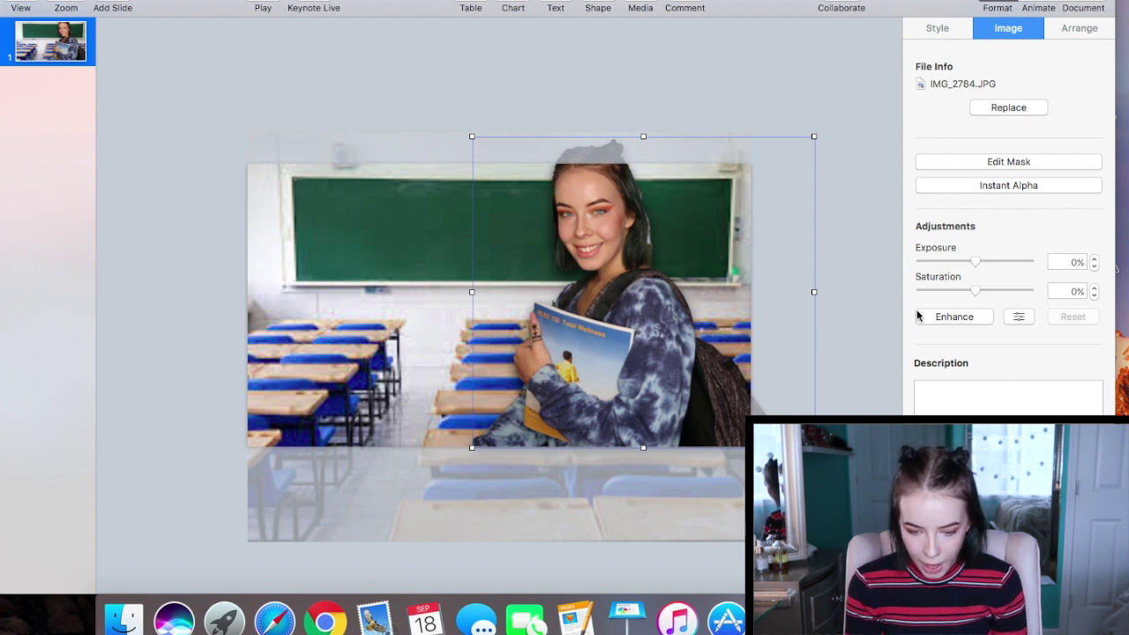
{"action": "left_click", "coordinate": [947, 322]}
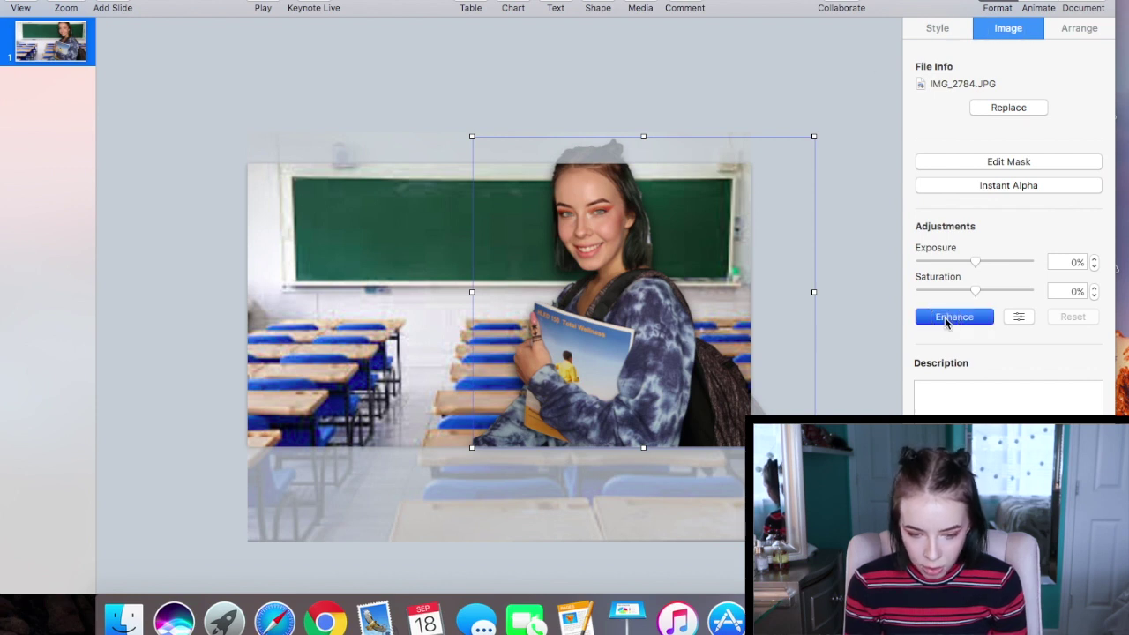
{"action": "left_click", "coordinate": [741, 97]}
{"action": "left_click", "coordinate": [654, 354]}
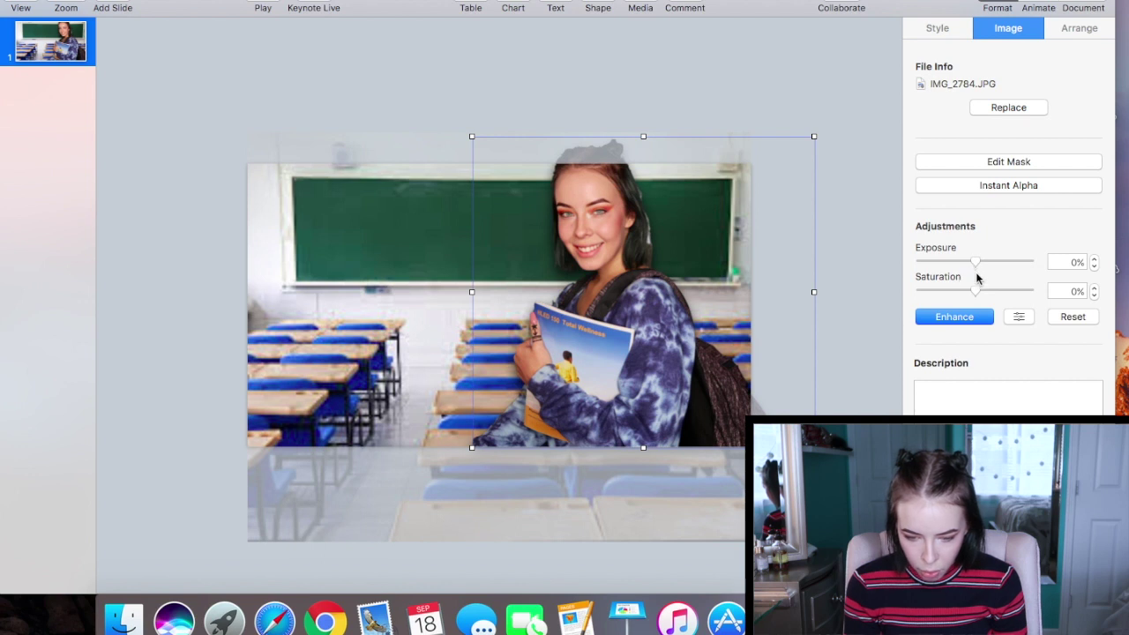
Step: Reduce the saturation of the cut-out photo of the woman to -9%
{"action": "left_click_drag", "start_coordinate": [978, 295], "coordinate": [973, 294]}
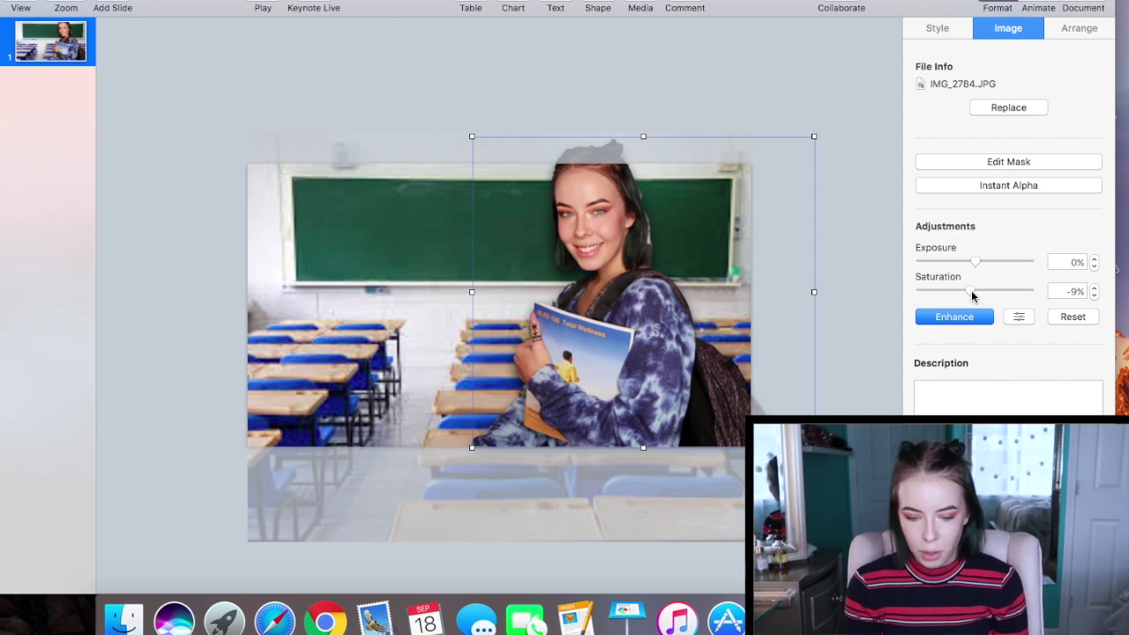
{"action": "left_click", "coordinate": [820, 228]}
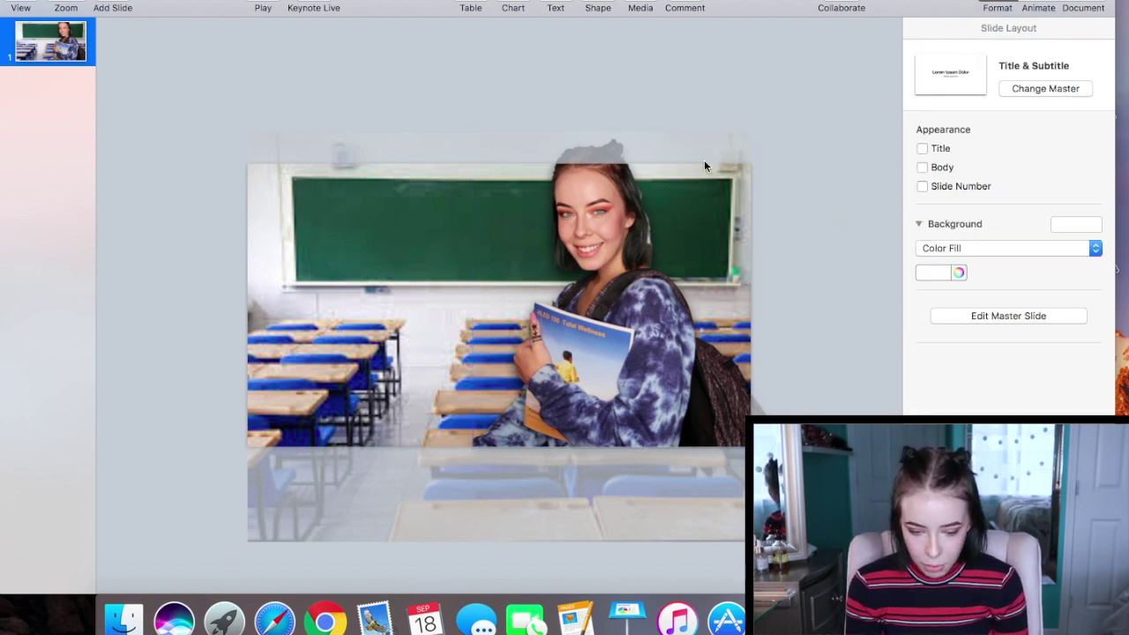
{"action": "left_click", "coordinate": [707, 250]}
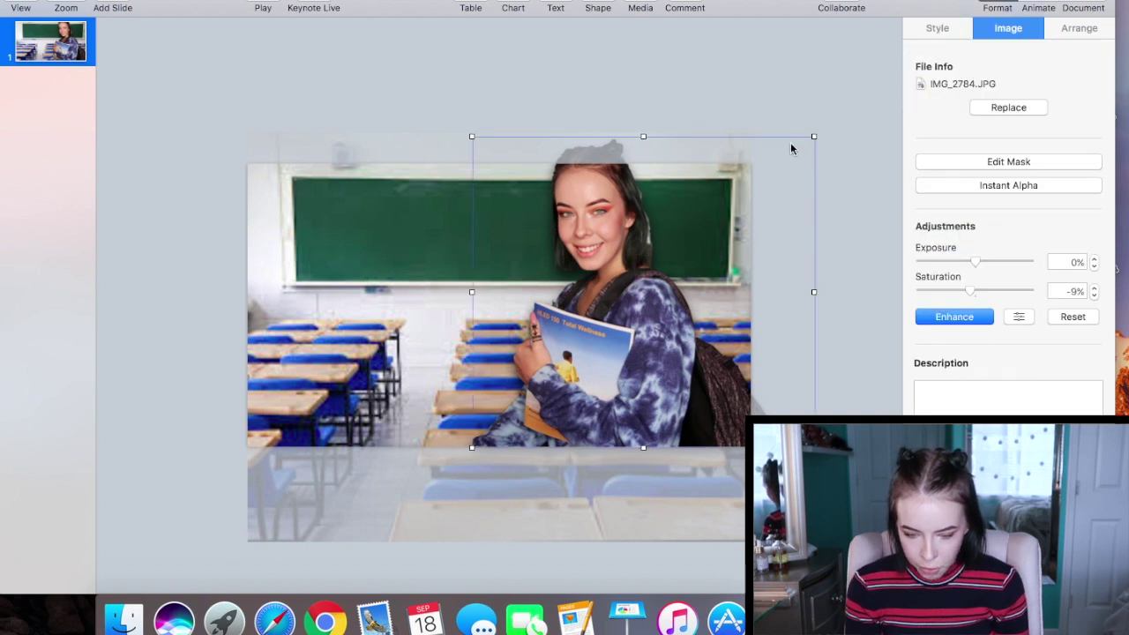
{"action": "left_click", "coordinate": [431, 279]}
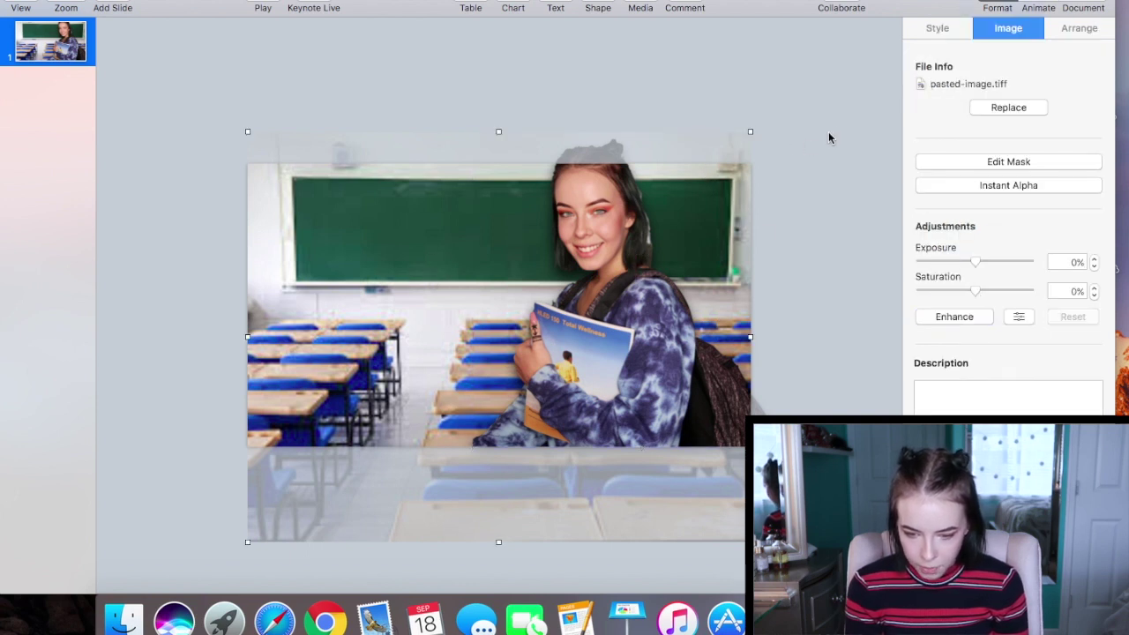
{"action": "left_click", "coordinate": [938, 26]}
{"action": "left_click_drag", "start_coordinate": [441, 294], "coordinate": [441, 293]}
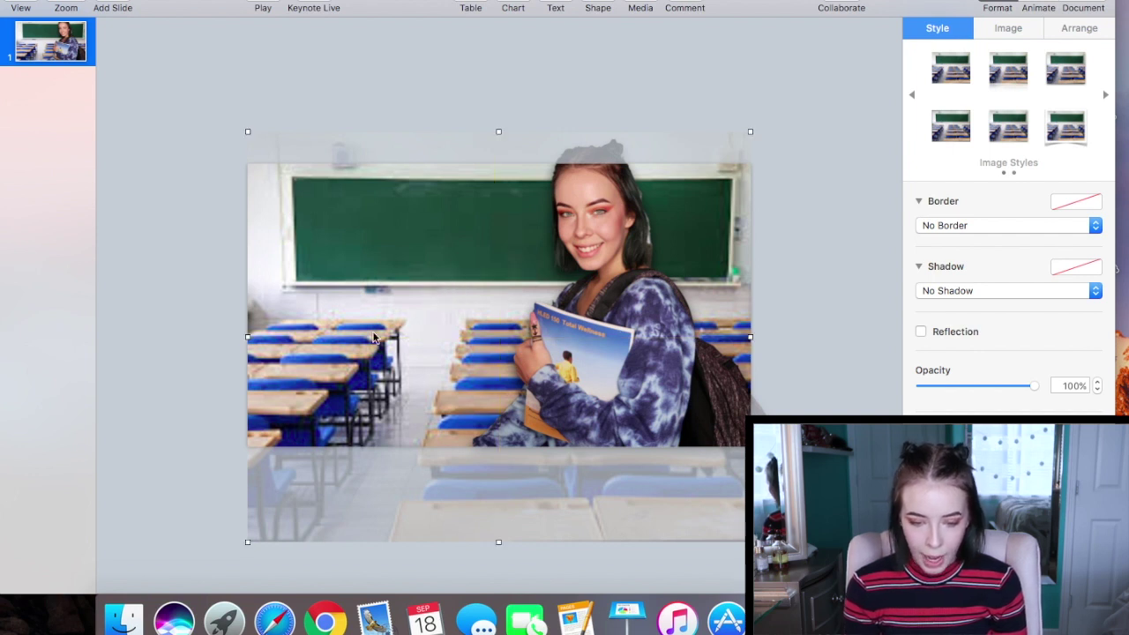
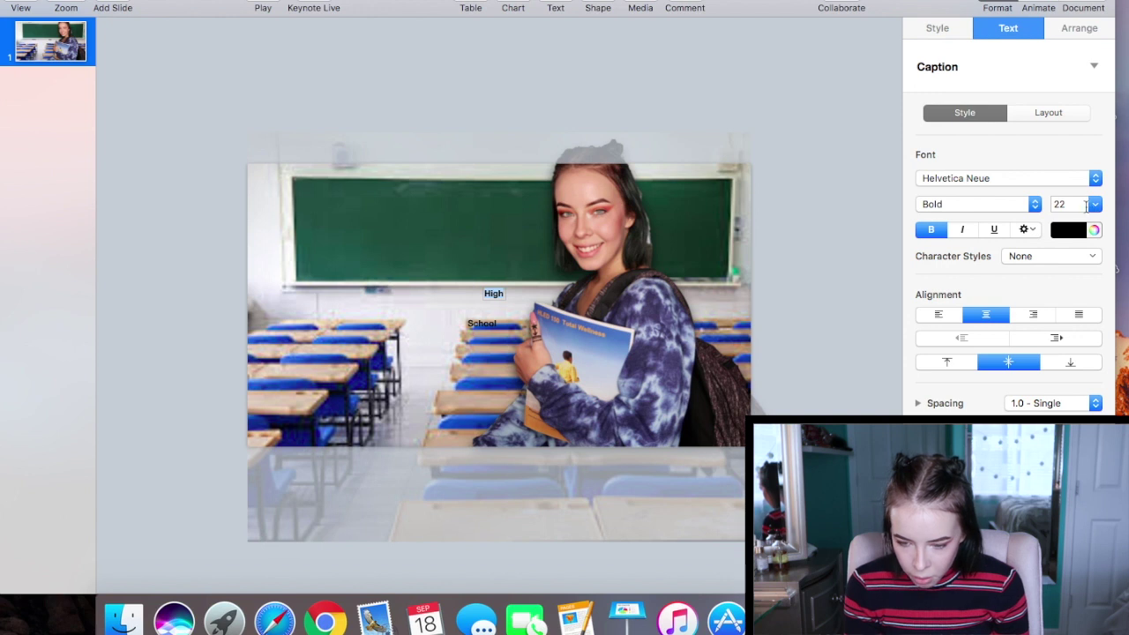
Step: Set the text "High" to font size 200 and colour it white
{"action": "left_click", "coordinate": [1095, 205]}
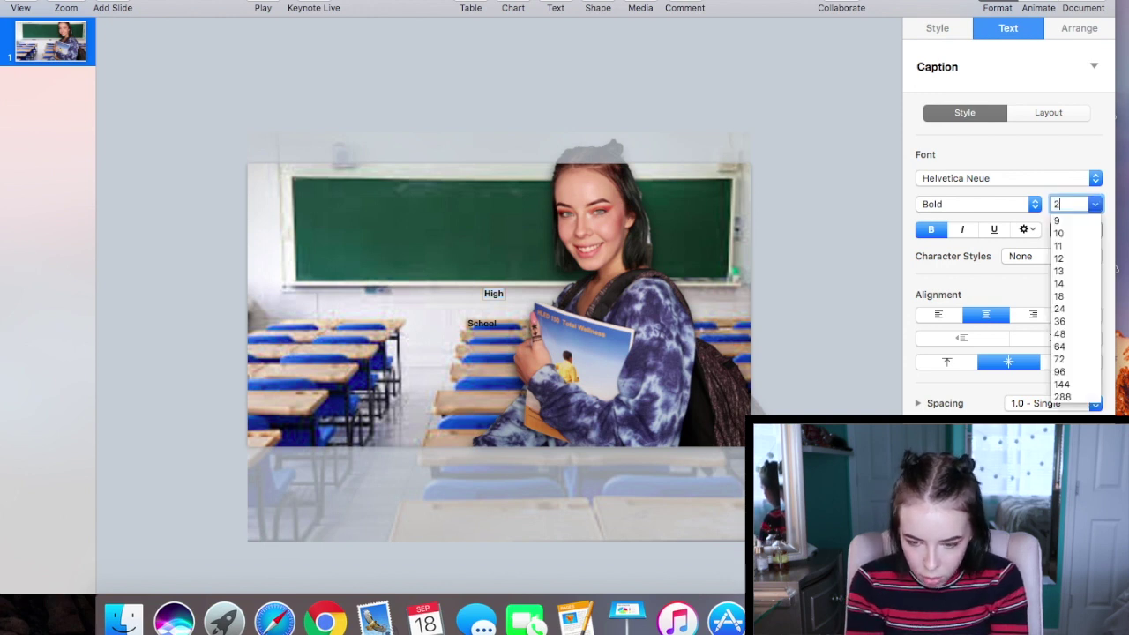
{"action": "key", "text": "Return"}
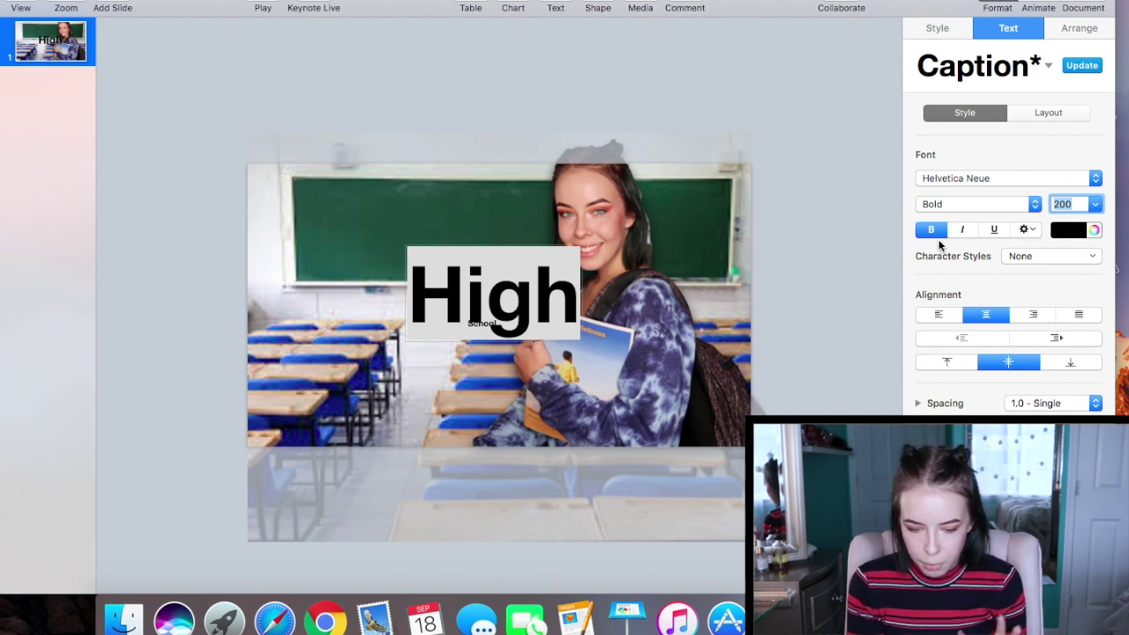
{"action": "left_click", "coordinate": [1058, 232]}
{"action": "left_click", "coordinate": [956, 335]}
{"action": "left_click", "coordinate": [844, 59]}
Step: Place the text "High" on the green chalkboard and give it a Drop Shadow
{"action": "left_click_drag", "start_coordinate": [520, 294], "coordinate": [418, 228]}
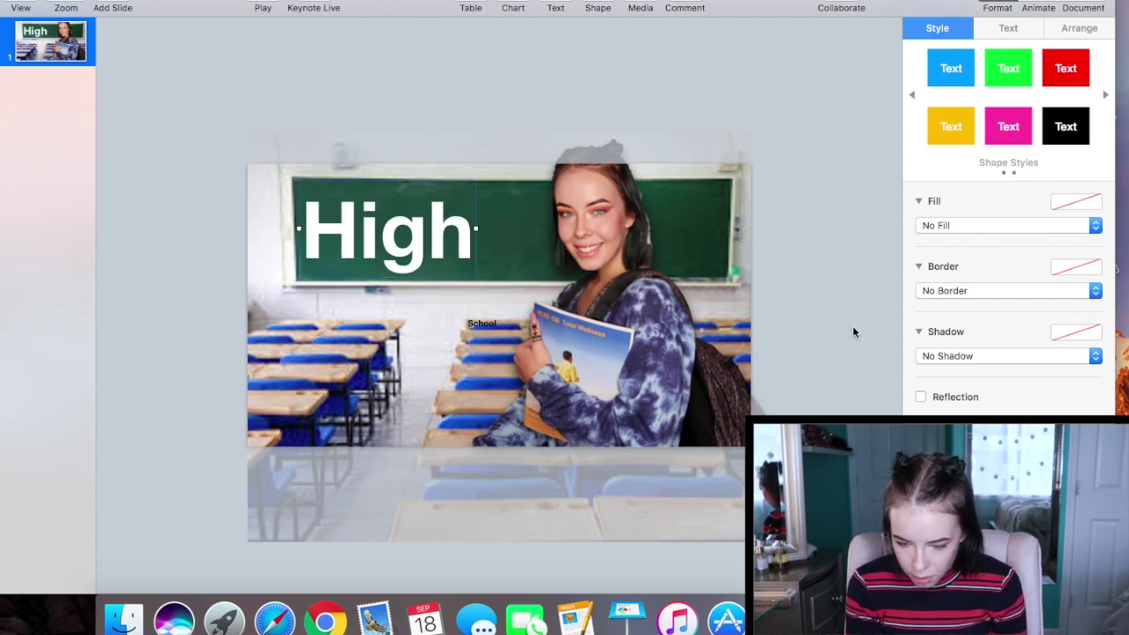
{"action": "left_click", "coordinate": [926, 356]}
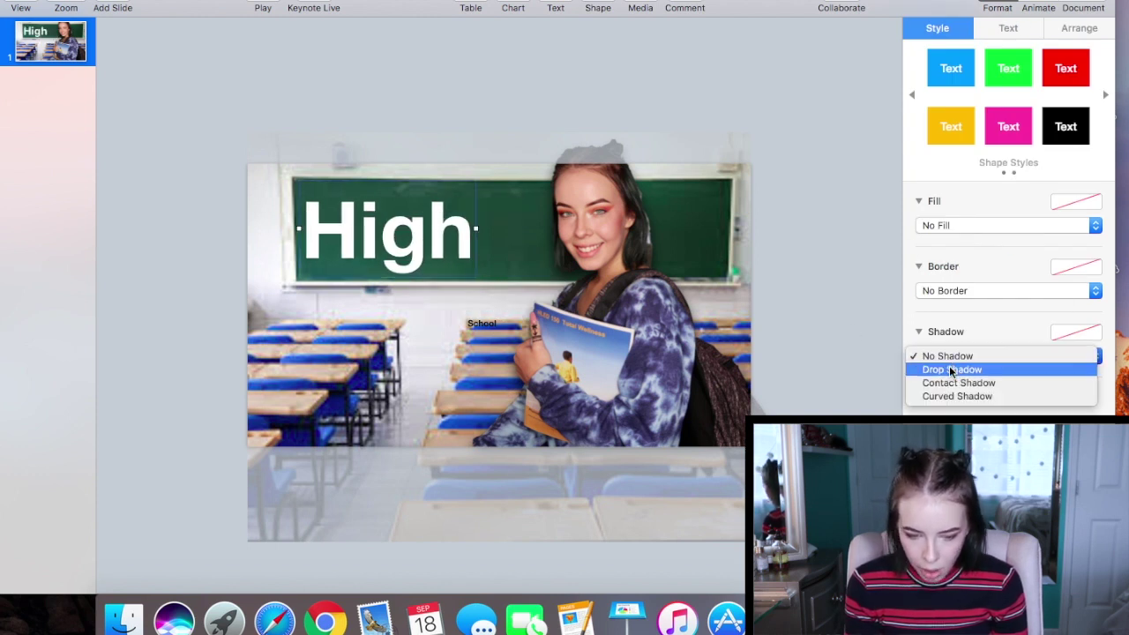
{"action": "left_click", "coordinate": [949, 368]}
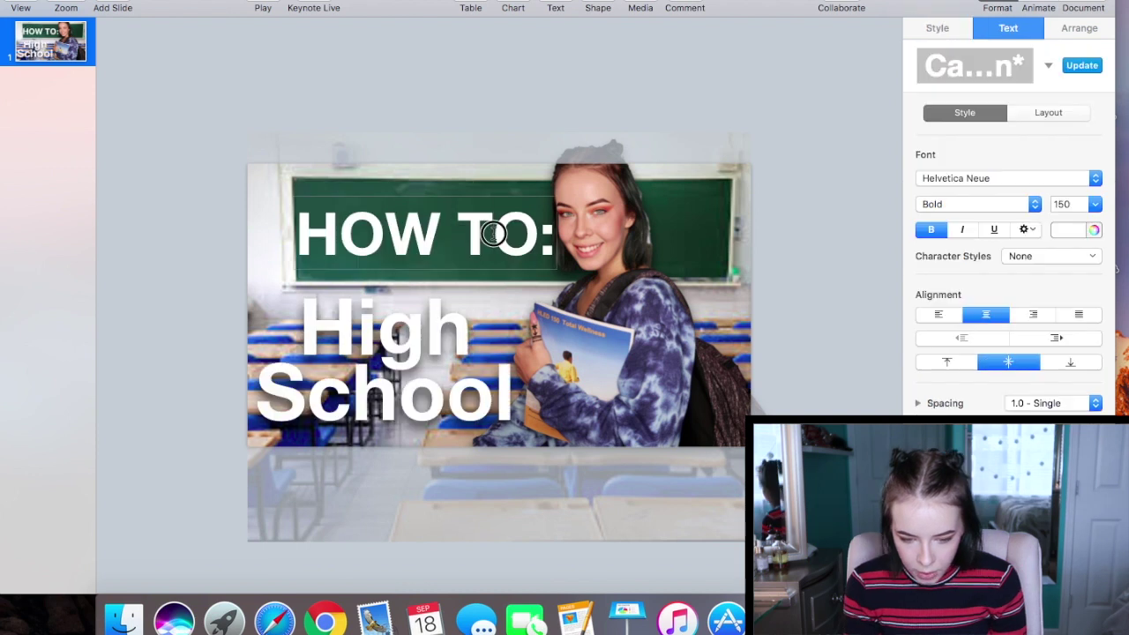
Step: Select the whole "HOW TO:" text and look through the available fonts for a replacement for Helvetica Neue
{"action": "double_click", "coordinate": [494, 231]}
{"action": "key", "text": "Escape"}
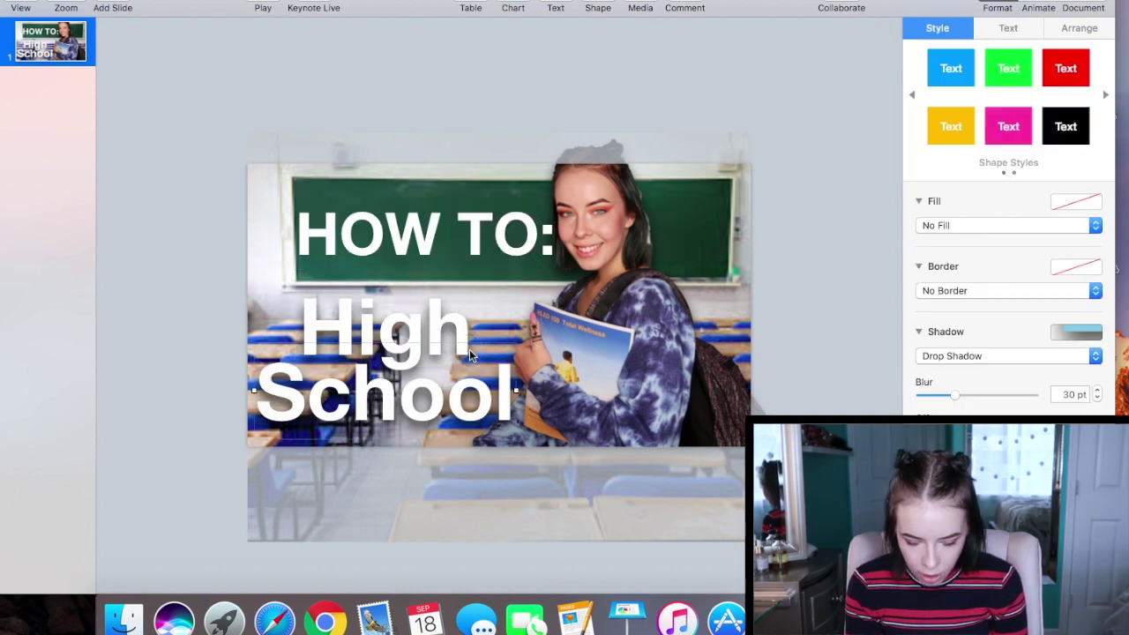
{"action": "triple_click", "coordinate": [499, 235]}
{"action": "left_click", "coordinate": [992, 180]}
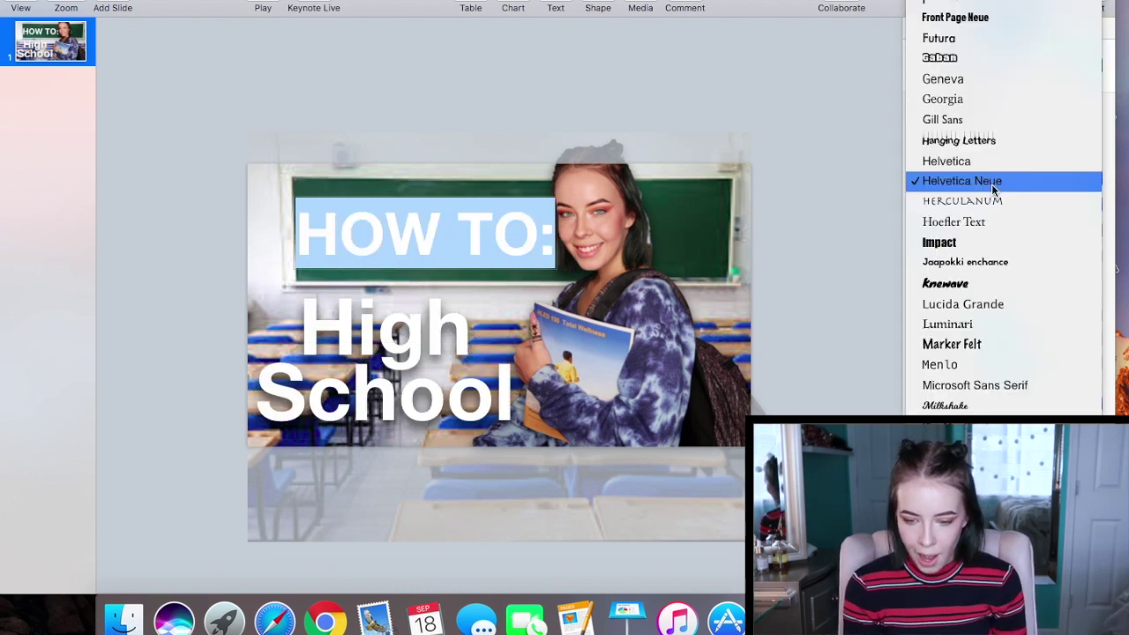
{"action": "scroll", "coordinate": [992, 183], "scroll_direction": "up", "scroll_amount": 6}
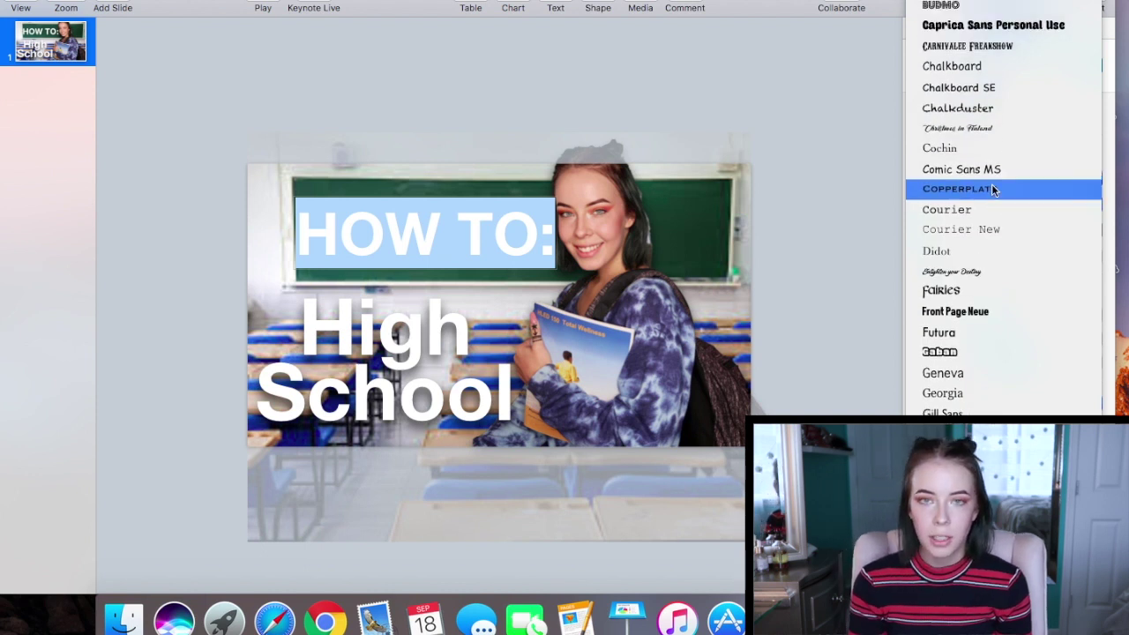
{"action": "scroll", "coordinate": [993, 188], "scroll_direction": "up", "scroll_amount": 1}
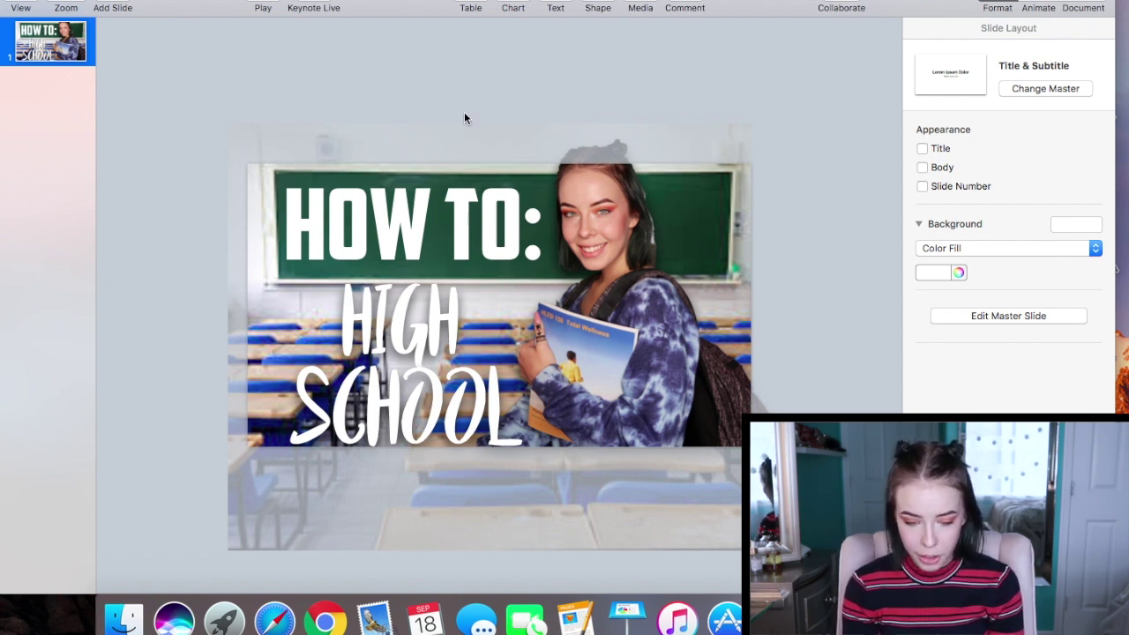
Step: Add a Drop Shadow to the "HOW TO:" text and compare it with the shadow settings of "HIGH" and "SCHOOL"
{"action": "left_click", "coordinate": [369, 224]}
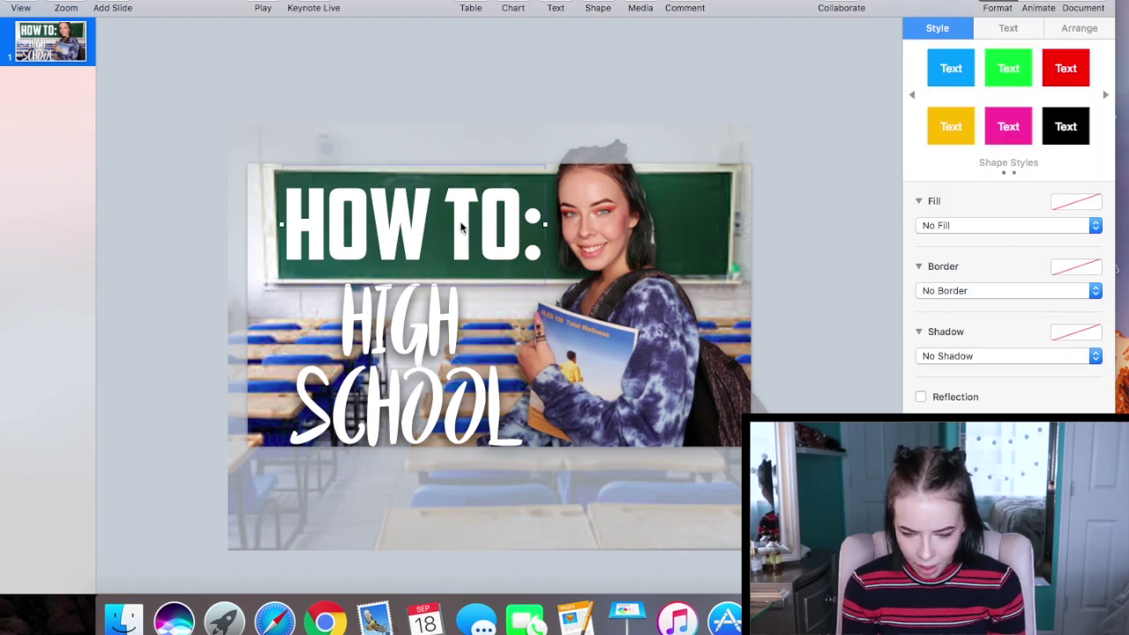
{"action": "left_click", "coordinate": [977, 360]}
{"action": "left_click", "coordinate": [977, 369]}
{"action": "left_click", "coordinate": [867, 169]}
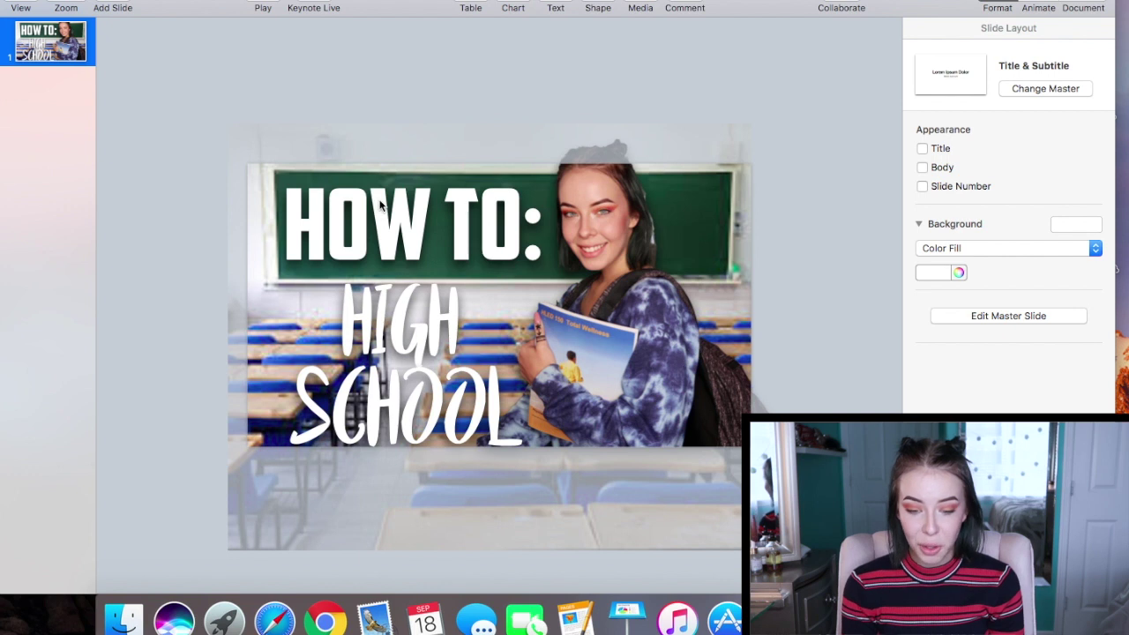
{"action": "left_click", "coordinate": [432, 211]}
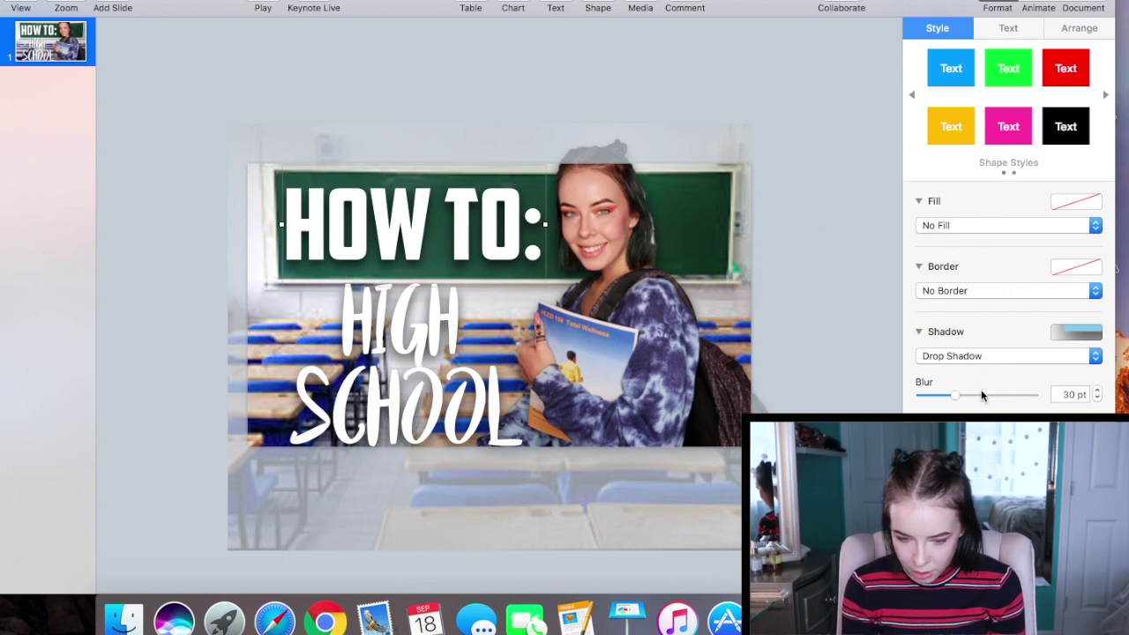
{"action": "left_click", "coordinate": [416, 331]}
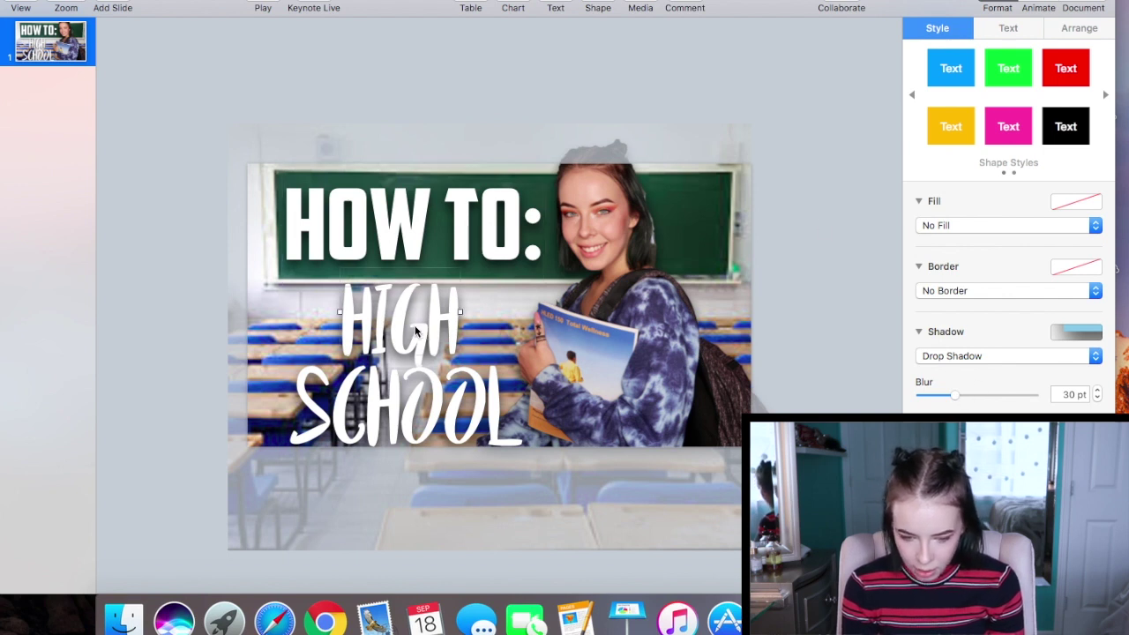
{"action": "left_click", "coordinate": [424, 348]}
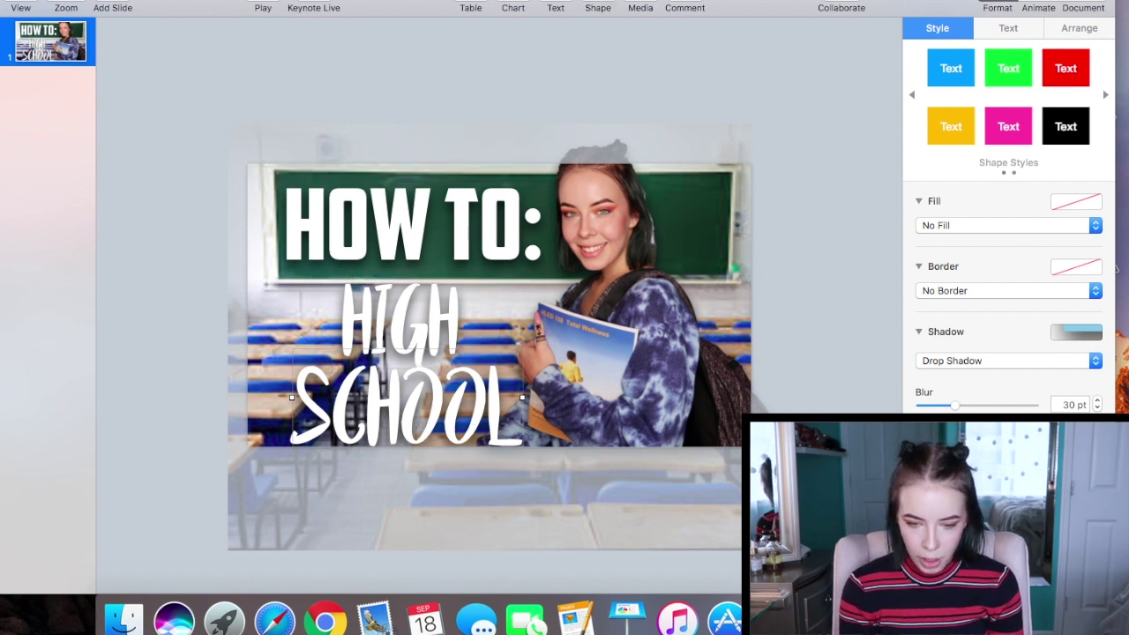
Step: Insert a basic square shape and resize it into a rectangle covering the word "HIGH"
{"action": "left_click", "coordinate": [599, 7]}
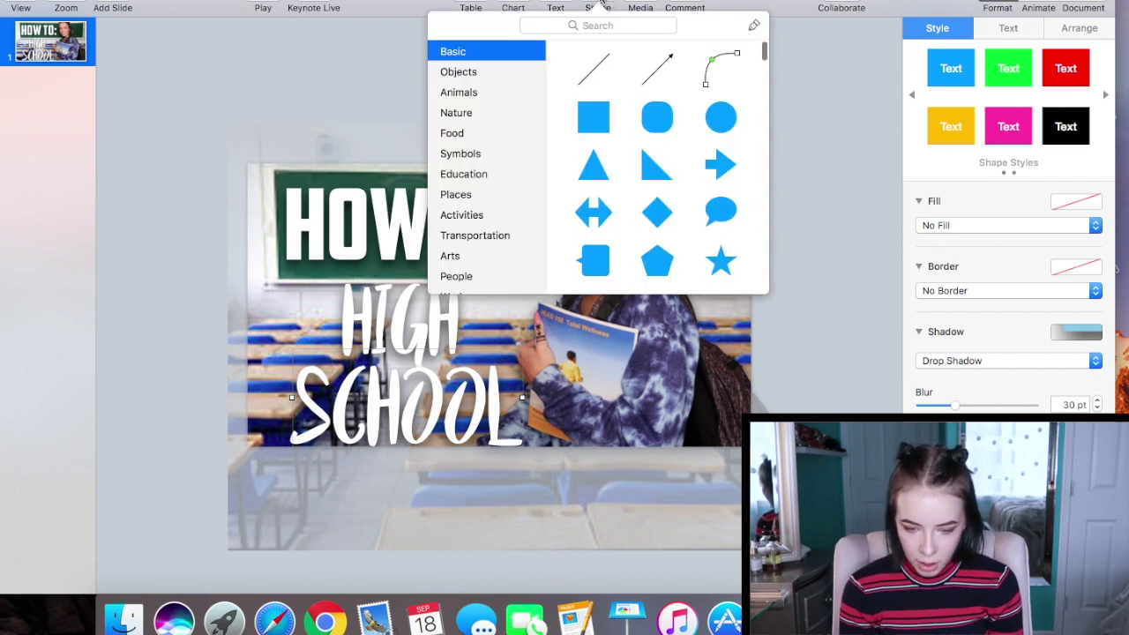
{"action": "left_click", "coordinate": [593, 116]}
{"action": "left_click_drag", "start_coordinate": [492, 305], "coordinate": [464, 321]}
{"action": "left_click_drag", "start_coordinate": [334, 321], "coordinate": [332, 320]}
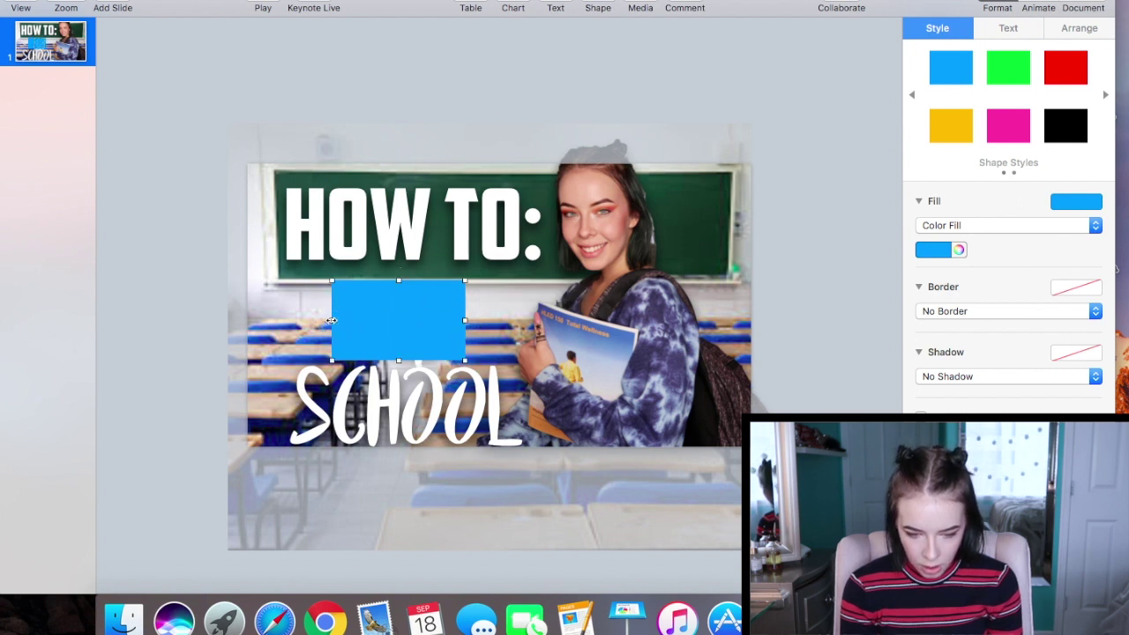
{"action": "left_click", "coordinate": [465, 320]}
{"action": "left_click_drag", "start_coordinate": [423, 323], "coordinate": [419, 324]}
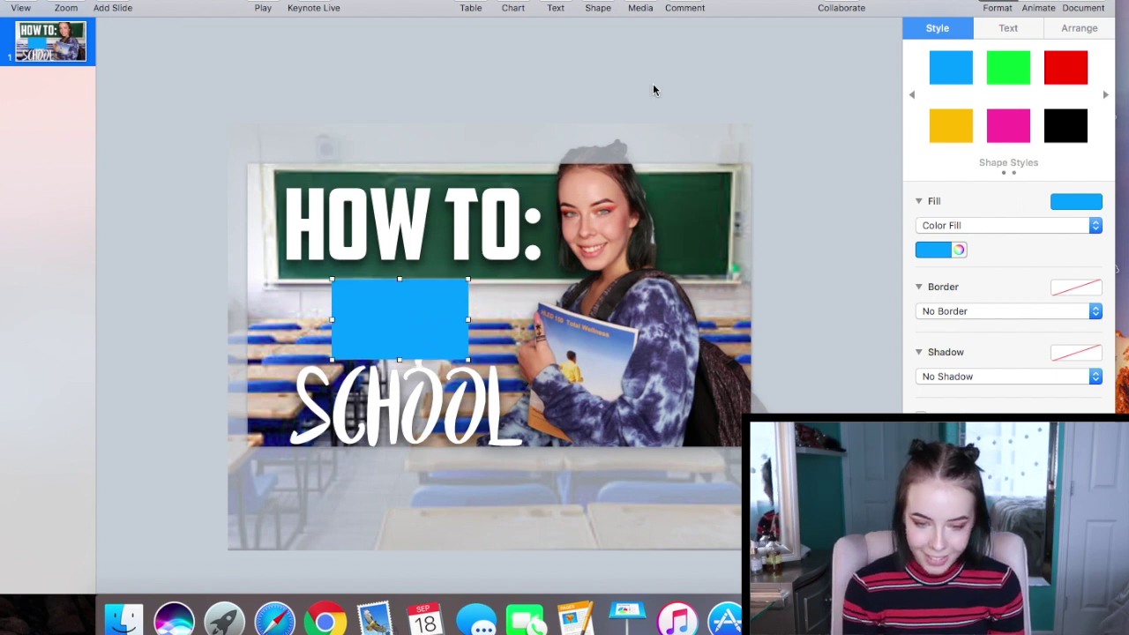
Step: Insert a second basic square shape and stretch it into a wider rectangle covering the word "SCHOOL"
{"action": "left_click", "coordinate": [611, 7]}
{"action": "left_click", "coordinate": [595, 110]}
{"action": "left_click_drag", "start_coordinate": [516, 299], "coordinate": [537, 411]}
{"action": "left_click_drag", "start_coordinate": [410, 409], "coordinate": [406, 409]}
Step: Send the blue rectangles covering "HIGH" and "SCHOOL" to the back
{"action": "left_click", "coordinate": [410, 316]}
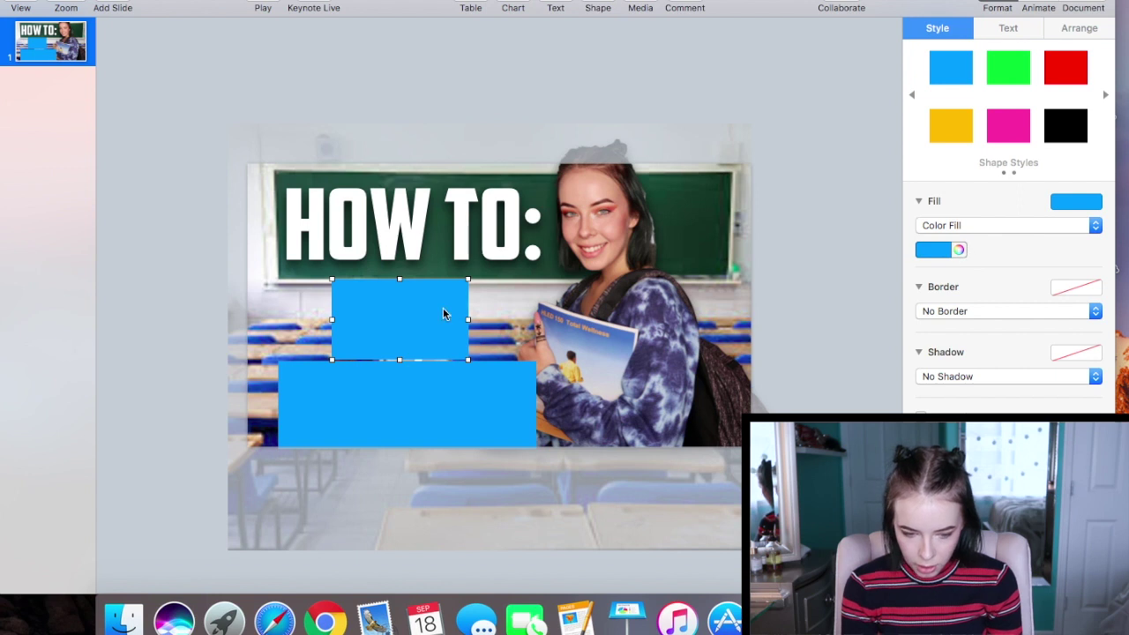
{"action": "right_click", "coordinate": [422, 311]}
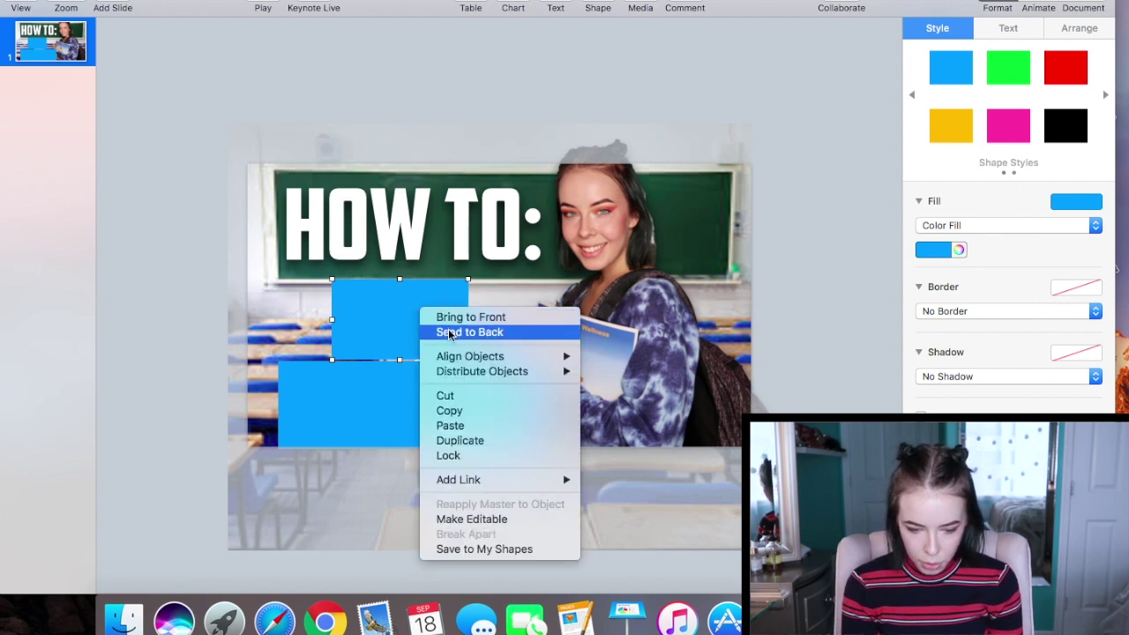
{"action": "left_click", "coordinate": [449, 334]}
{"action": "right_click", "coordinate": [451, 396]}
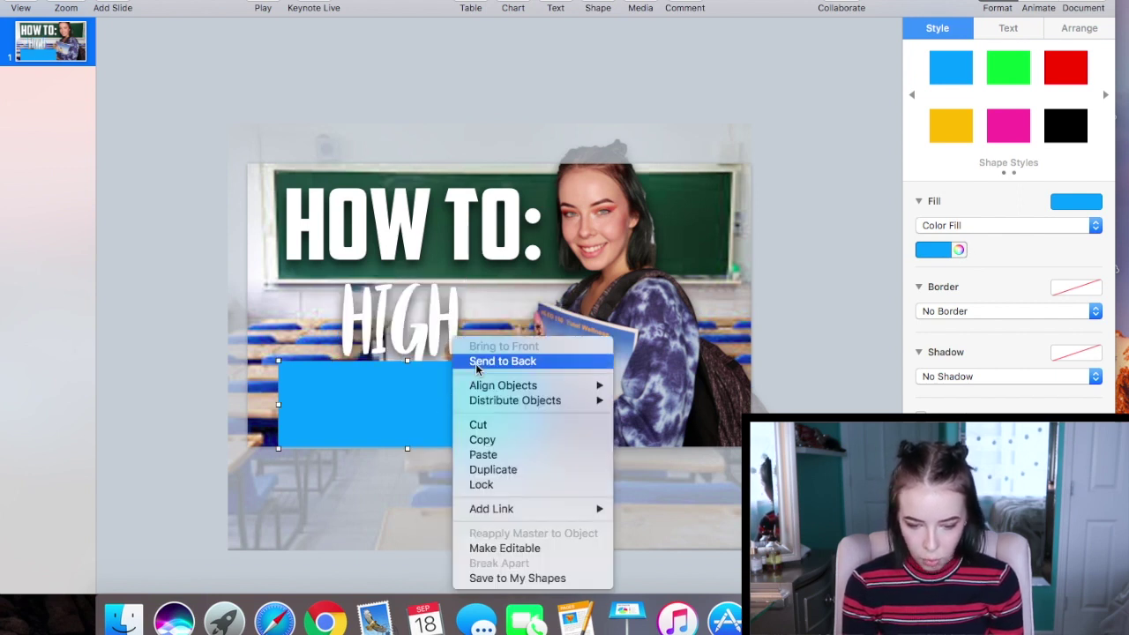
{"action": "left_click", "coordinate": [475, 363]}
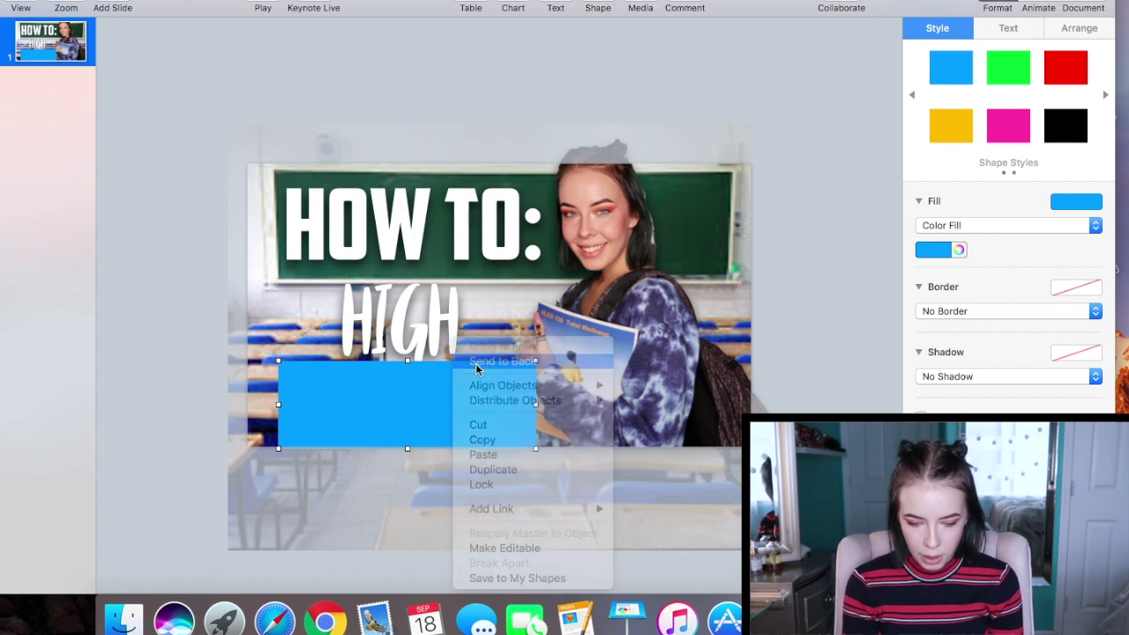
Step: Send the classroom photo to the back so that it lies behind both blue rectangles
{"action": "left_click", "coordinate": [713, 265]}
{"action": "right_click", "coordinate": [713, 265]}
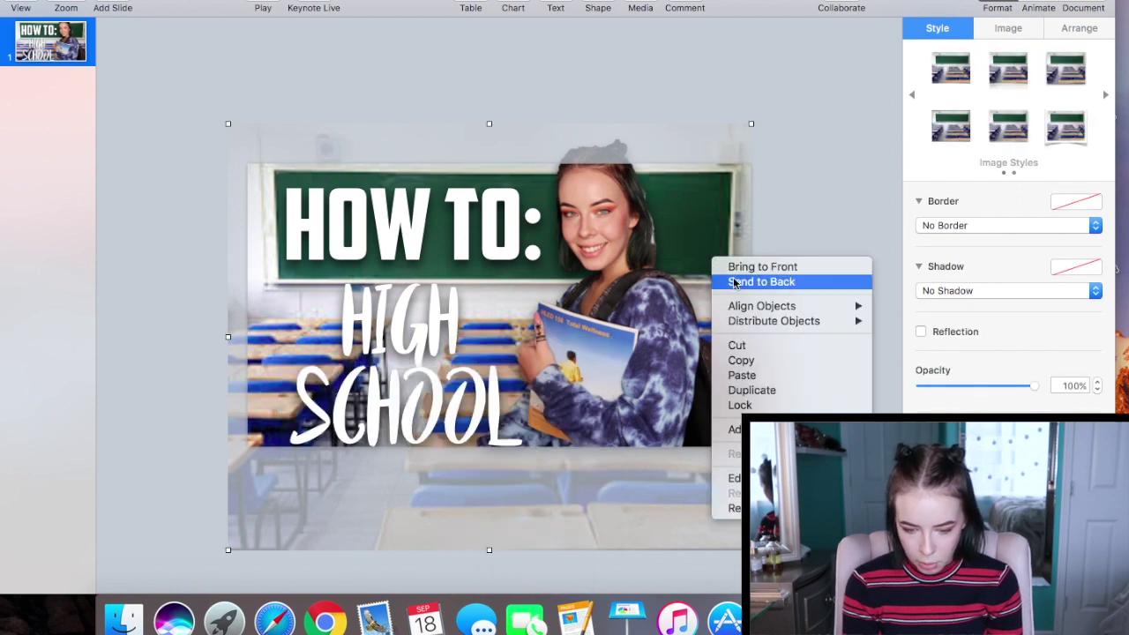
{"action": "left_click", "coordinate": [733, 278]}
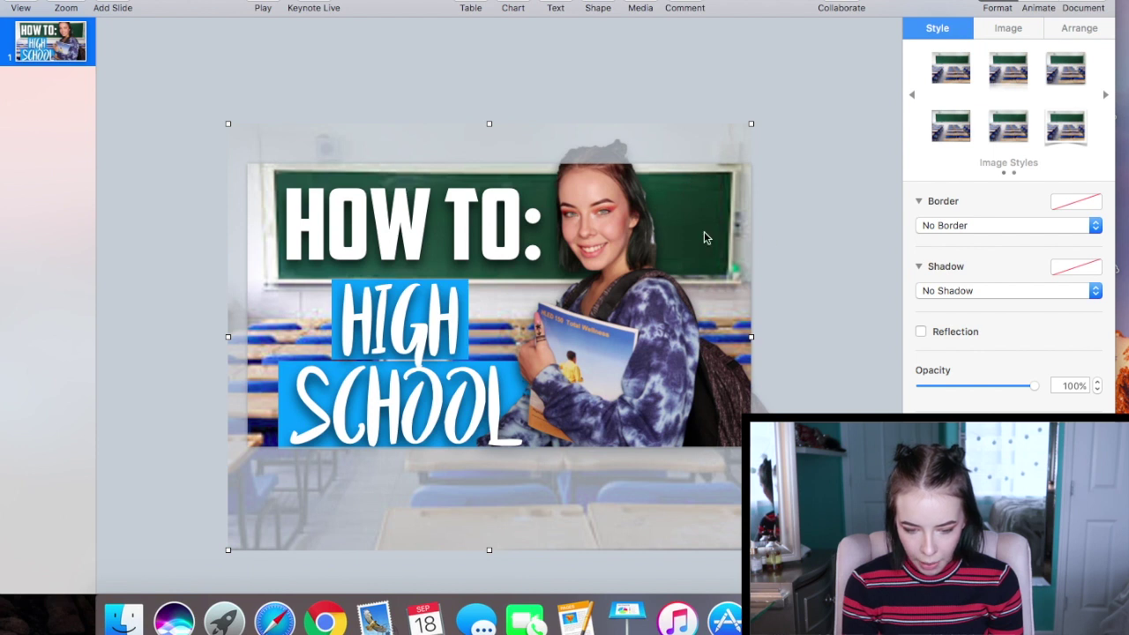
Step: Send the cut-out woman behind the blue rectangles, keeping the classroom photo as the rearmost layer
{"action": "left_click", "coordinate": [624, 350]}
{"action": "right_click", "coordinate": [628, 324]}
{"action": "left_click", "coordinate": [645, 353]}
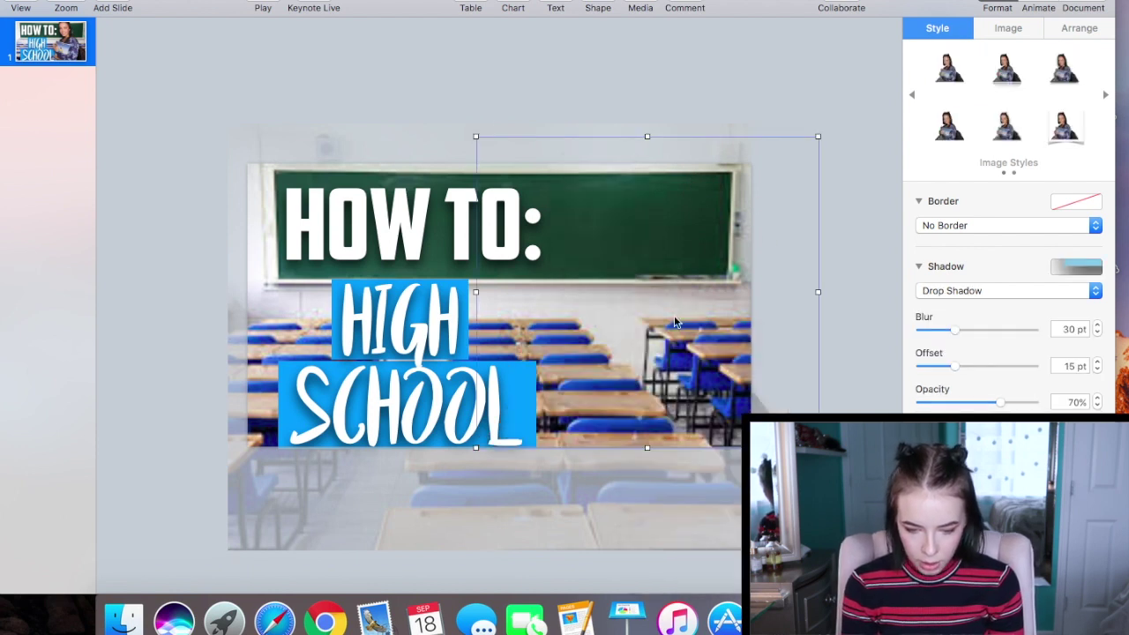
{"action": "right_click", "coordinate": [696, 243]}
{"action": "left_click", "coordinate": [741, 262]}
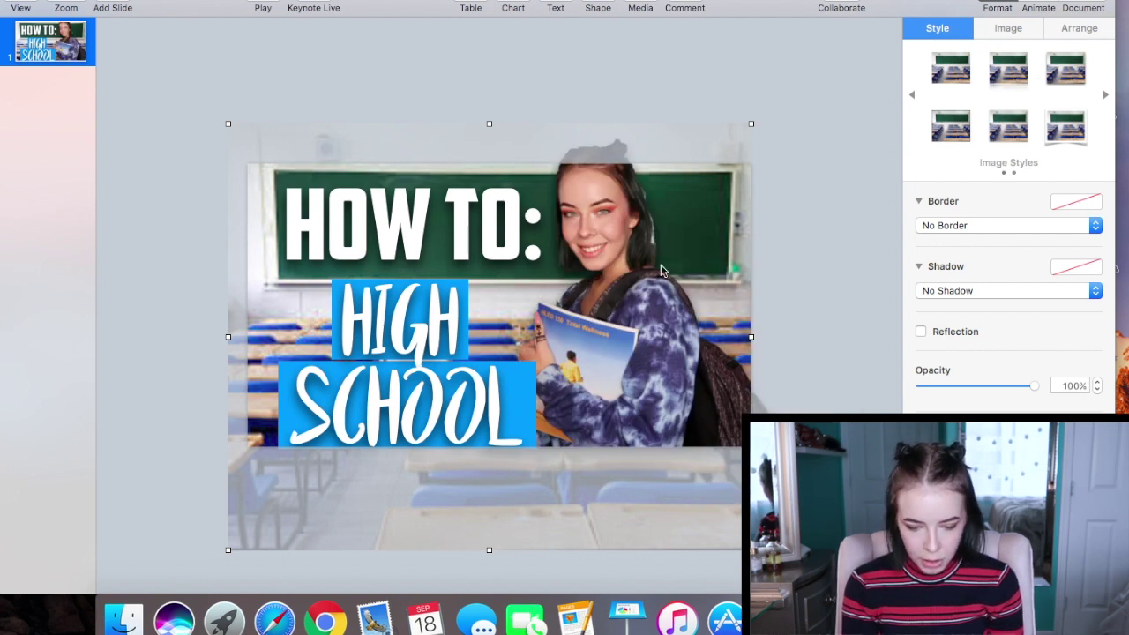
Step: Try a yellow fill on the rectangle behind "HIGH" and replace it with the lightest red swatch
{"action": "left_click", "coordinate": [464, 291]}
{"action": "left_click", "coordinate": [957, 249]}
{"action": "left_click", "coordinate": [808, 230]}
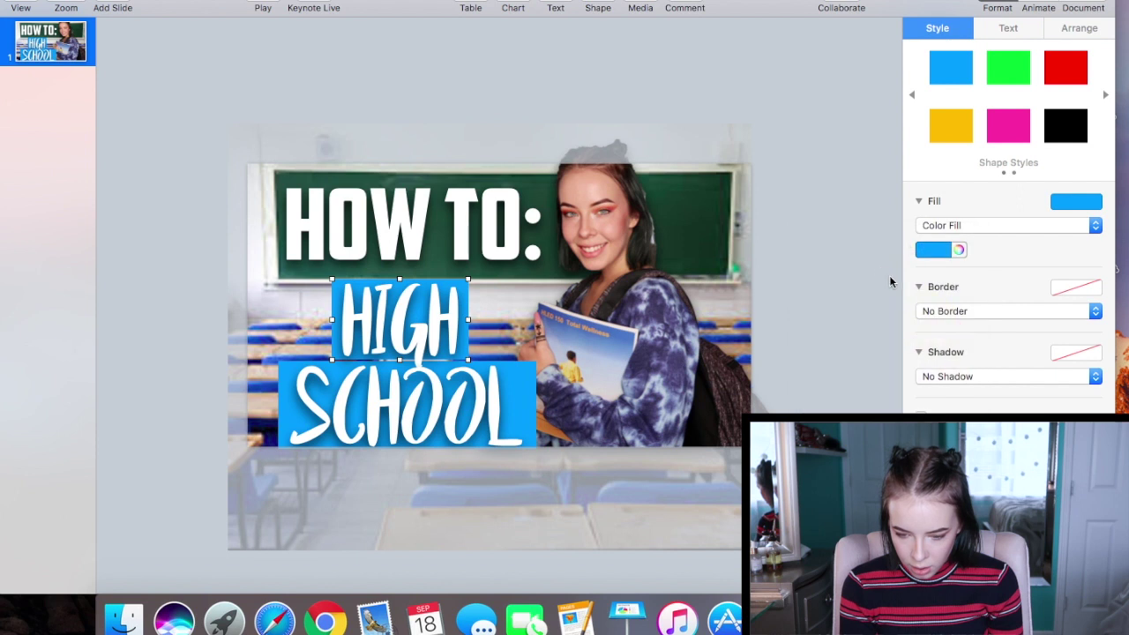
{"action": "left_click", "coordinate": [937, 248]}
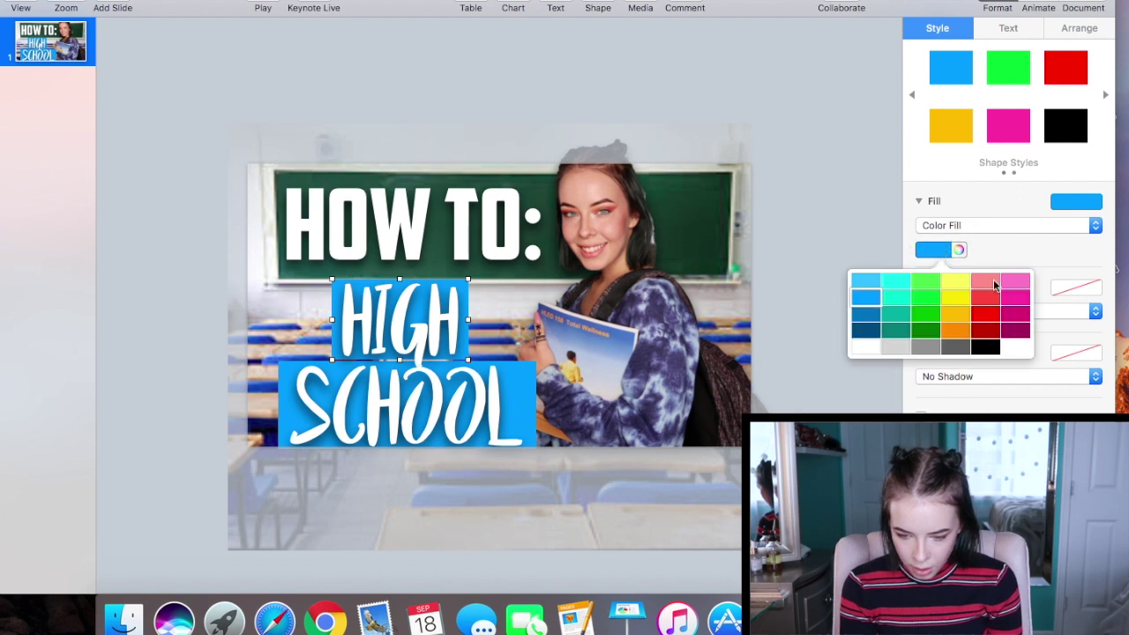
{"action": "left_click", "coordinate": [961, 305]}
{"action": "left_click", "coordinate": [917, 312]}
{"action": "left_click", "coordinate": [951, 254]}
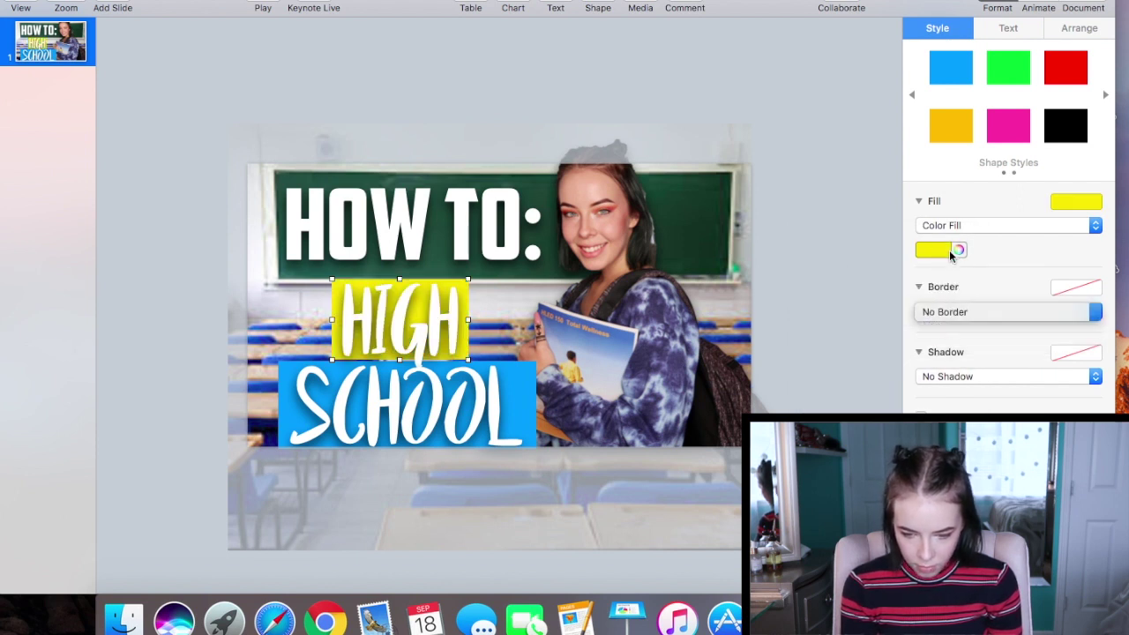
{"action": "left_click", "coordinate": [950, 254]}
{"action": "left_click", "coordinate": [982, 282]}
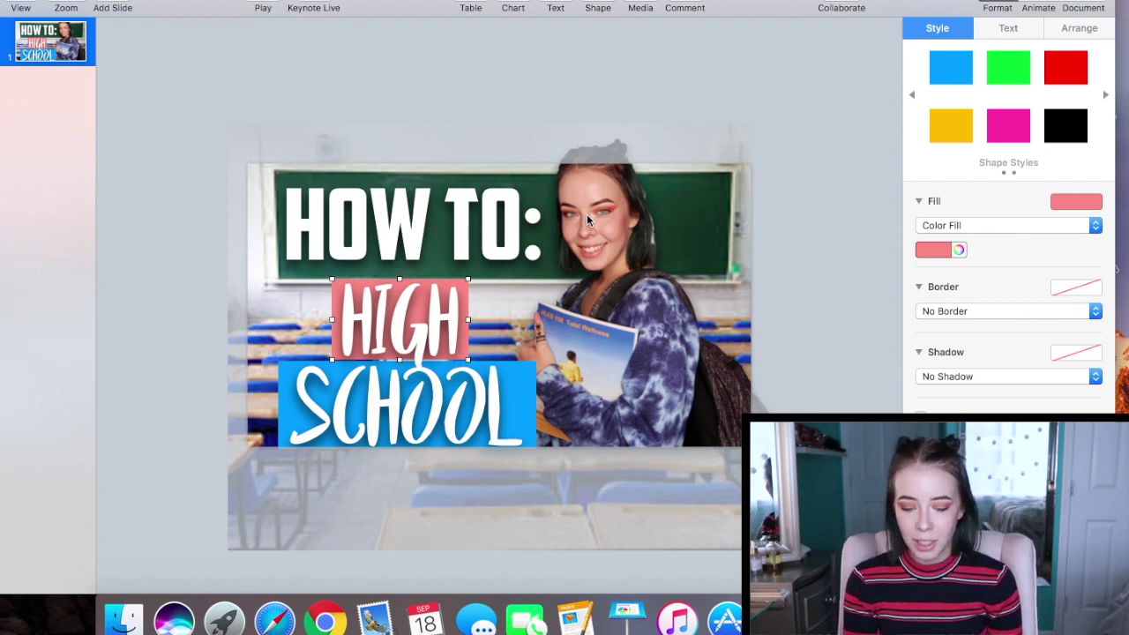
Step: Change the fill of the rectangle behind "SCHOOL" to a bright yellow using the colour wheel
{"action": "left_click", "coordinate": [522, 397]}
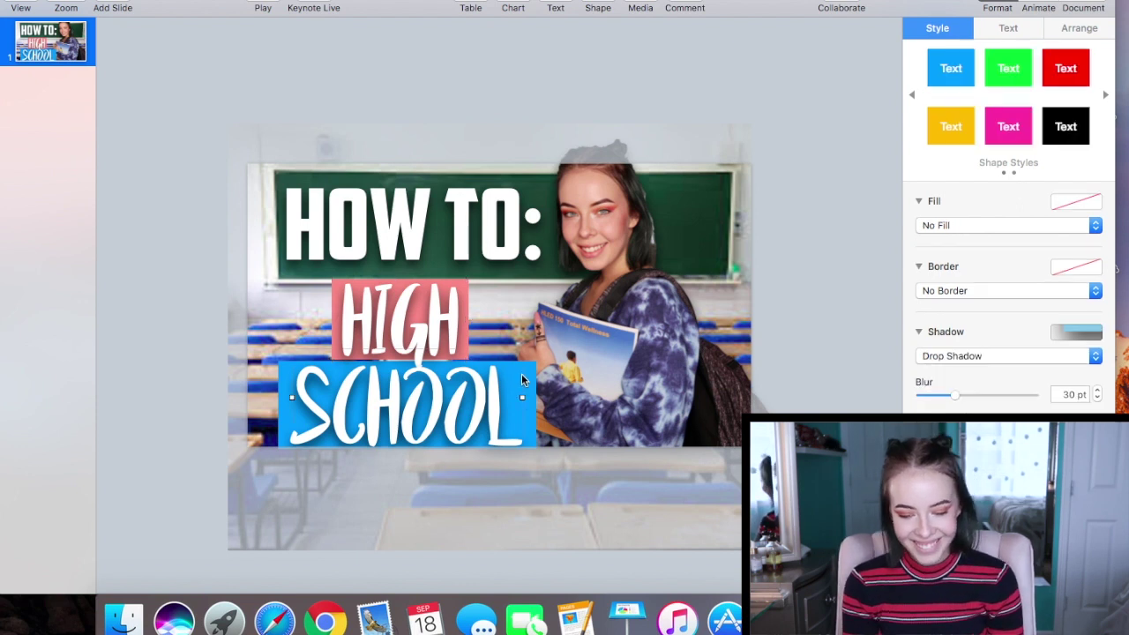
{"action": "left_click", "coordinate": [532, 404]}
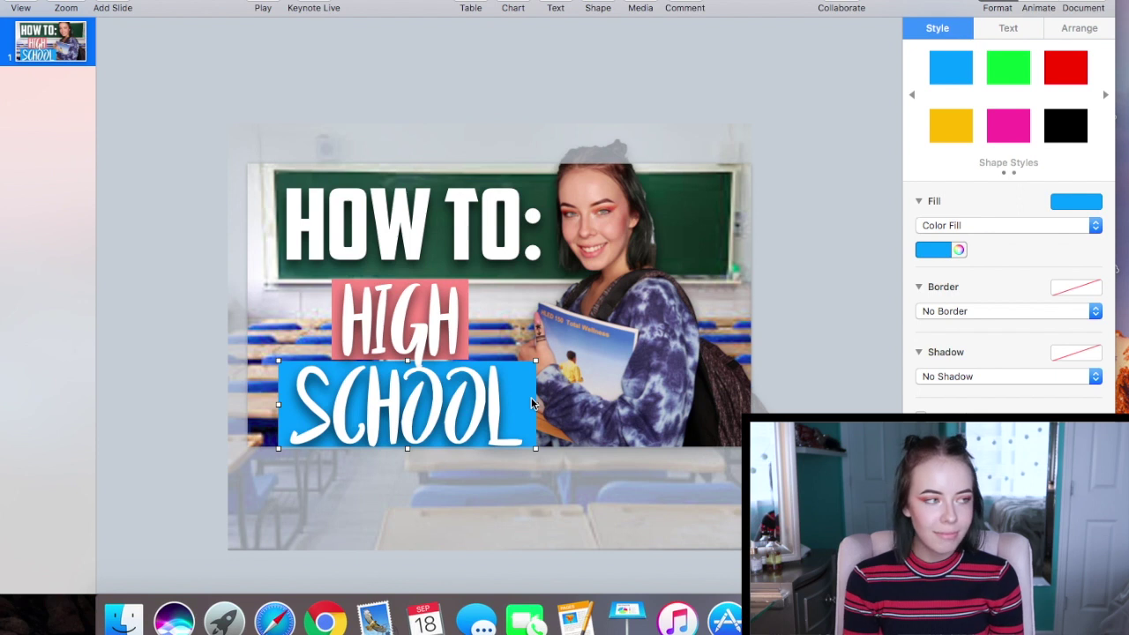
{"action": "left_click", "coordinate": [957, 251]}
{"action": "mouse_move", "coordinate": [907, 335]}
{"action": "left_mouse_down"}
{"action": "mouse_move", "coordinate": [912, 305]}
{"action": "mouse_move", "coordinate": [923, 311]}
{"action": "left_mouse_up"}
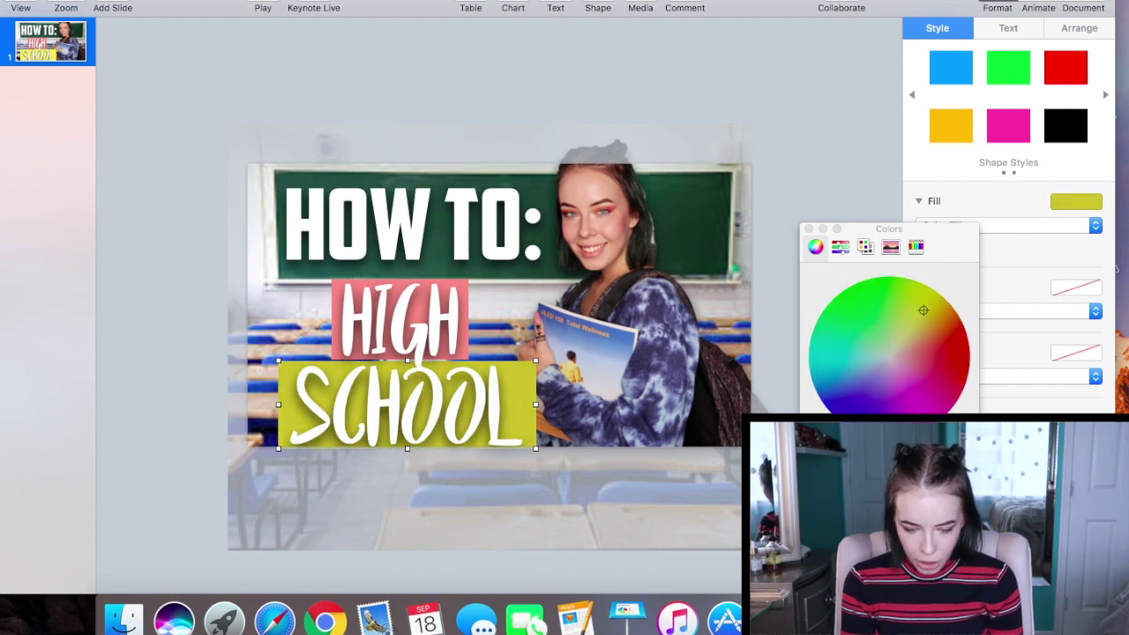
{"action": "left_click_drag", "start_coordinate": [924, 301], "coordinate": [924, 315]}
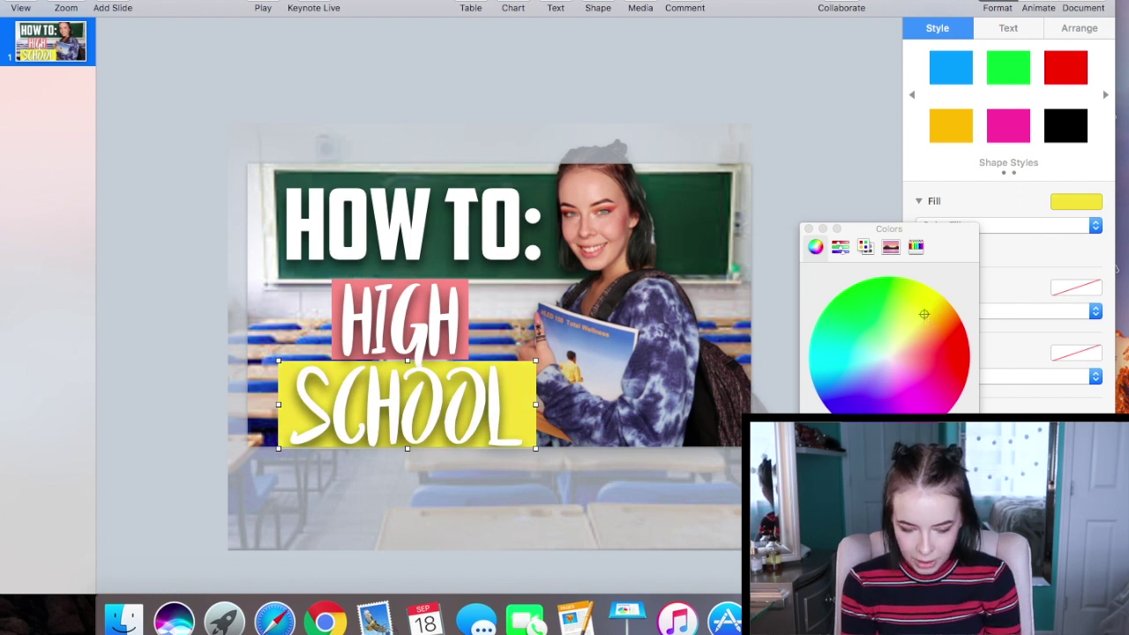
{"action": "left_click", "coordinate": [808, 229]}
{"action": "left_click", "coordinate": [891, 296]}
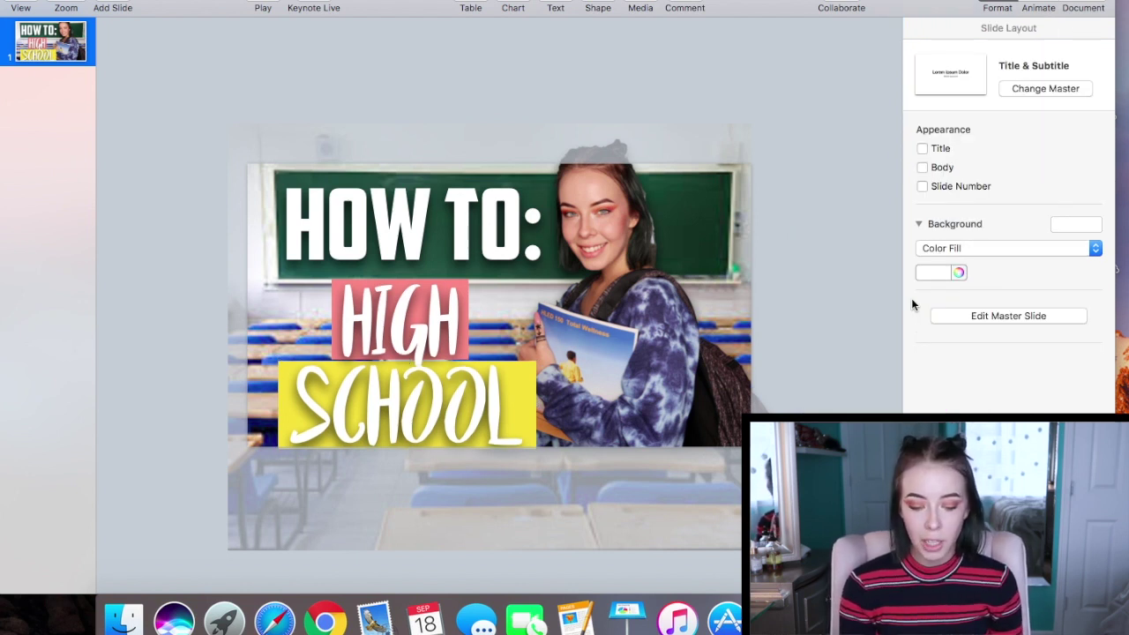
Step: Switch to Safari's "notebook emoji" image results and bring the black-and-white speckled notebook picture onto the Keynote slide
{"action": "left_click", "coordinate": [274, 619]}
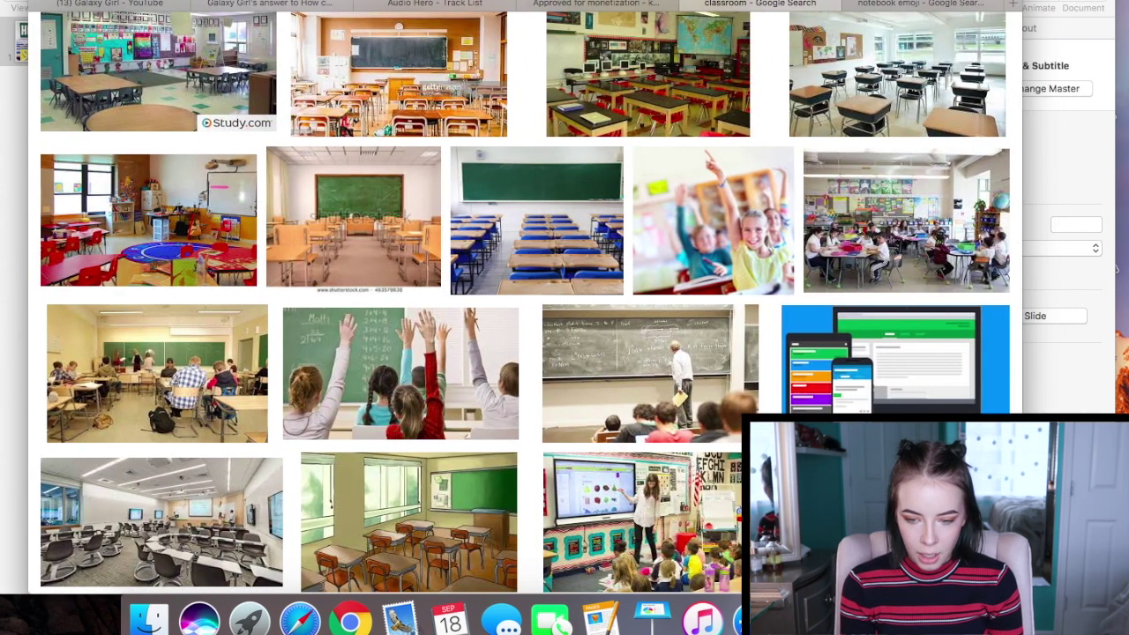
{"action": "left_click", "coordinate": [910, 6]}
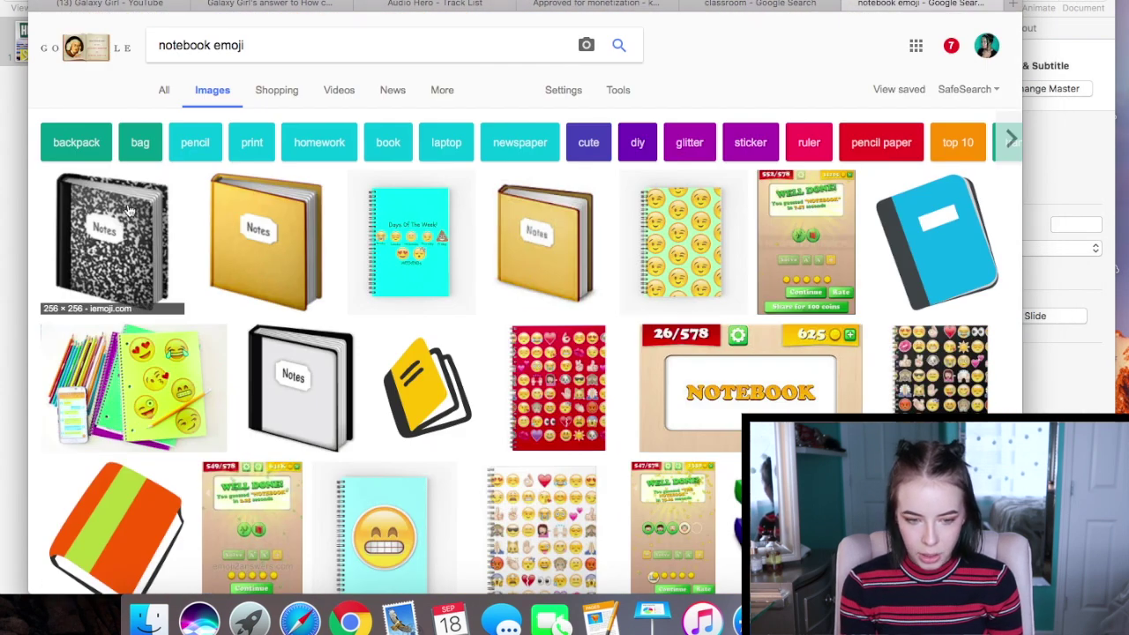
{"action": "left_click_drag", "start_coordinate": [111, 5], "coordinate": [439, 5]}
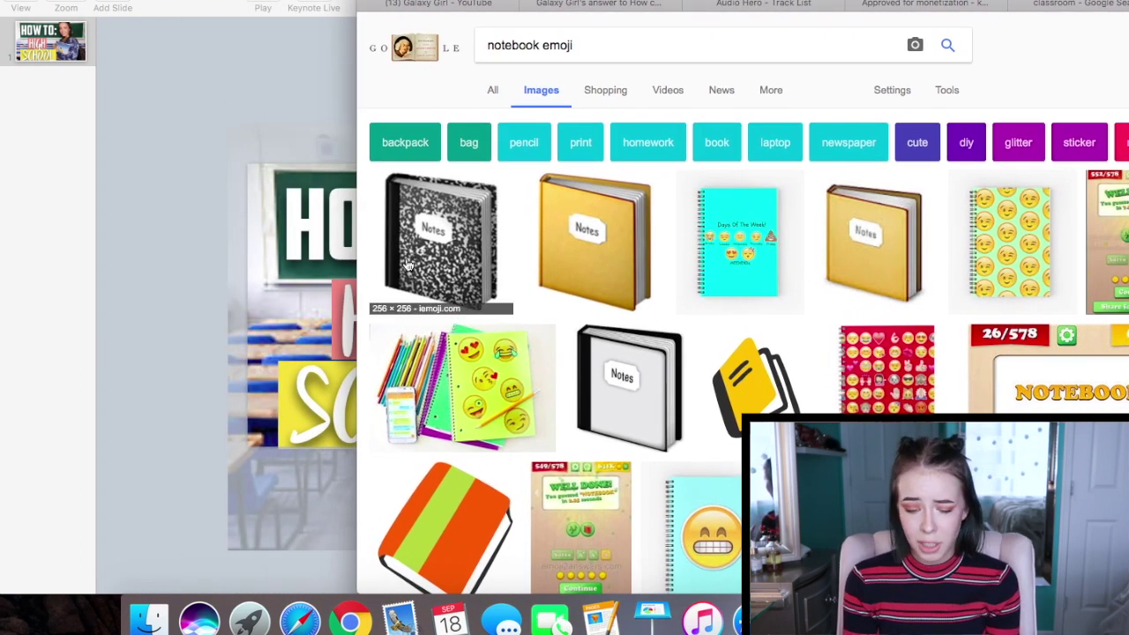
{"action": "left_click_drag", "start_coordinate": [439, 252], "coordinate": [322, 272]}
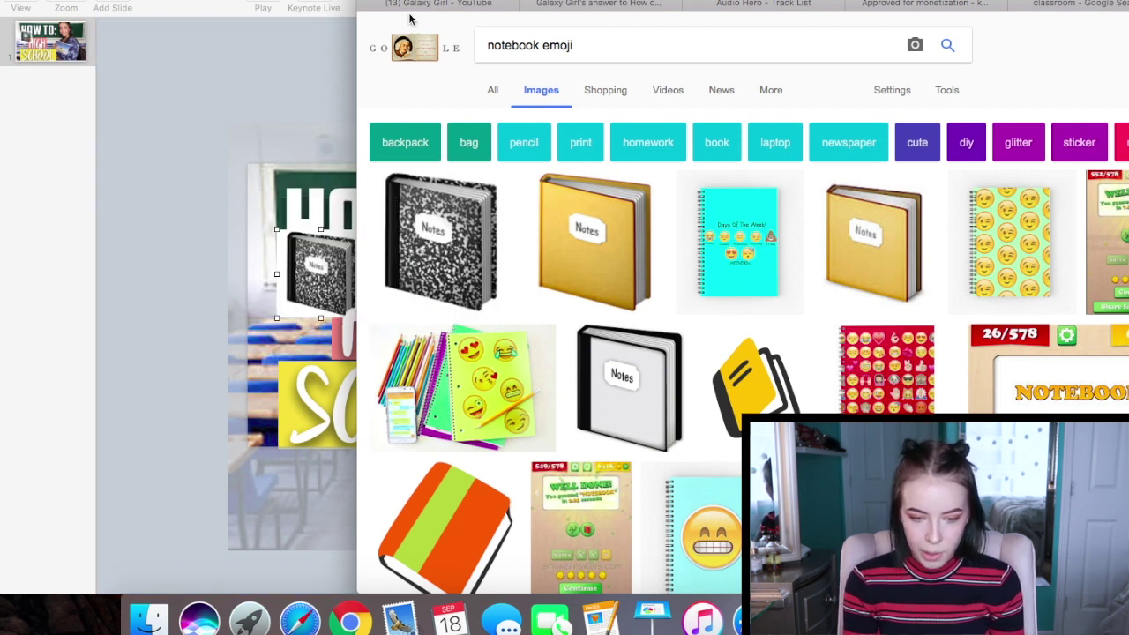
{"action": "left_click", "coordinate": [322, 272]}
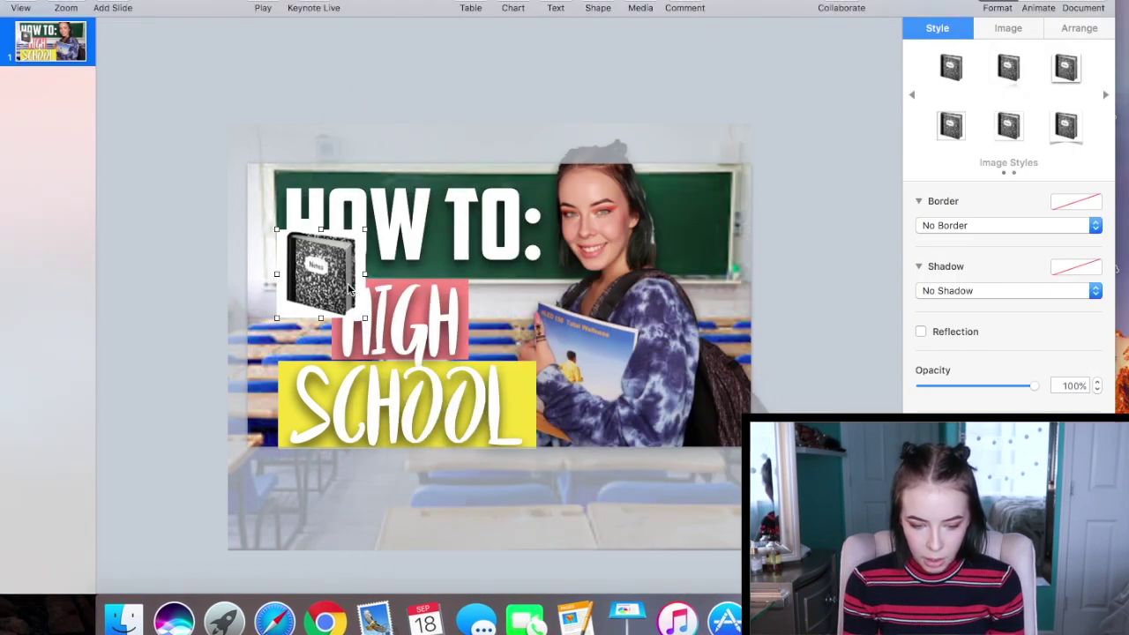
Step: Enlarge the notebook image and make its white background transparent with Instant Alpha
{"action": "left_click_drag", "start_coordinate": [364, 317], "coordinate": [433, 378]}
{"action": "left_click_drag", "start_coordinate": [406, 314], "coordinate": [423, 283]}
{"action": "left_click", "coordinate": [1027, 32]}
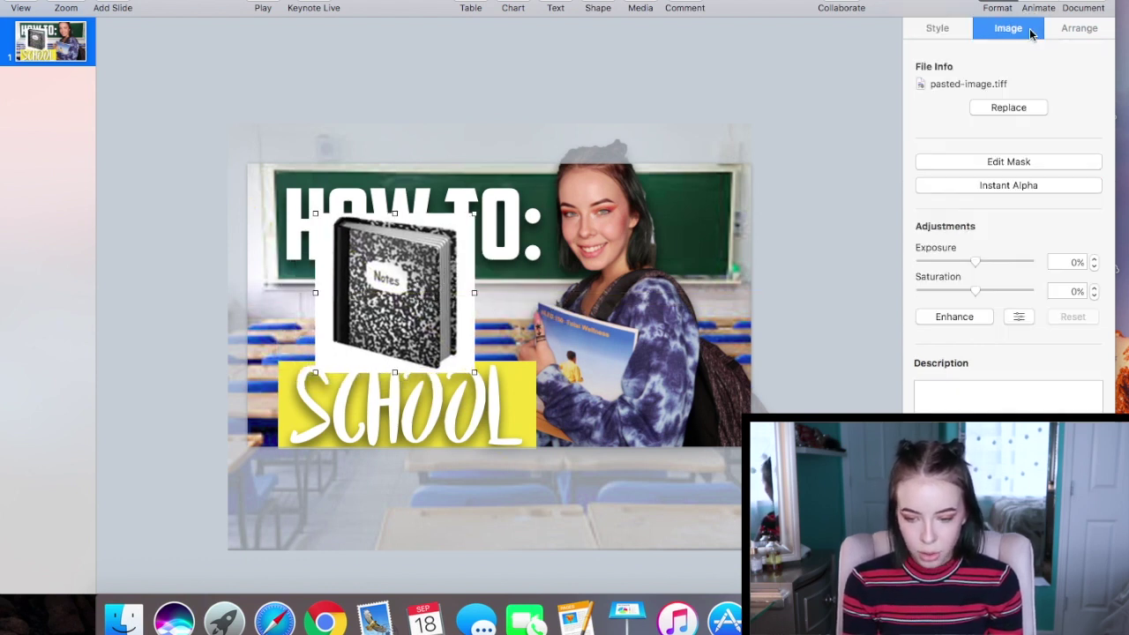
{"action": "left_click", "coordinate": [985, 187]}
{"action": "left_click_drag", "start_coordinate": [474, 221], "coordinate": [475, 227]}
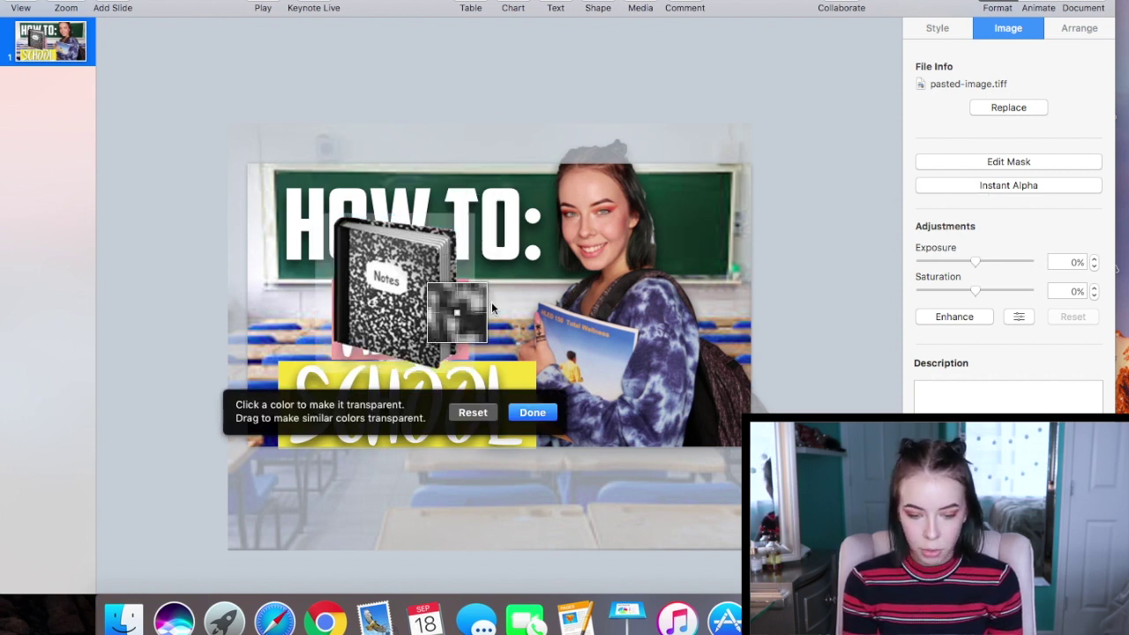
{"action": "left_click", "coordinate": [545, 411]}
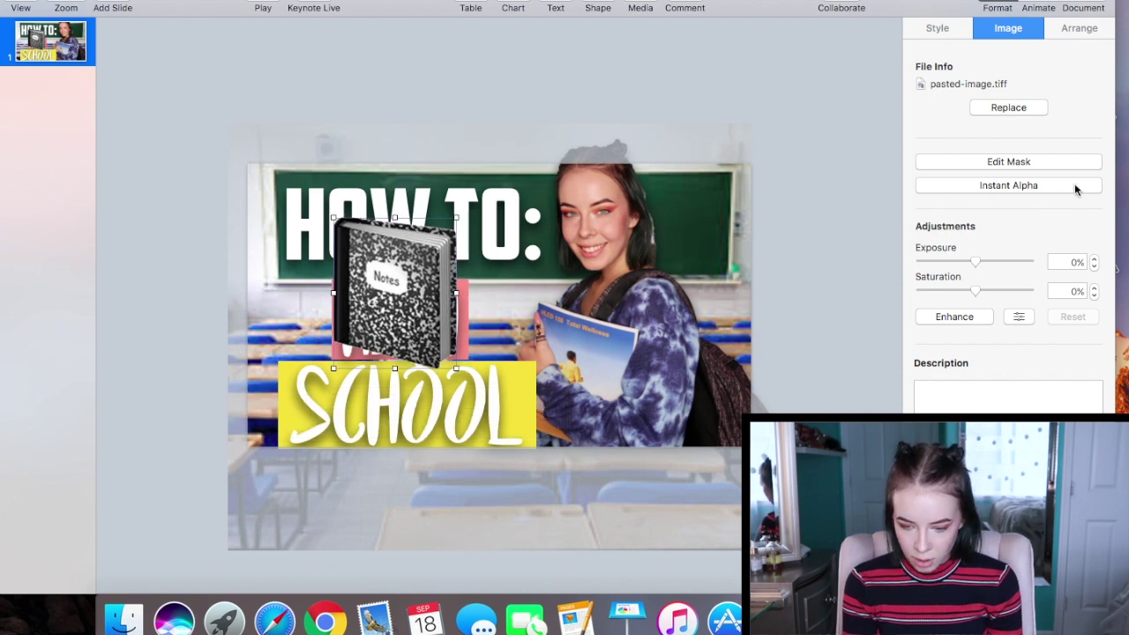
Step: Enhance the notebook image and give it a drop shadow
{"action": "left_click", "coordinate": [951, 324]}
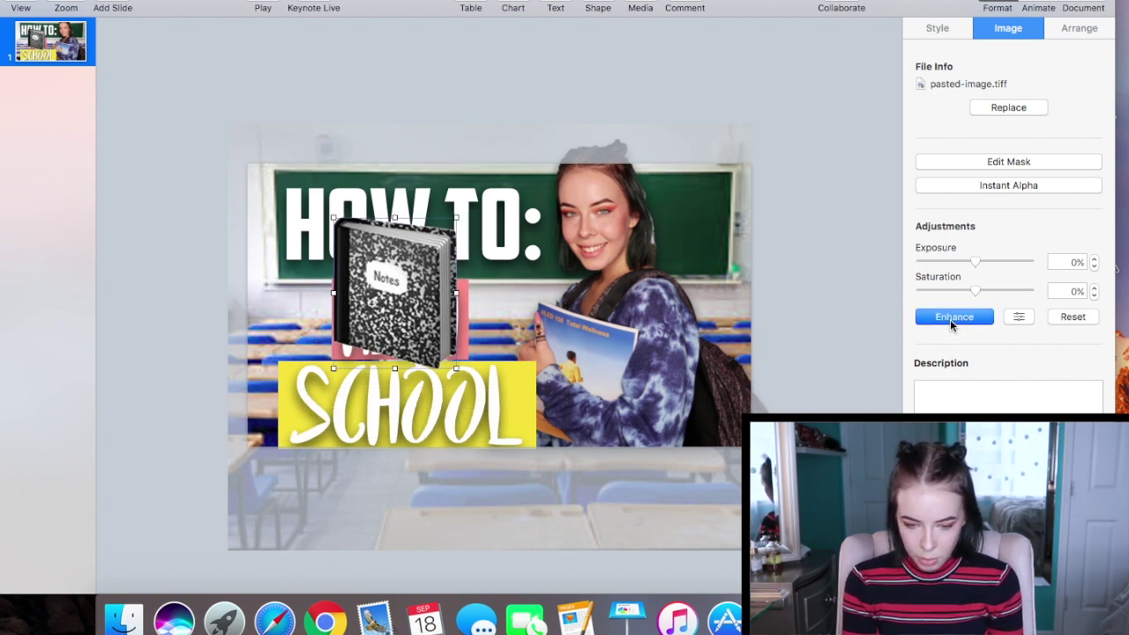
{"action": "left_click", "coordinate": [942, 30]}
{"action": "left_click", "coordinate": [1002, 291]}
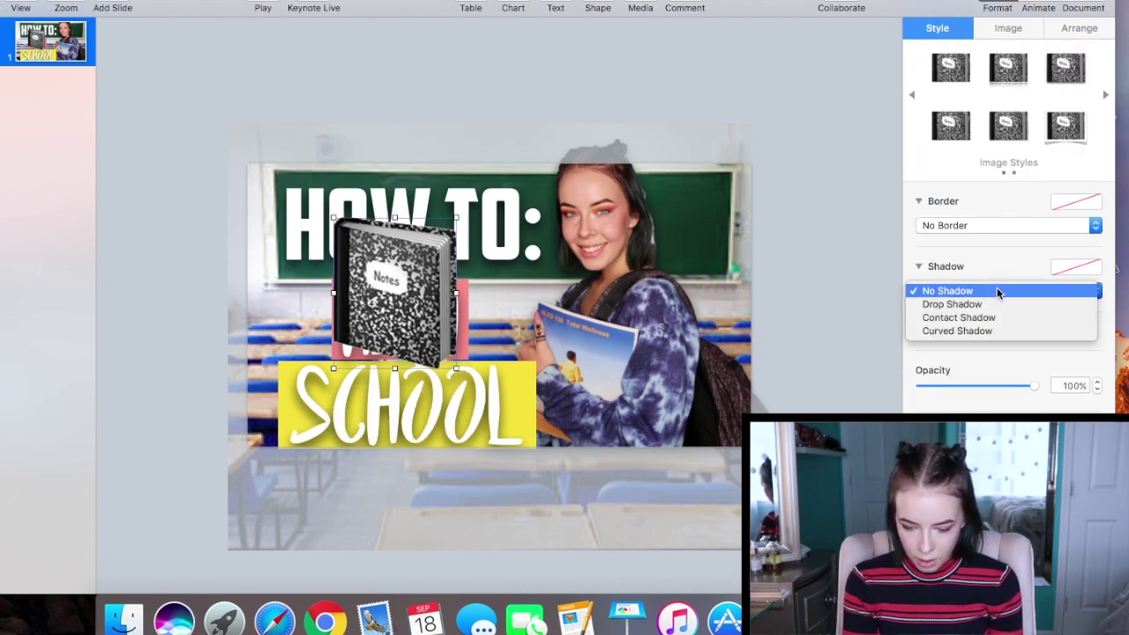
{"action": "left_click", "coordinate": [987, 304]}
Step: Shrink the notebook to about 139 x 171 pt and place it beside the end of "HIGH", just above "SCHOOL"
{"action": "left_click", "coordinate": [855, 209]}
{"action": "left_click_drag", "start_coordinate": [447, 293], "coordinate": [415, 288]}
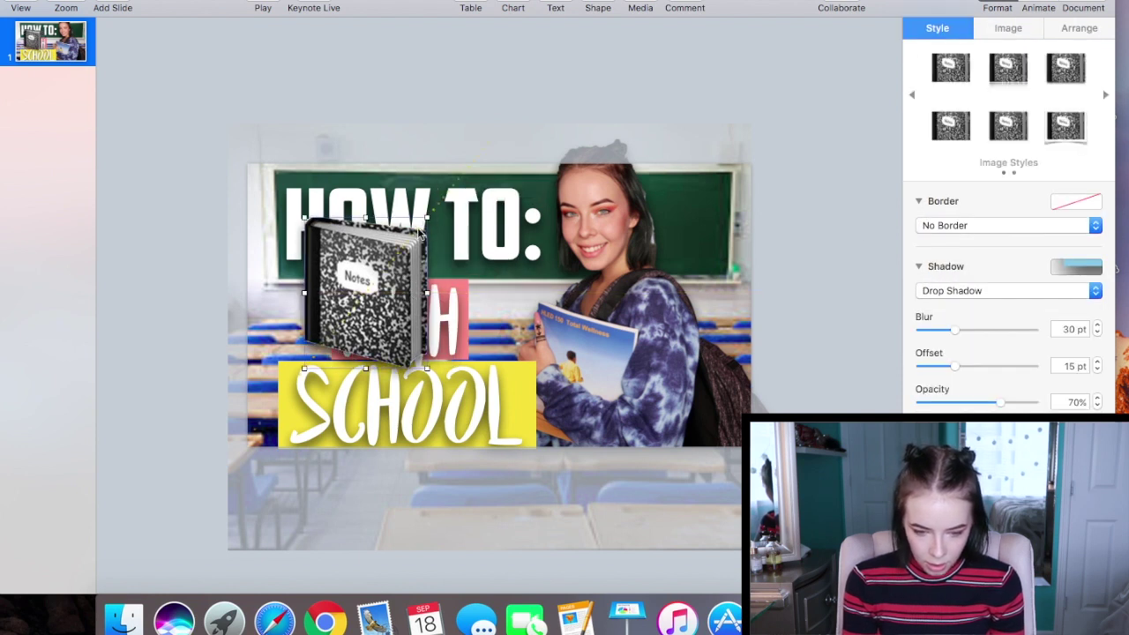
{"action": "left_click_drag", "start_coordinate": [429, 220], "coordinate": [500, 344]}
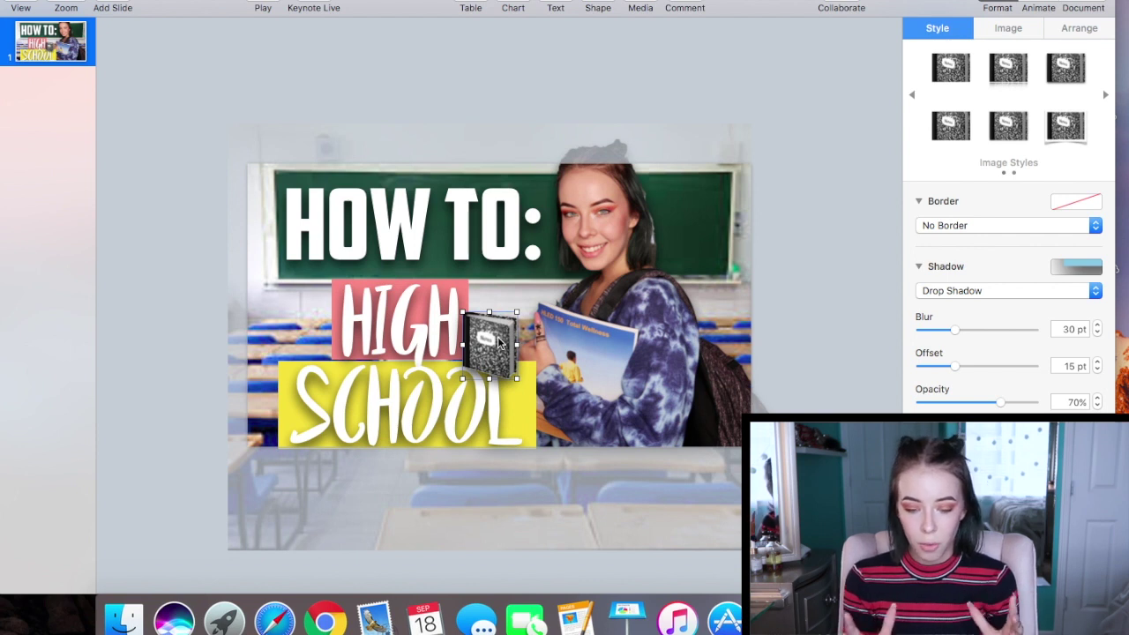
Step: Try rotating the notebook to 15° and to 45°
{"action": "left_click", "coordinate": [1079, 28]}
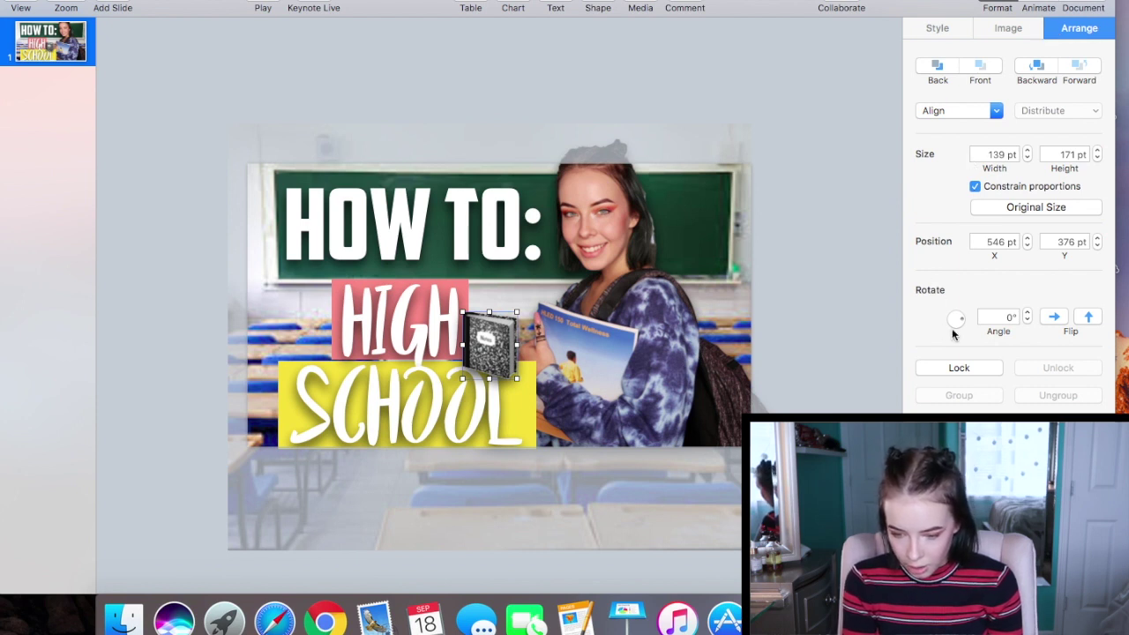
{"action": "left_click", "coordinate": [1012, 316]}
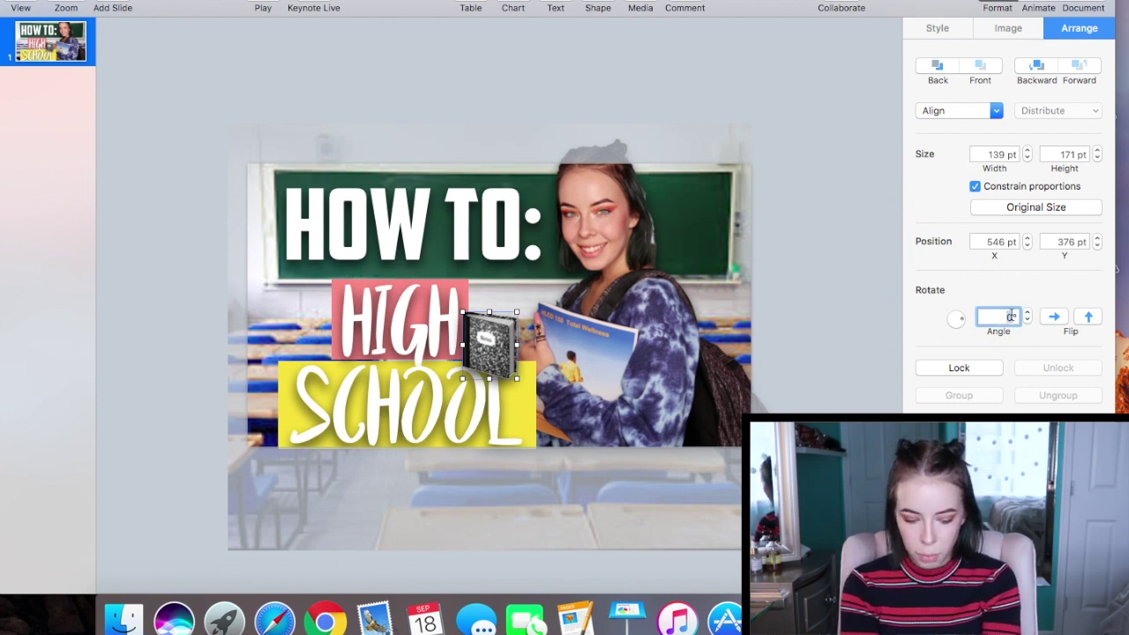
{"action": "key", "text": "BackSpace"}
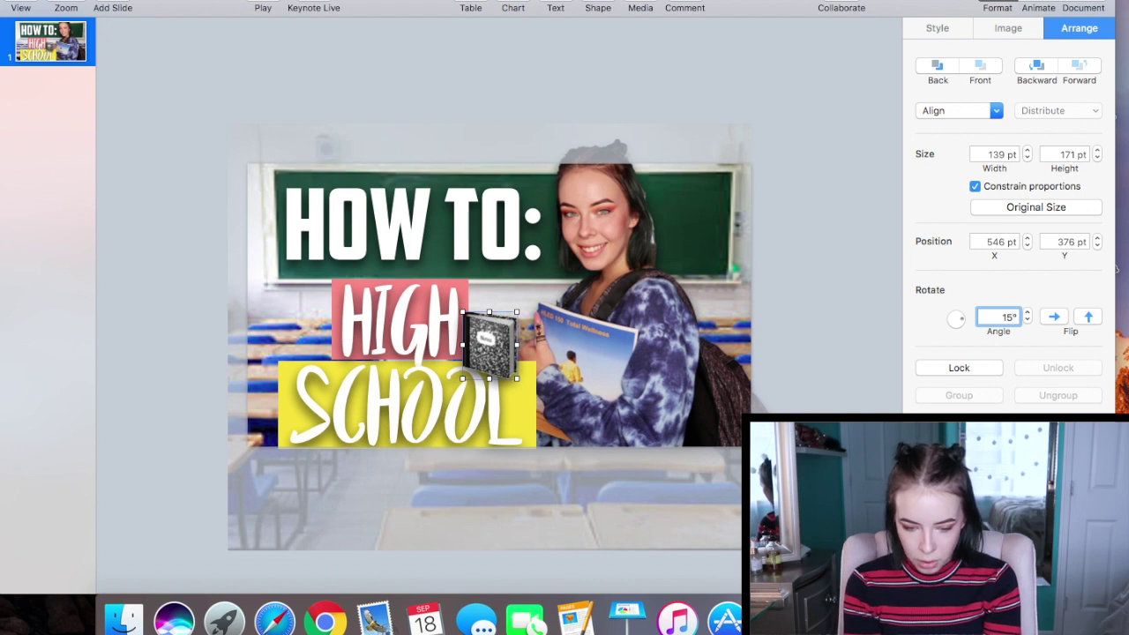
{"action": "key", "text": "Return"}
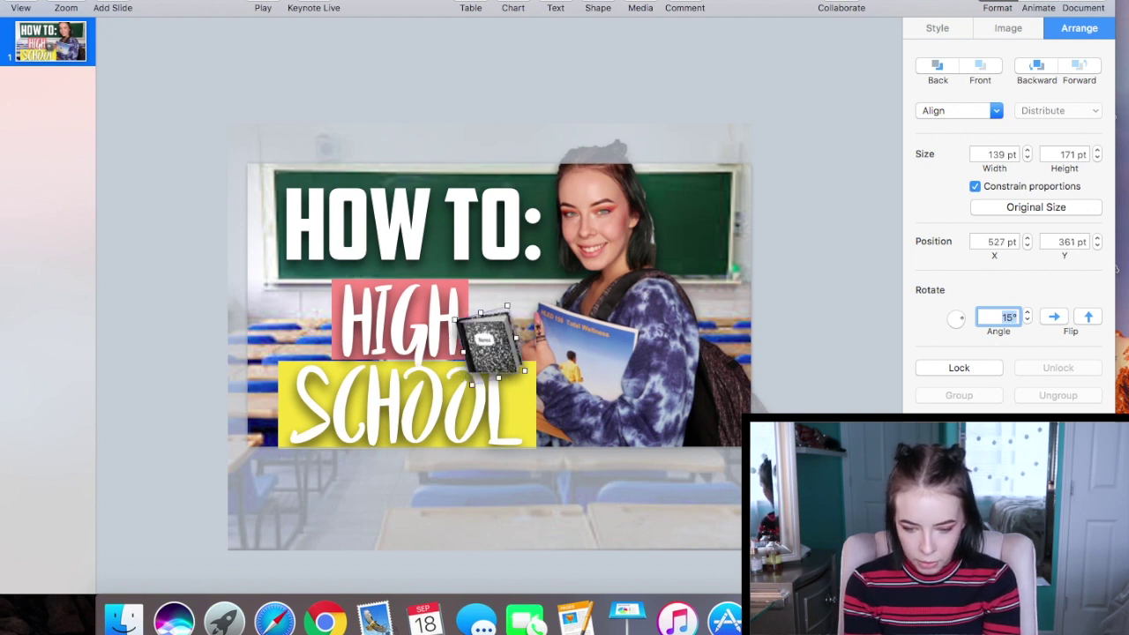
{"action": "type", "text": "45"}
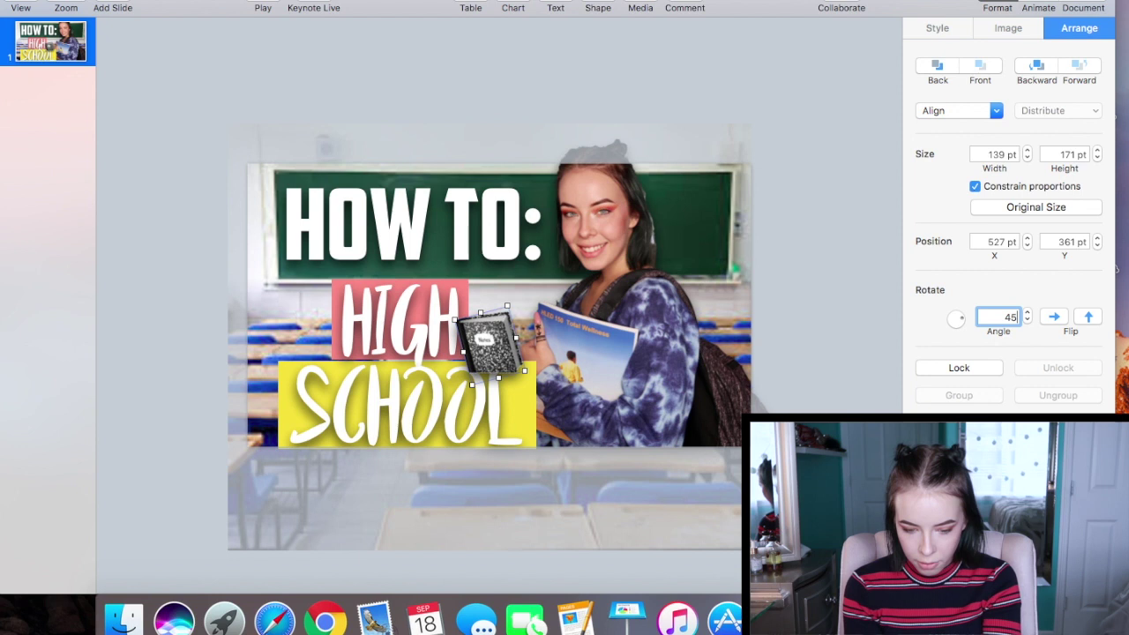
{"action": "key", "text": "Return"}
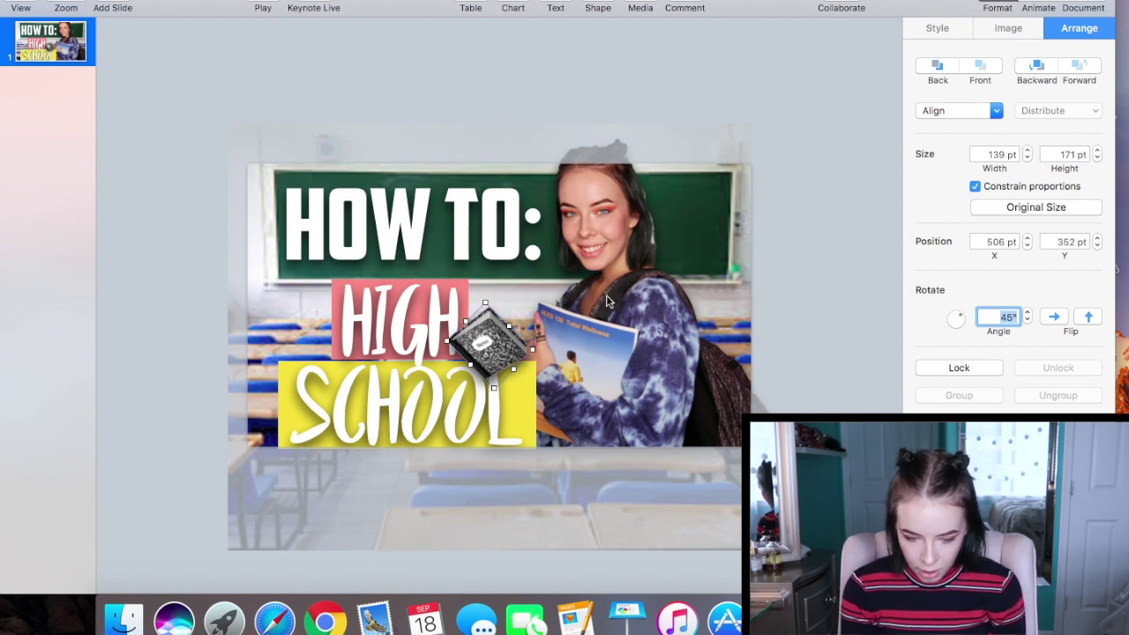
Step: Set the notebook's rotation to 30° and nudge it into place against the end of "HIGH"
{"action": "left_click_drag", "start_coordinate": [485, 348], "coordinate": [497, 342]}
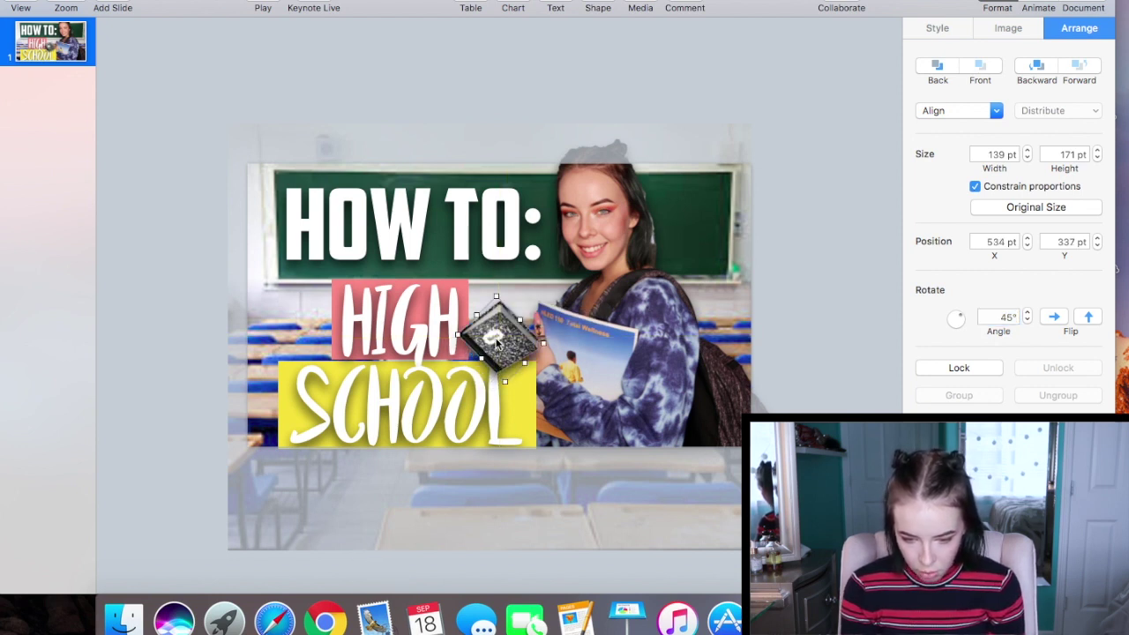
{"action": "left_click", "coordinate": [1009, 317]}
{"action": "type", "text": "20"}
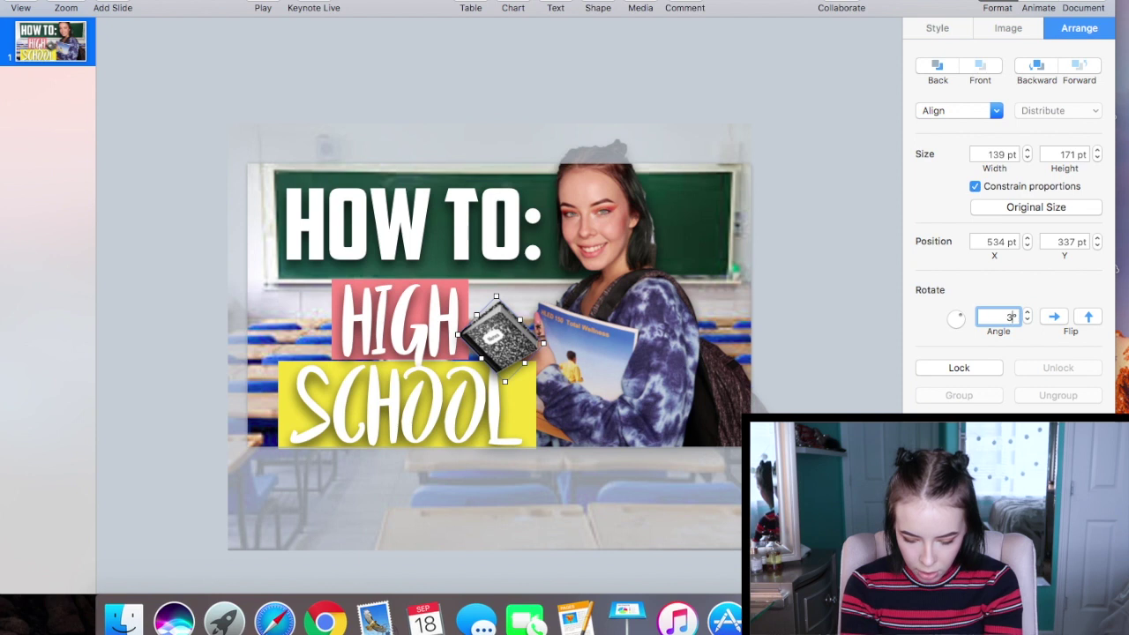
{"action": "key", "text": "Return"}
{"action": "left_click", "coordinate": [872, 287]}
{"action": "mouse_move", "coordinate": [507, 340]}
{"action": "left_mouse_down"}
{"action": "mouse_move", "coordinate": [513, 348]}
{"action": "mouse_move", "coordinate": [502, 342]}
{"action": "left_mouse_up"}
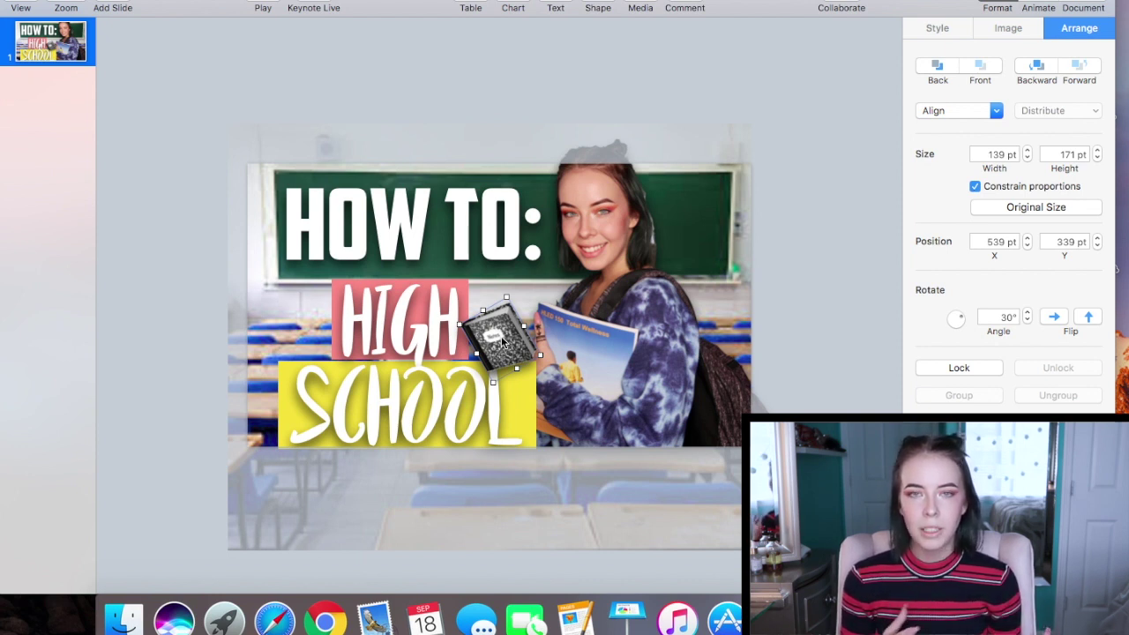
{"action": "left_click", "coordinate": [834, 350]}
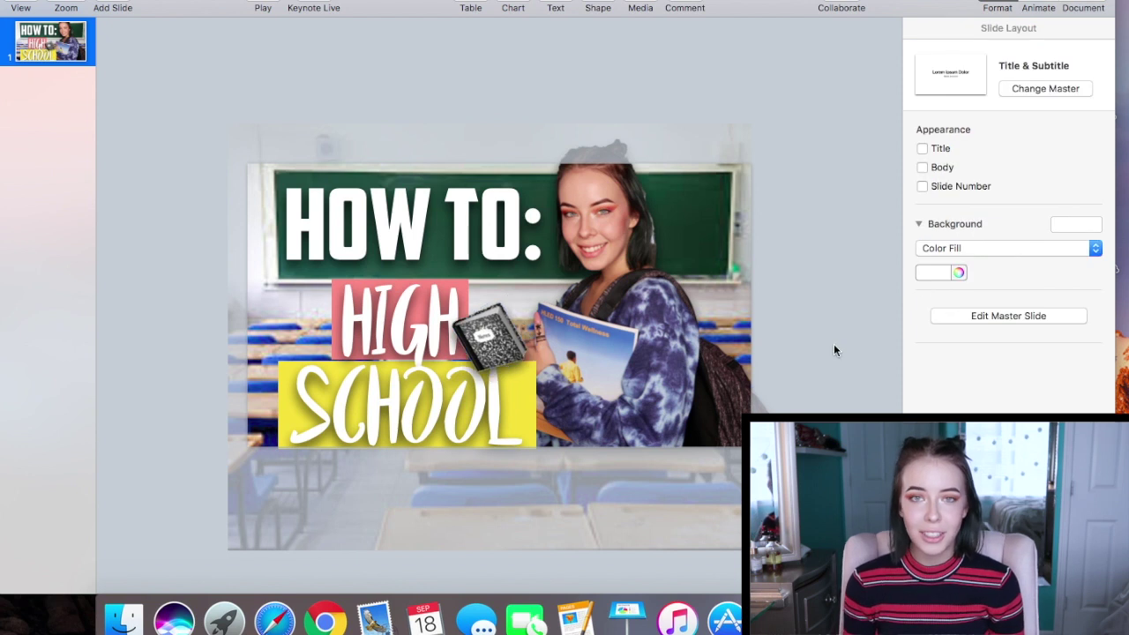